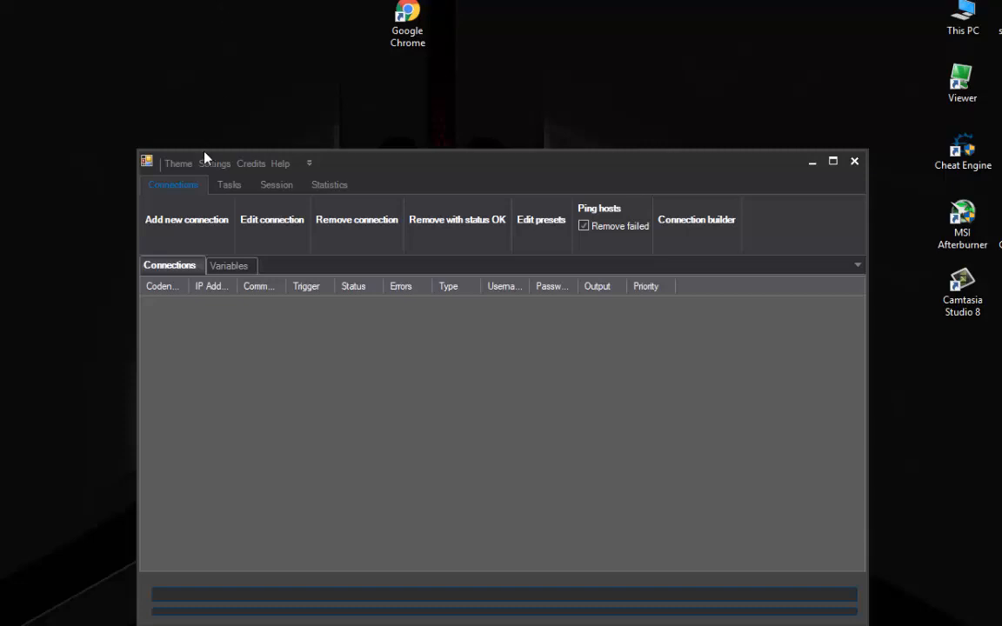
Step: Browse the interactive help's Connections topics: SFTP, VariableLoop and SSH pages
left_click(280, 165)
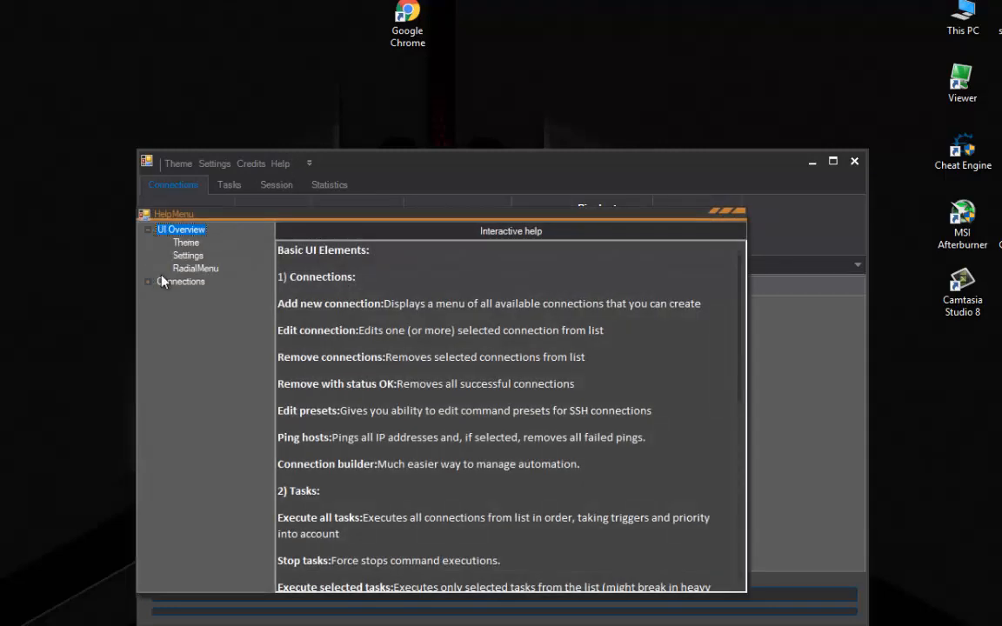
left_click(148, 282)
left_click(183, 307)
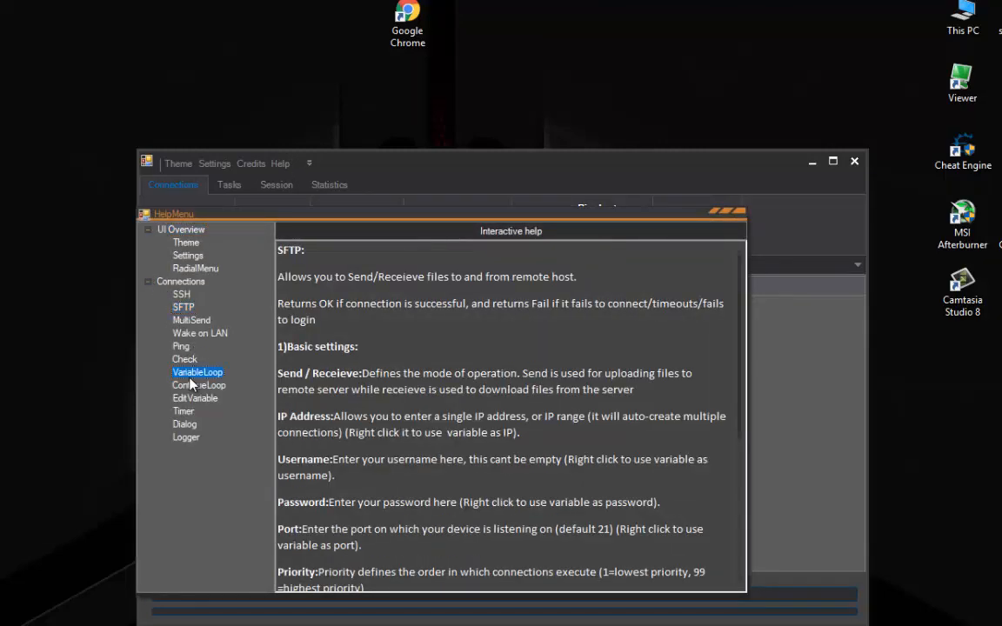
left_click(195, 397)
left_click(184, 411)
left_click(181, 294)
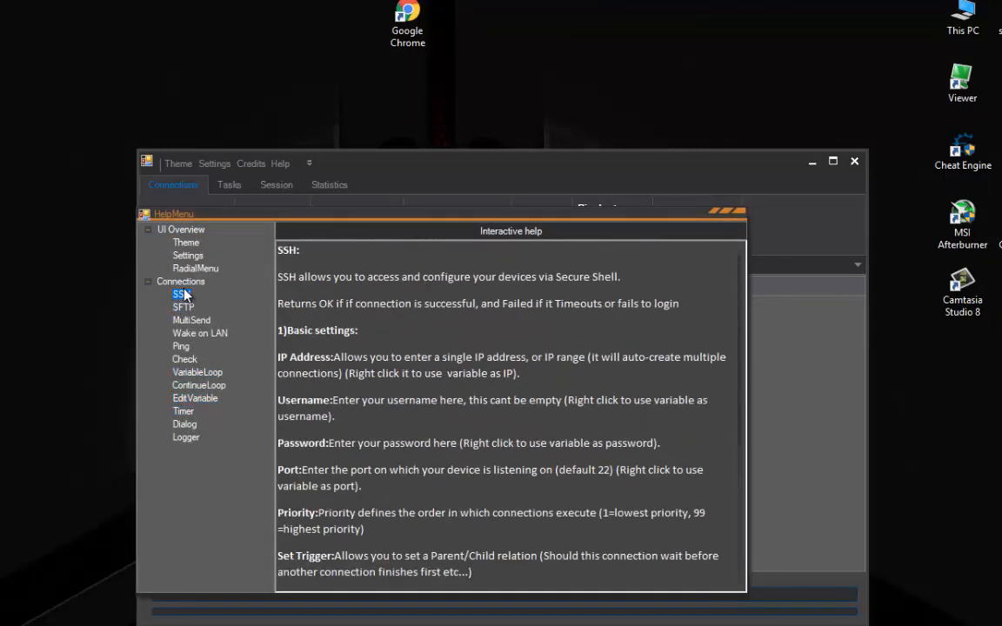
scroll(460, 389, "down", 8)
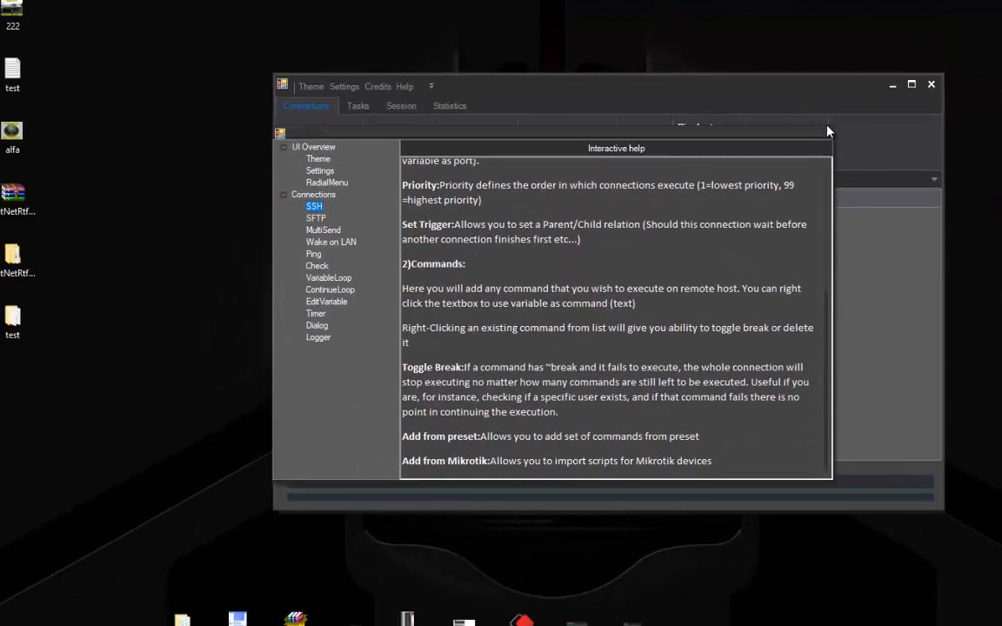
Step: Close the help and open application settings, focusing the 2-second Timeout field
left_click(828, 130)
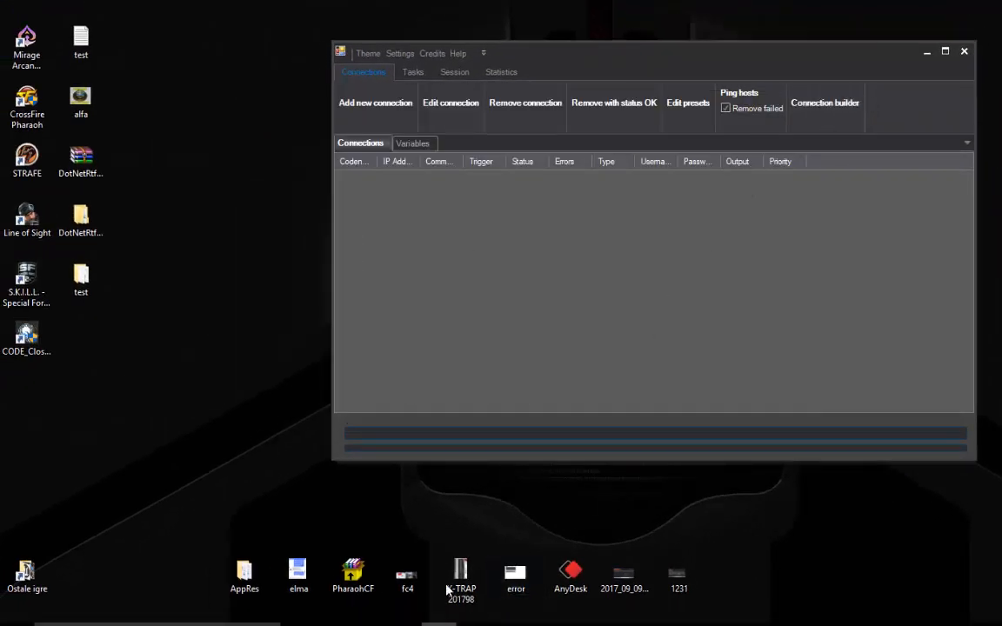
left_click(400, 53)
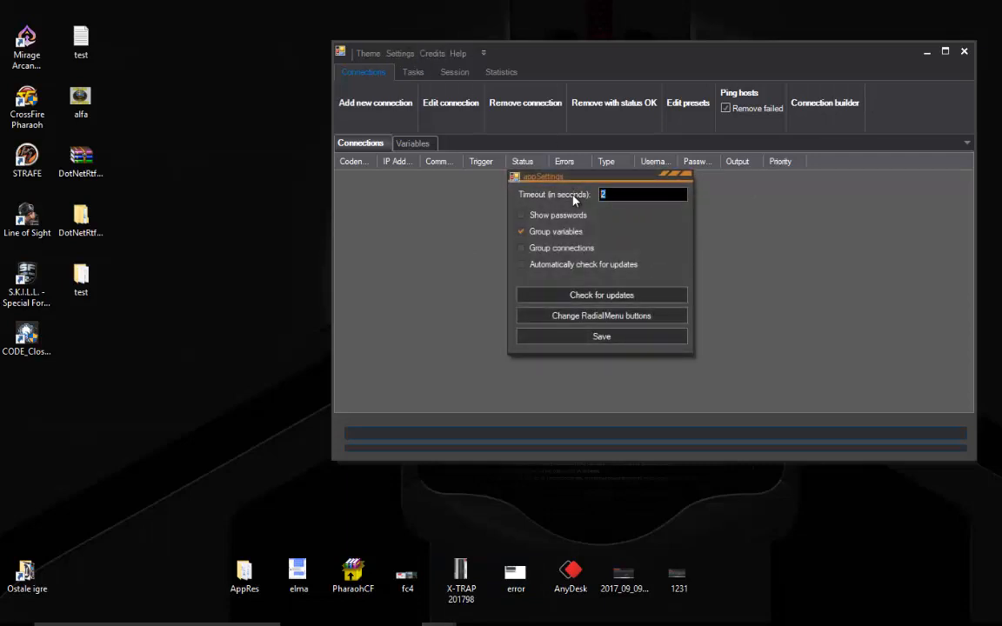
left_click(613, 194)
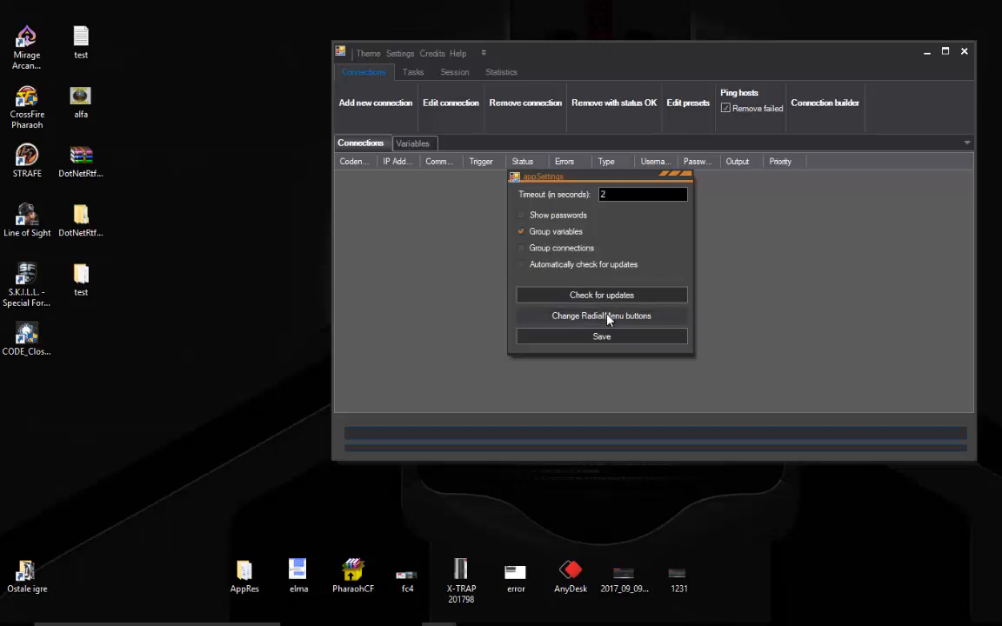
Step: Review radial menu buttons ExecuteAll, PingAndKeep and AddVariable, accept, then save the settings
left_click(585, 320)
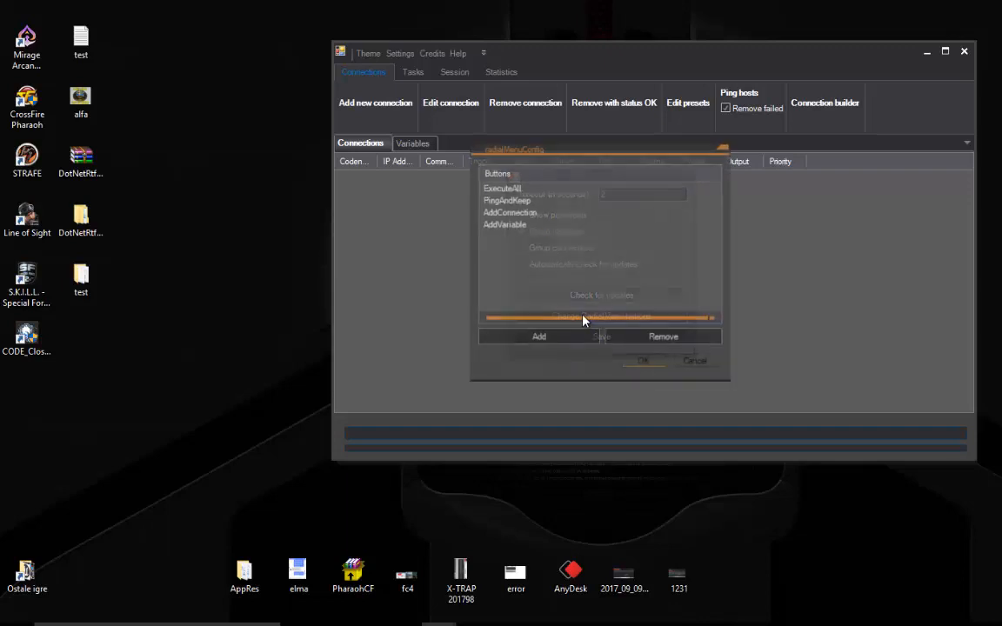
left_click(513, 188)
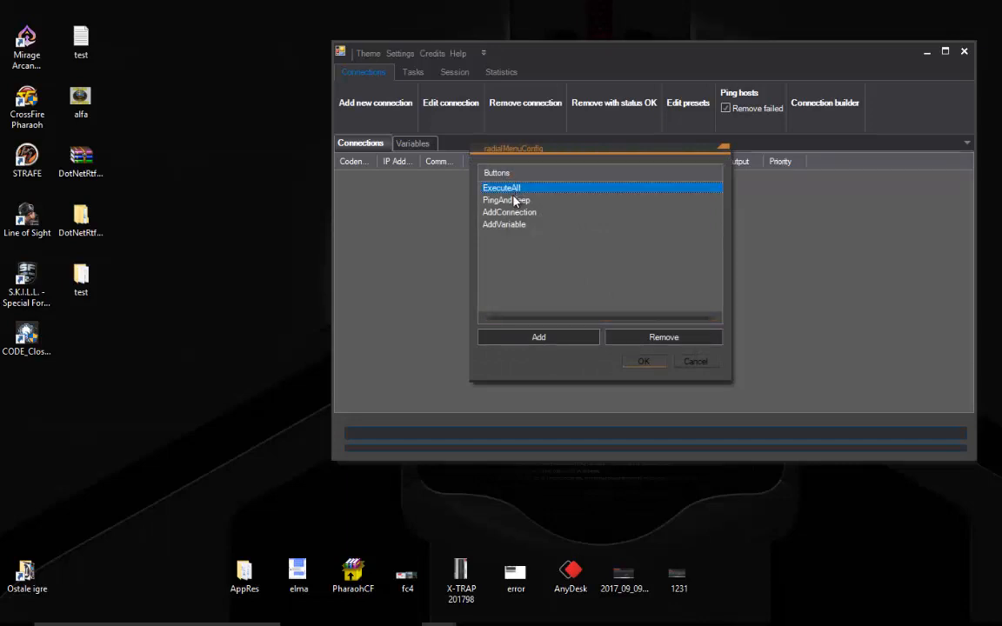
left_click(515, 201)
left_click(514, 225)
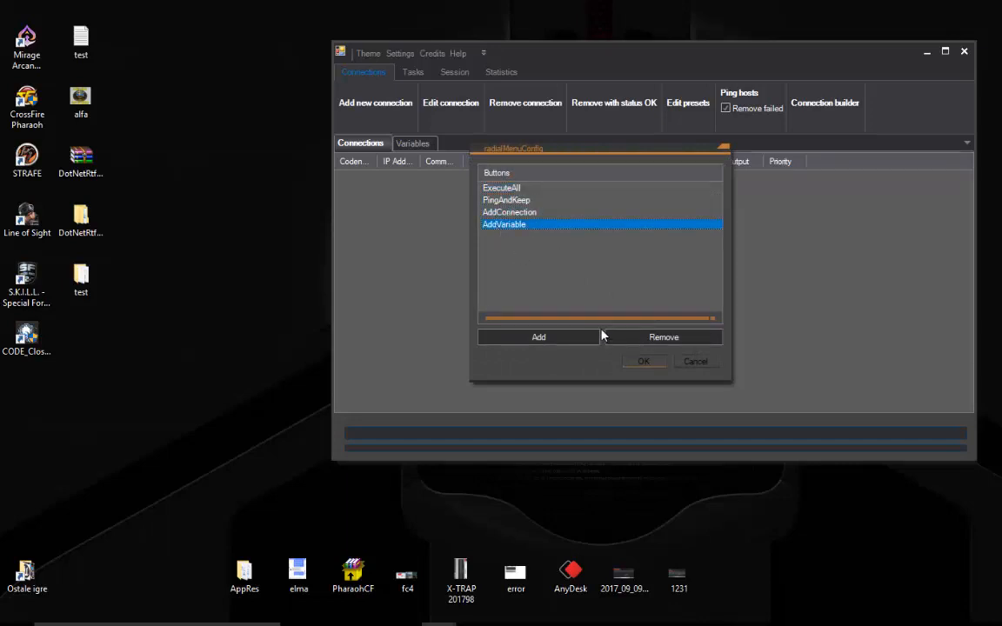
left_click(633, 363)
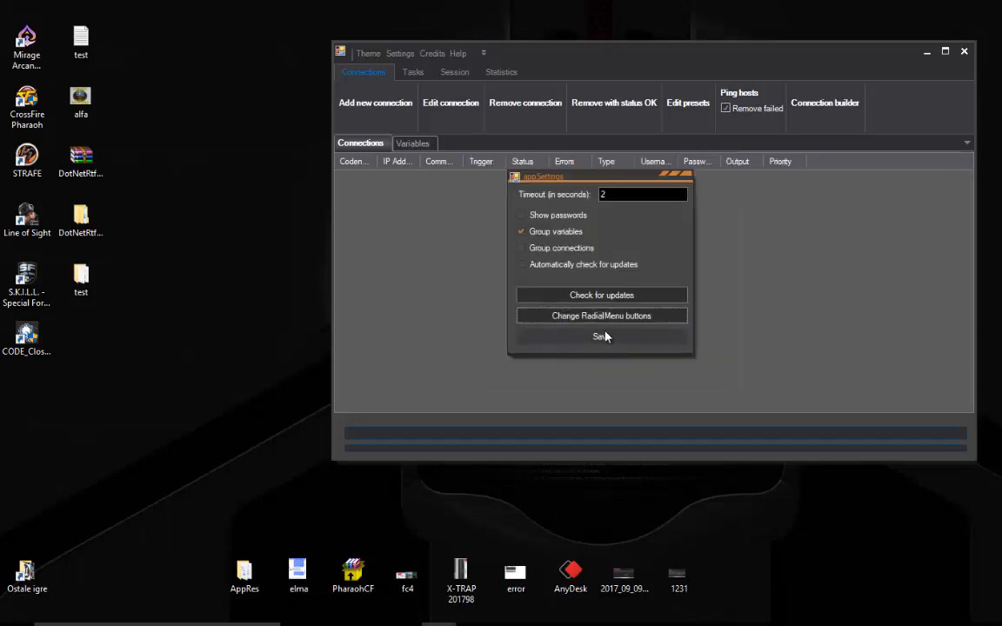
left_click(602, 337)
middle_click(581, 263)
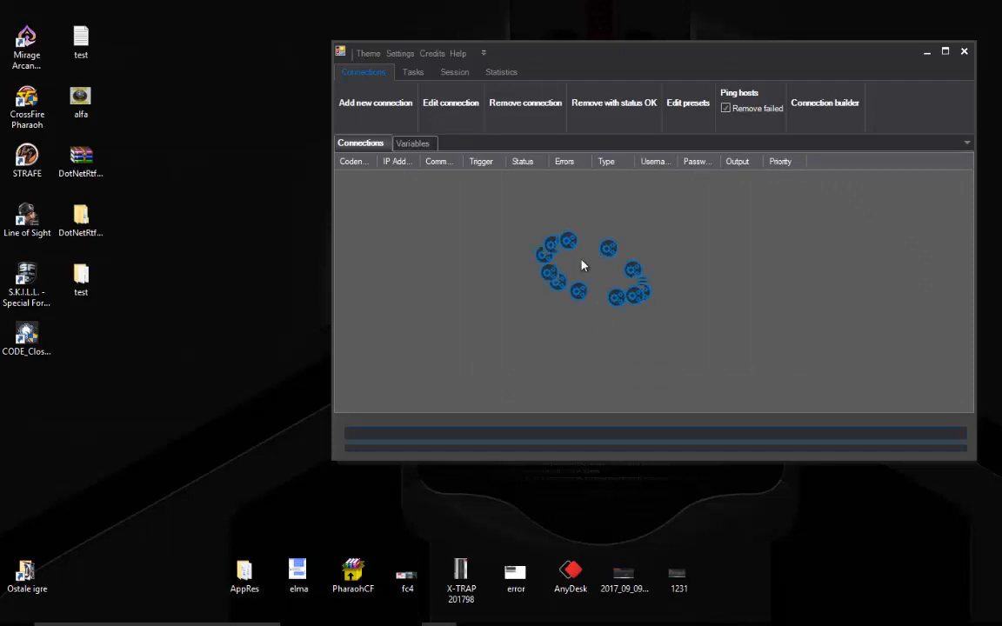
middle_click(599, 271)
middle_click(581, 300)
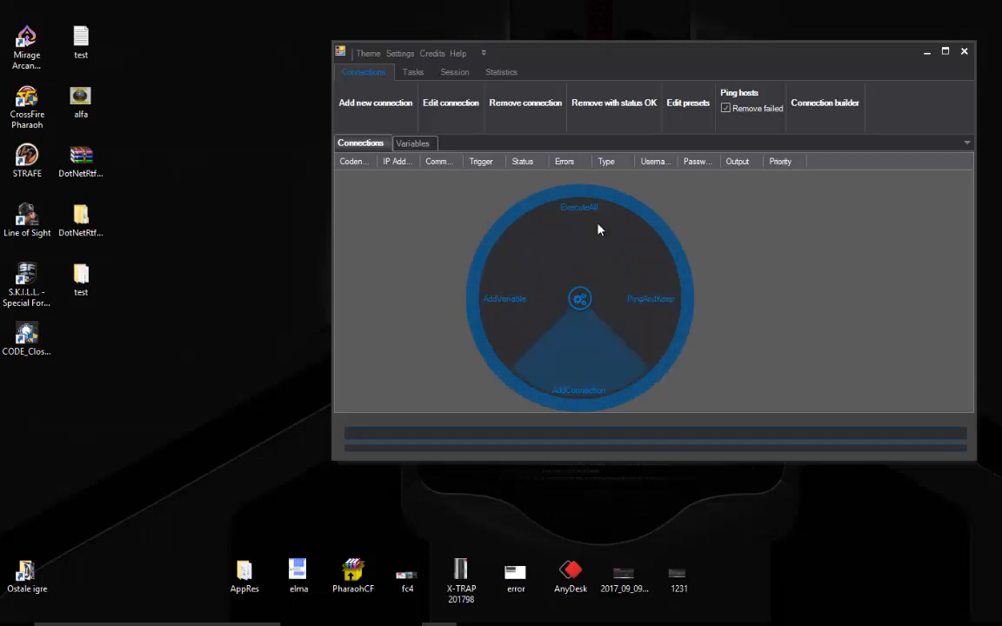
left_click(857, 228)
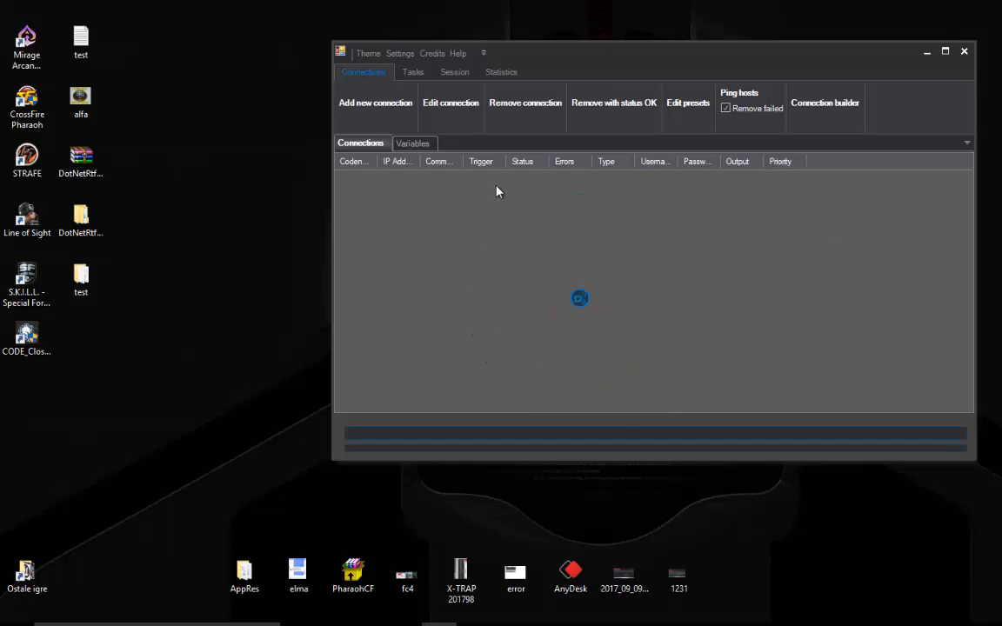
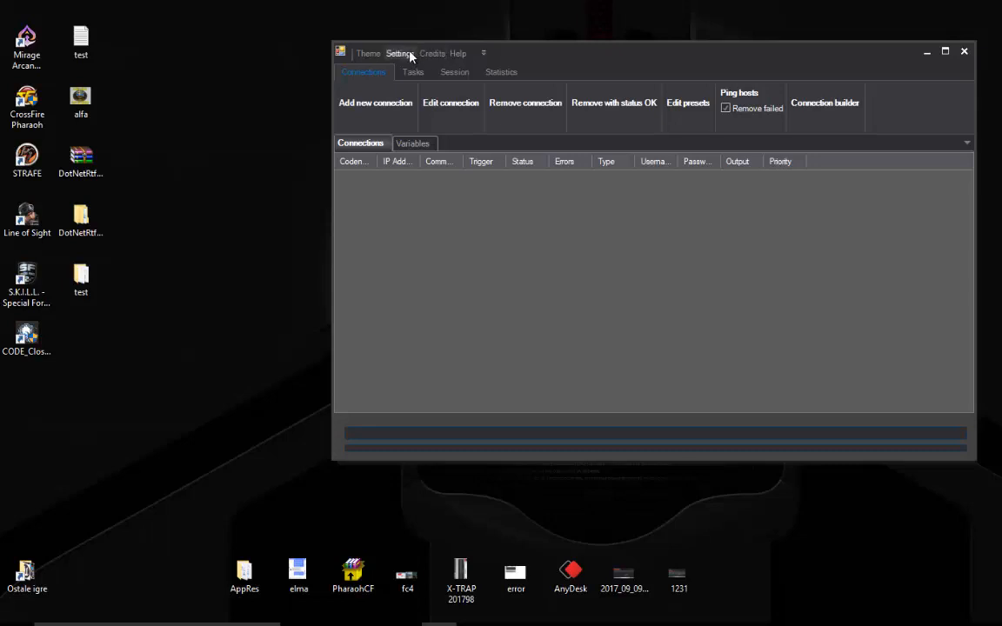
Step: Check for updates from the application settings to find version 1.2 available
left_click(410, 56)
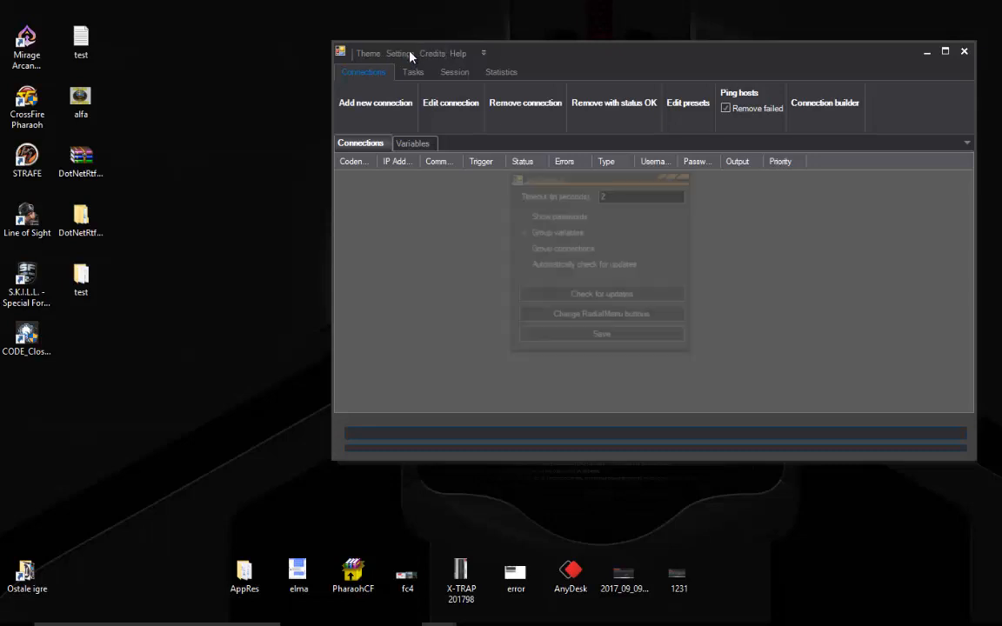
left_click(606, 296)
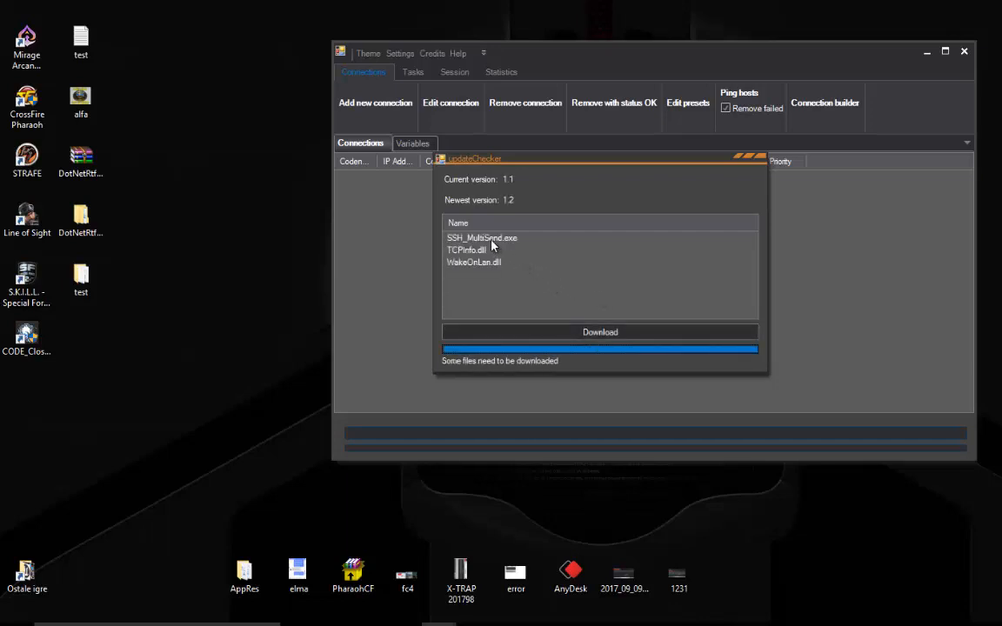
Step: Review WakeOnLan.dll, TCPInfo.dll and SSH_MultiSend.exe in the update list, then download version 1.2
left_click(465, 265)
left_click(462, 251)
left_click(460, 237)
left_click(466, 251)
left_click(459, 238)
left_click(464, 250)
left_click(467, 239)
left_click(474, 251)
left_click(467, 238)
left_click(474, 251)
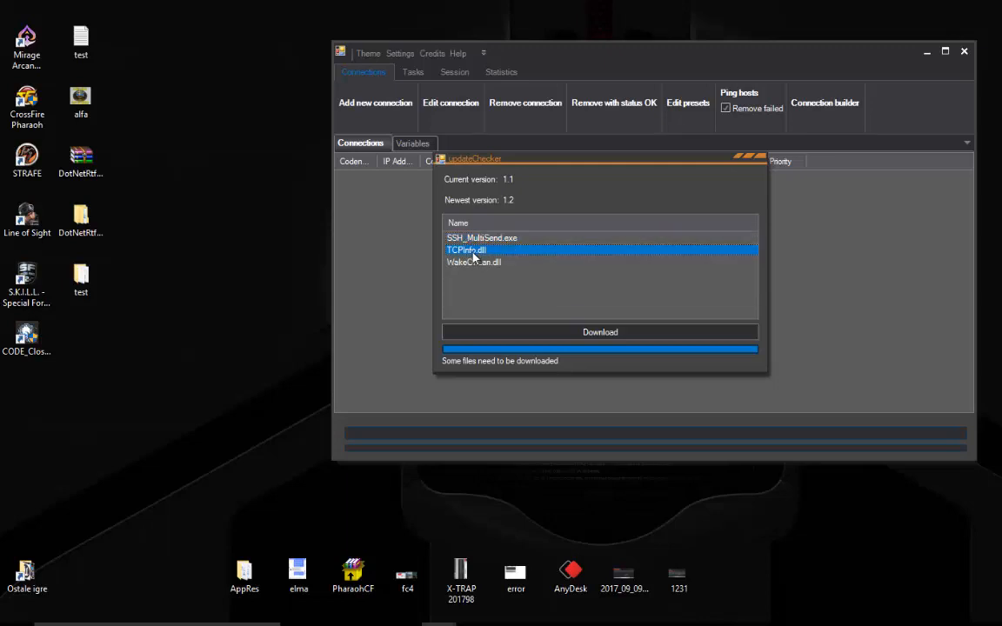
left_click(571, 334)
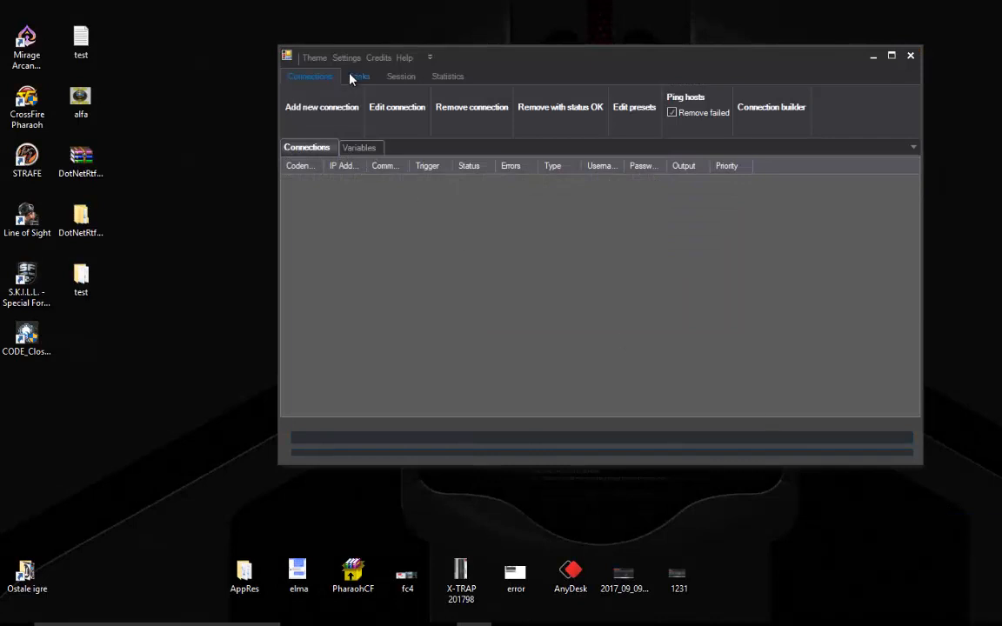
left_click(346, 58)
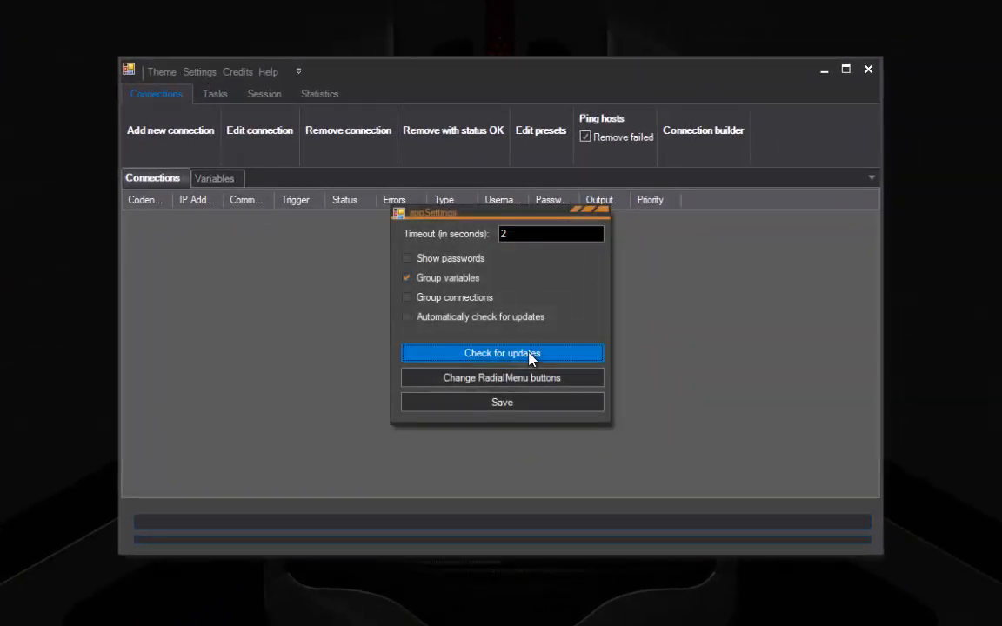
left_click(530, 357)
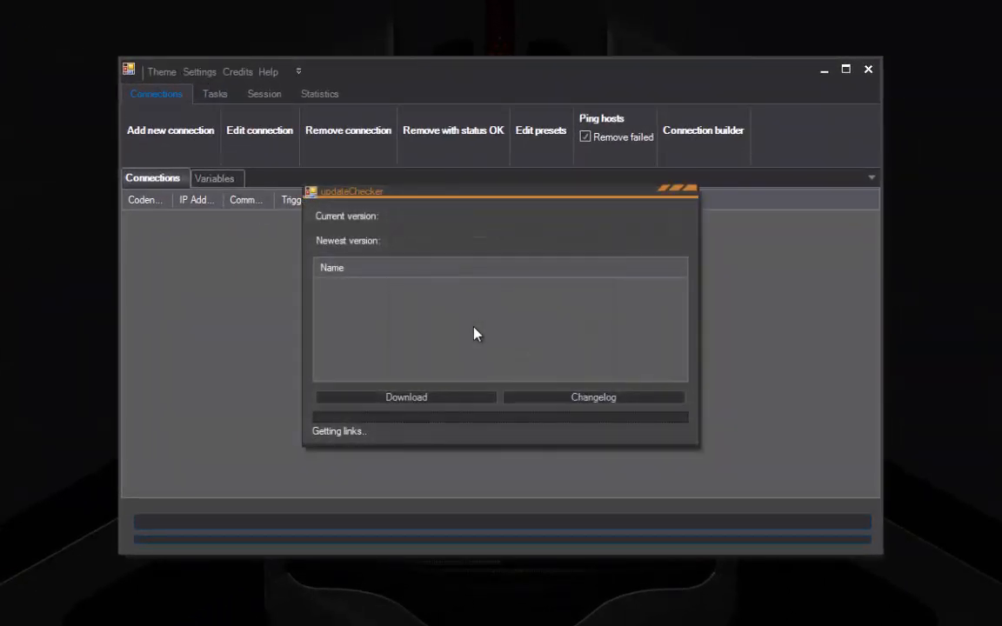
left_click(549, 401)
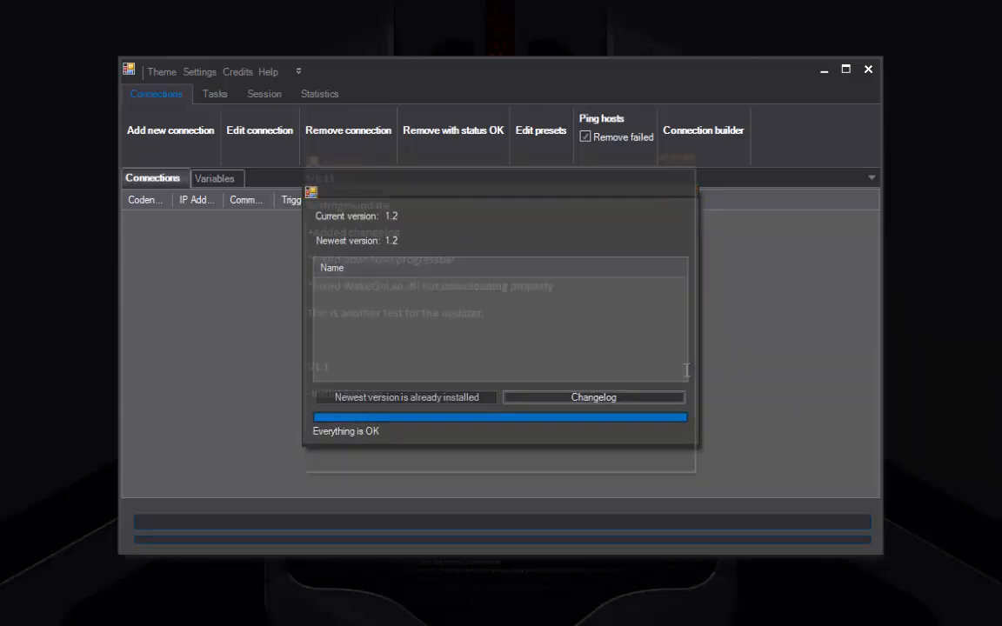
left_click_drag(541, 320, 300, 173)
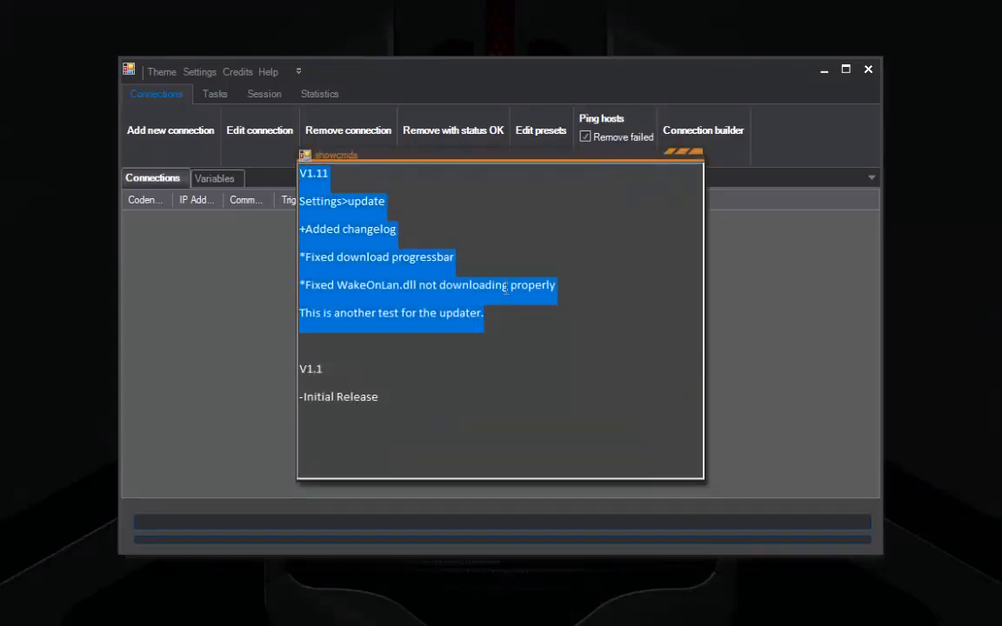
left_click(509, 284)
left_click(696, 155)
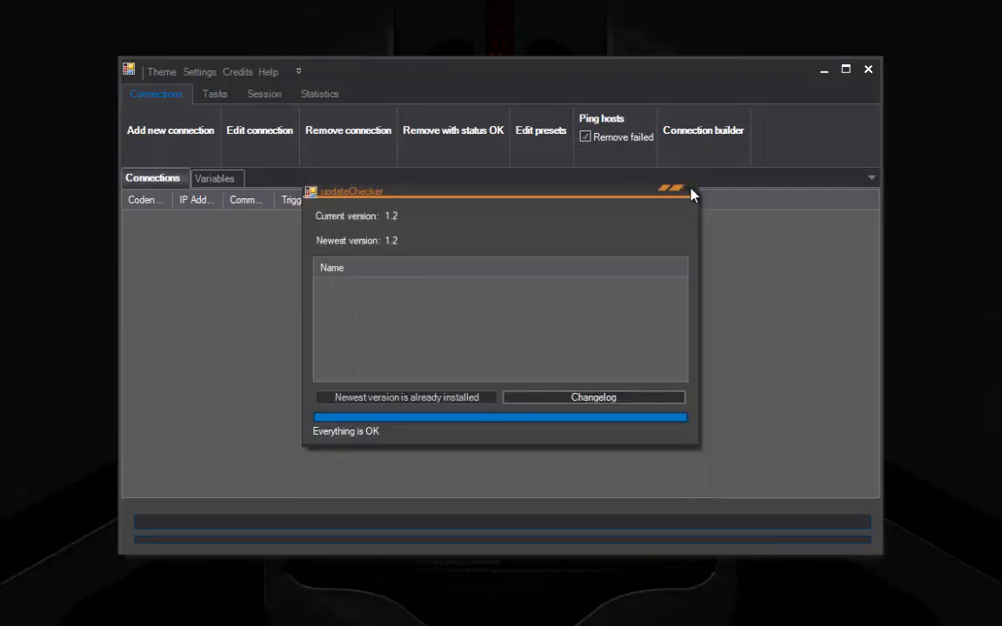
left_click(692, 194)
left_click(606, 215)
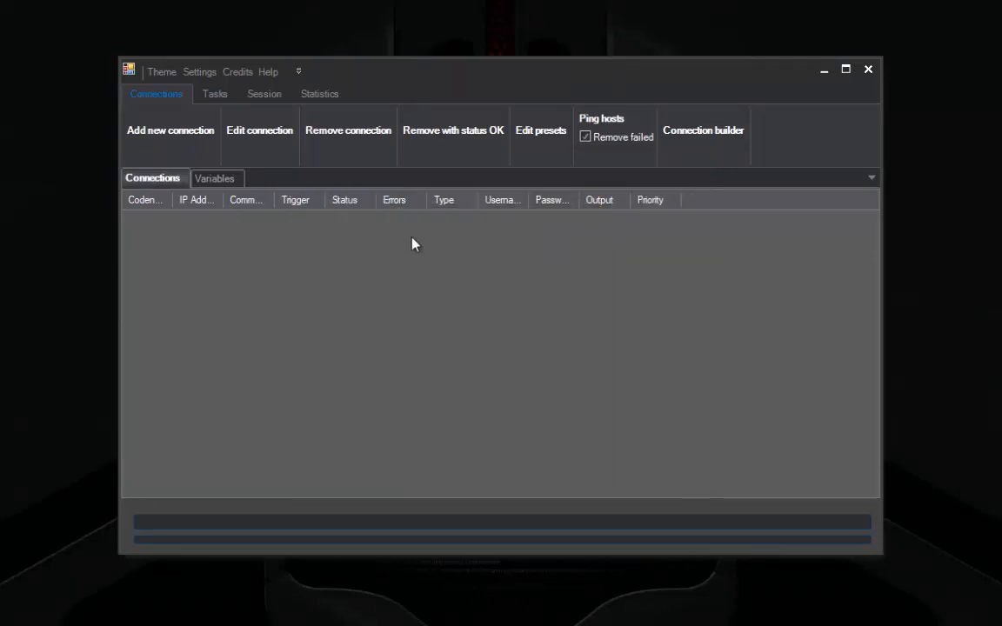
Step: Add a new SSH-type connection and enter IP address 192.168.1.1
left_click(140, 130)
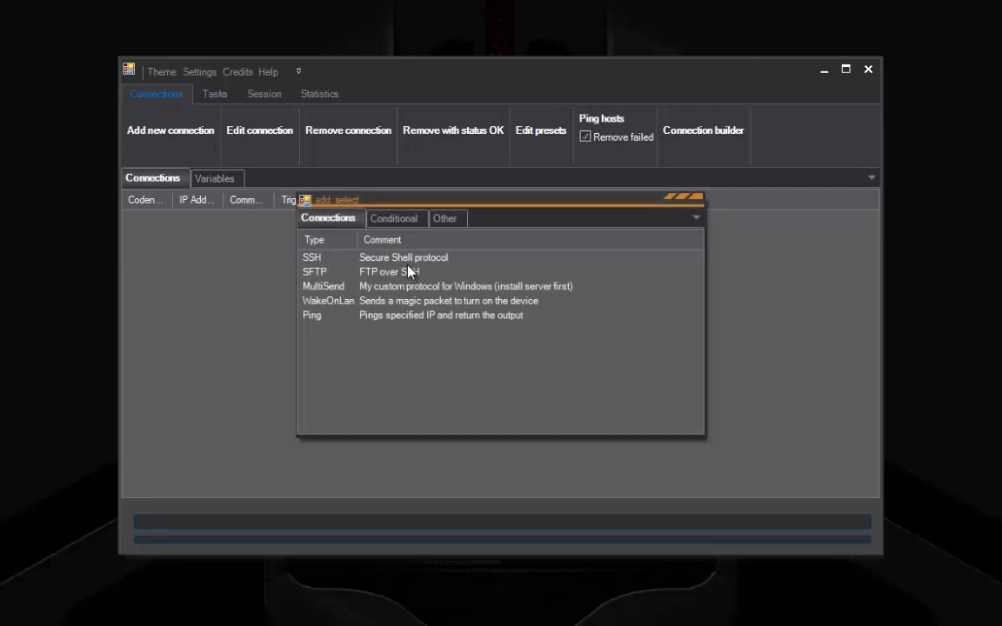
double_click(414, 260)
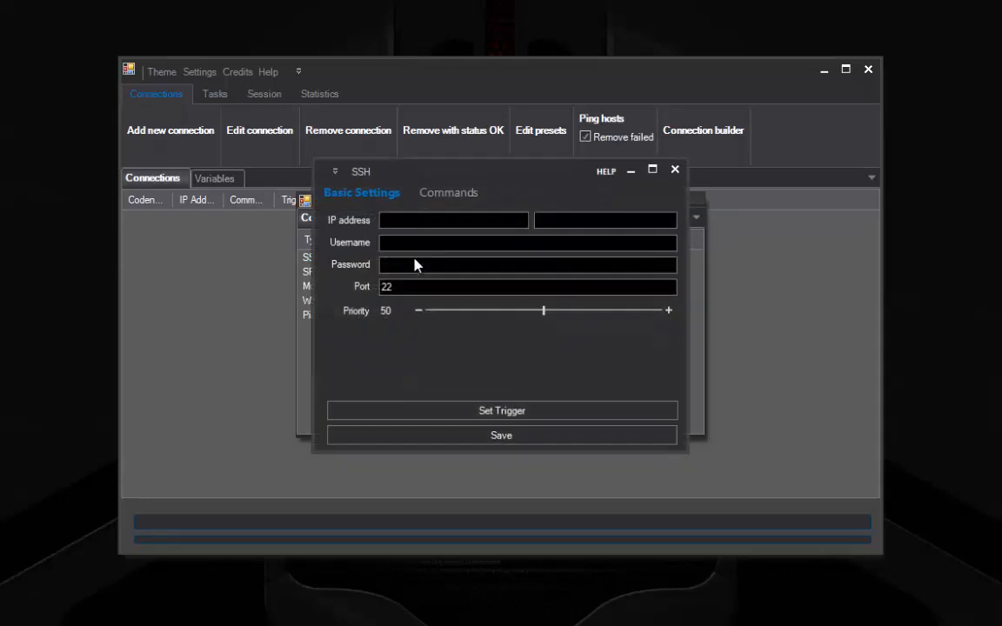
type("192")
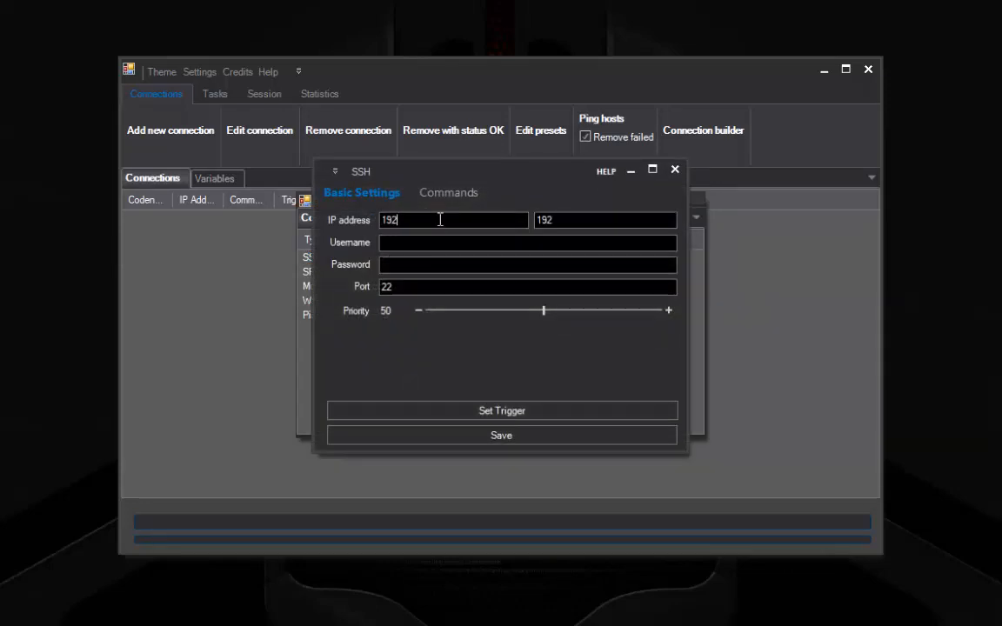
type(".168.1.1")
key("Tab")
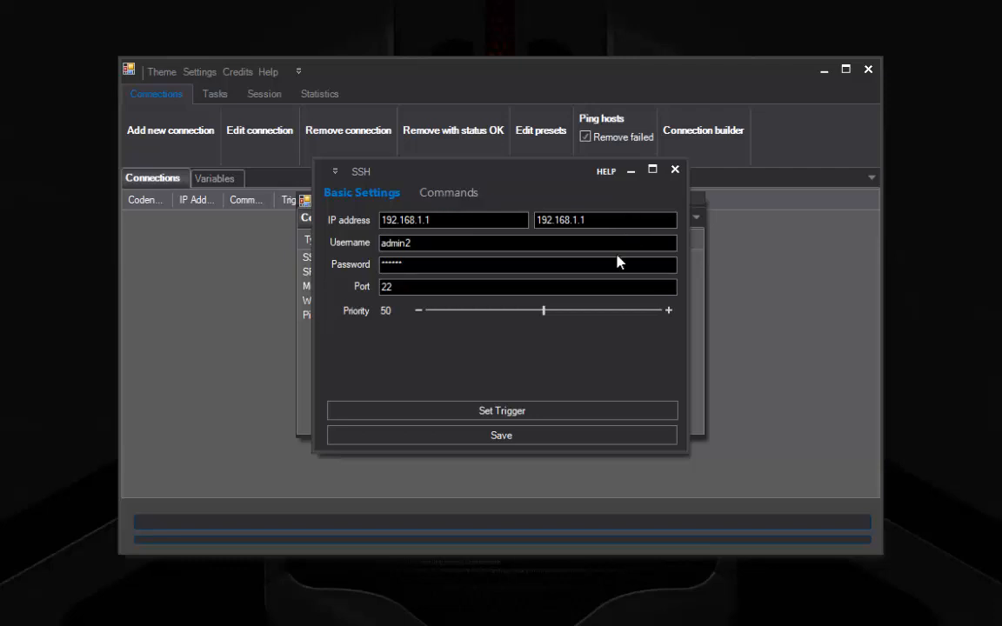
Step: End the address range at 192.168.1.20 and add the ls command to the connection
key("BackSpace")
type("20")
left_click(443, 194)
type("ls")
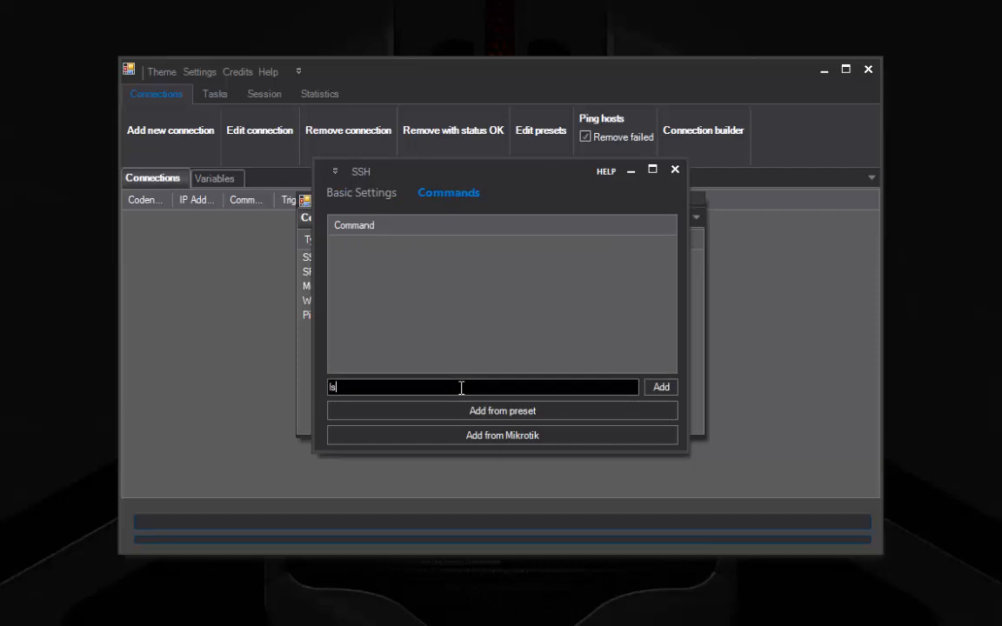
key("Return")
left_click(369, 194)
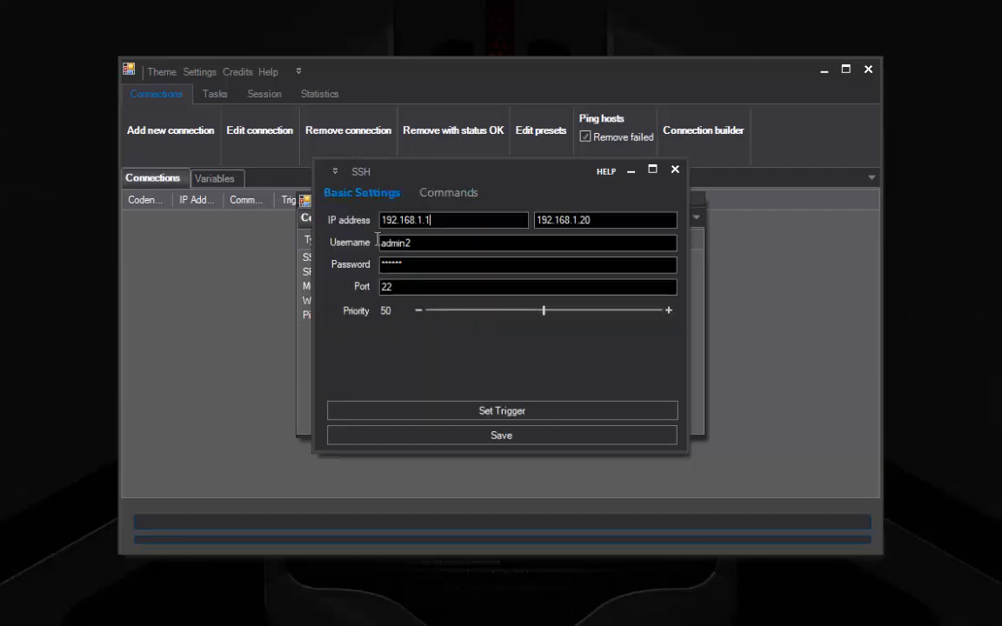
Step: Save the range to create connections SSH0–SSH19, then bring up the quick actions menu over the table
left_click(494, 443)
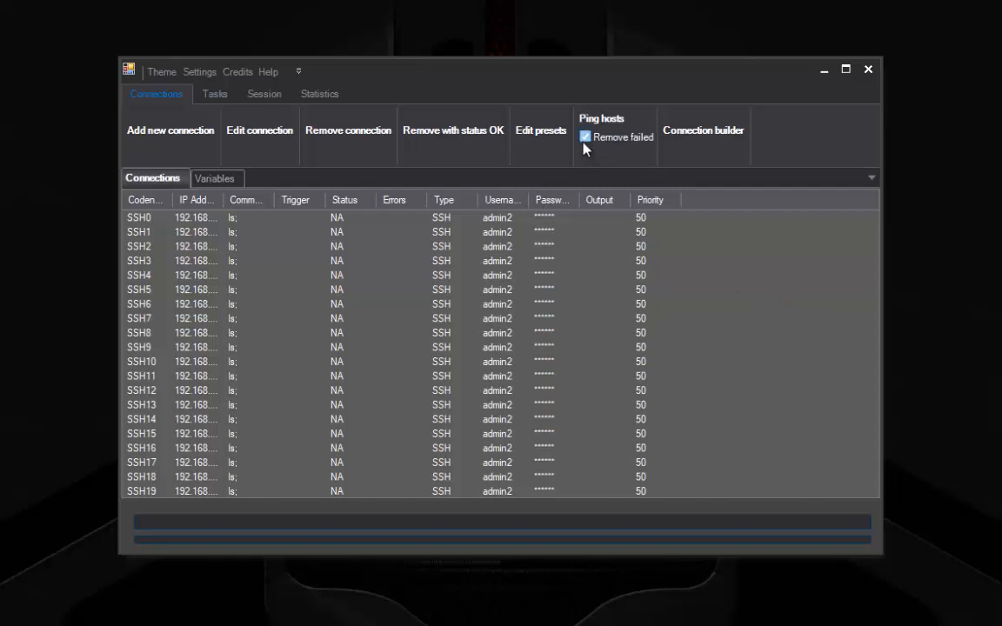
right_click(702, 300)
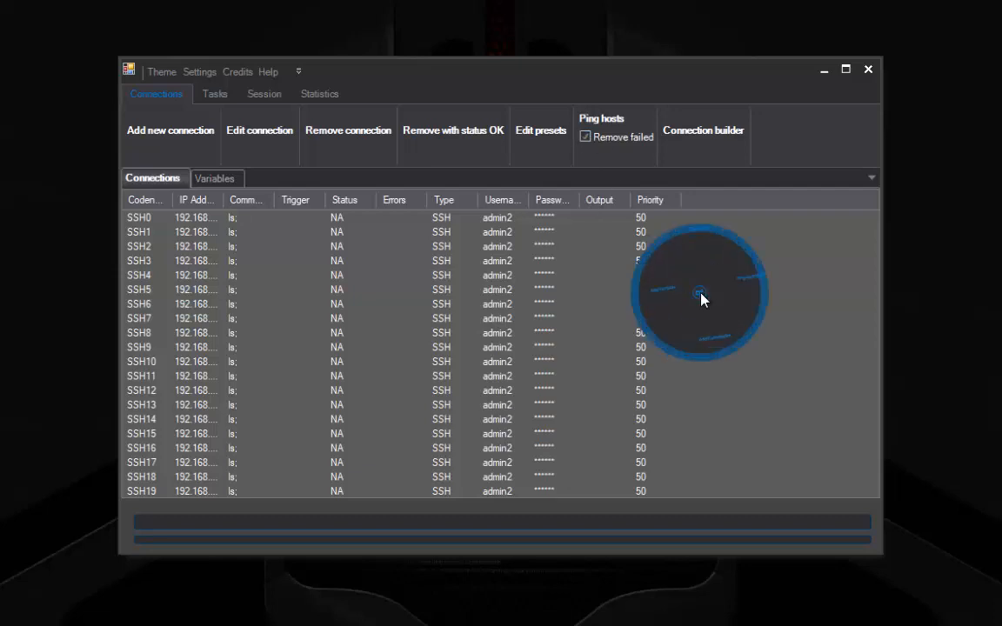
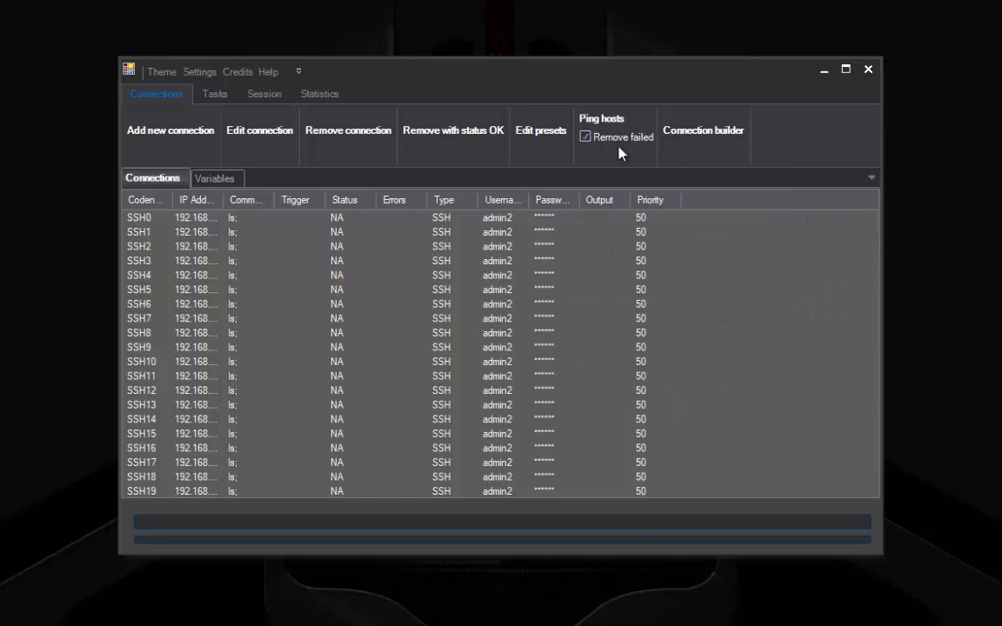
Step: Run Ping hosts with Remove failed on, then select the surviving SSH0 connection showing status OK
left_click(606, 119)
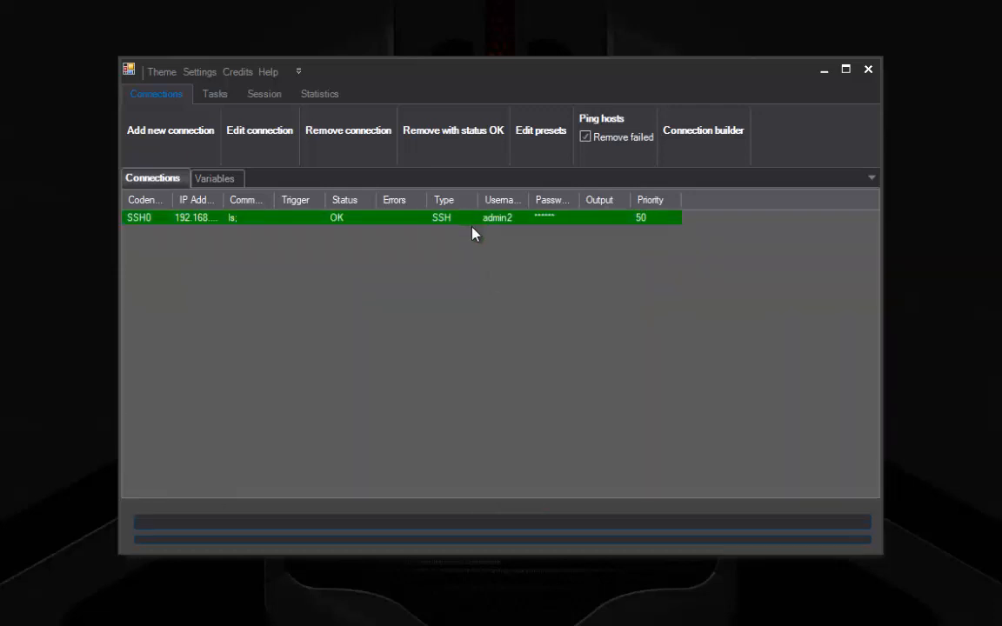
left_click(190, 219)
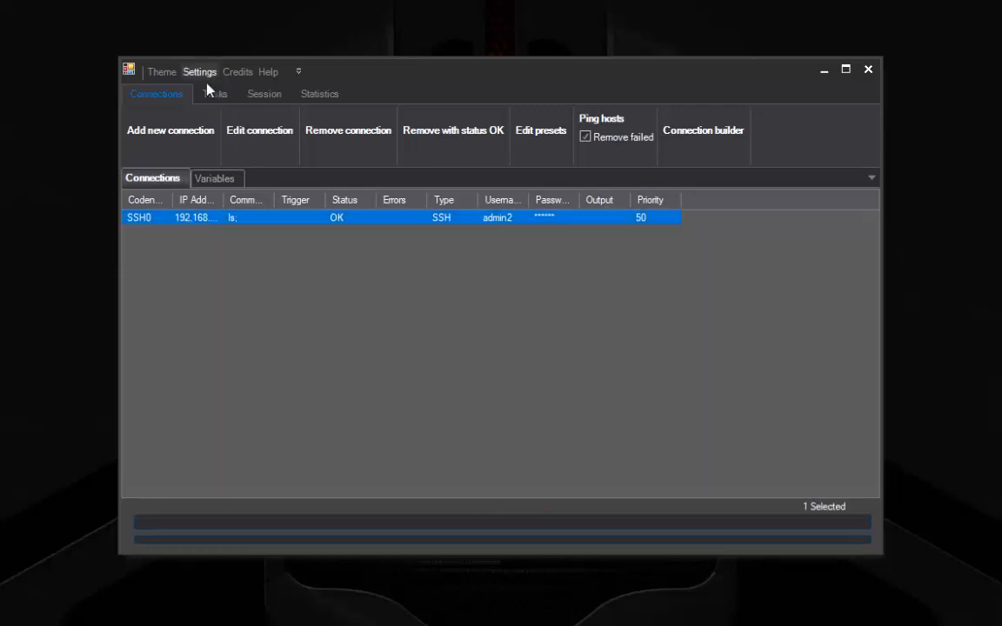
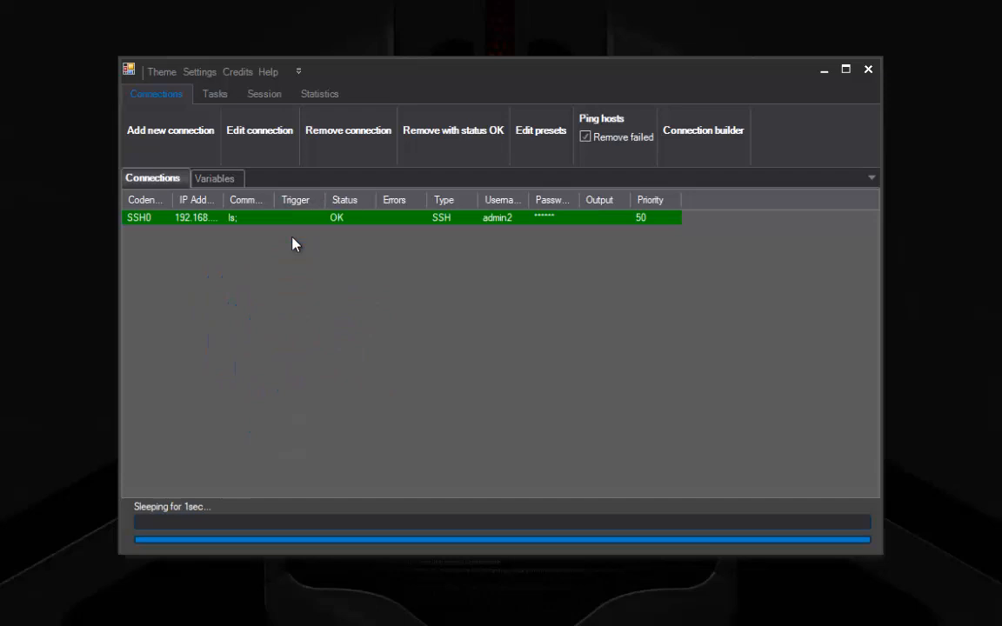
Step: Review SSH0's execution details, then close that window
double_click(236, 216)
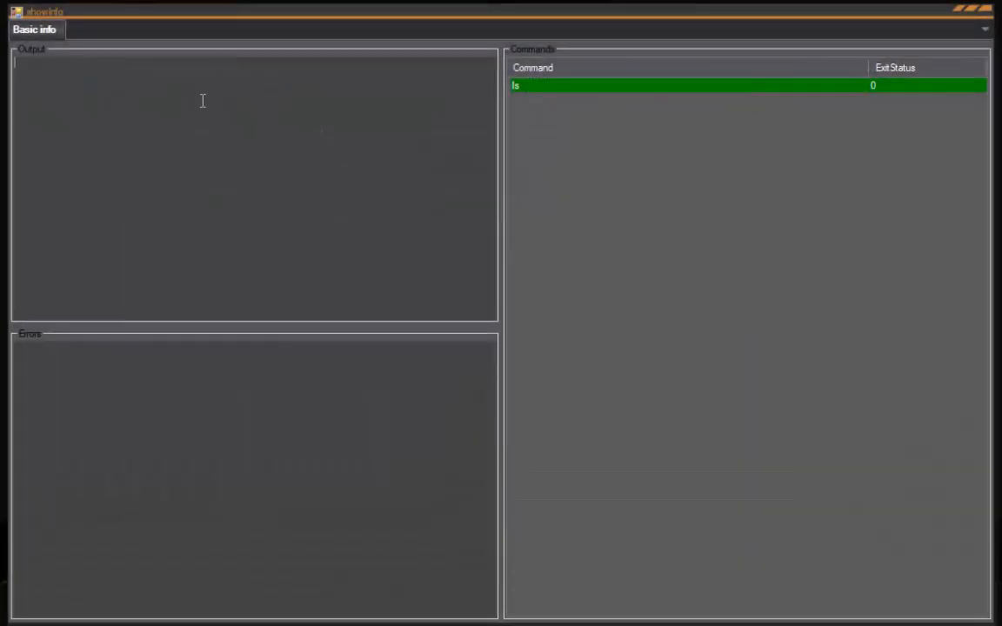
left_click(235, 308)
left_click(989, 10)
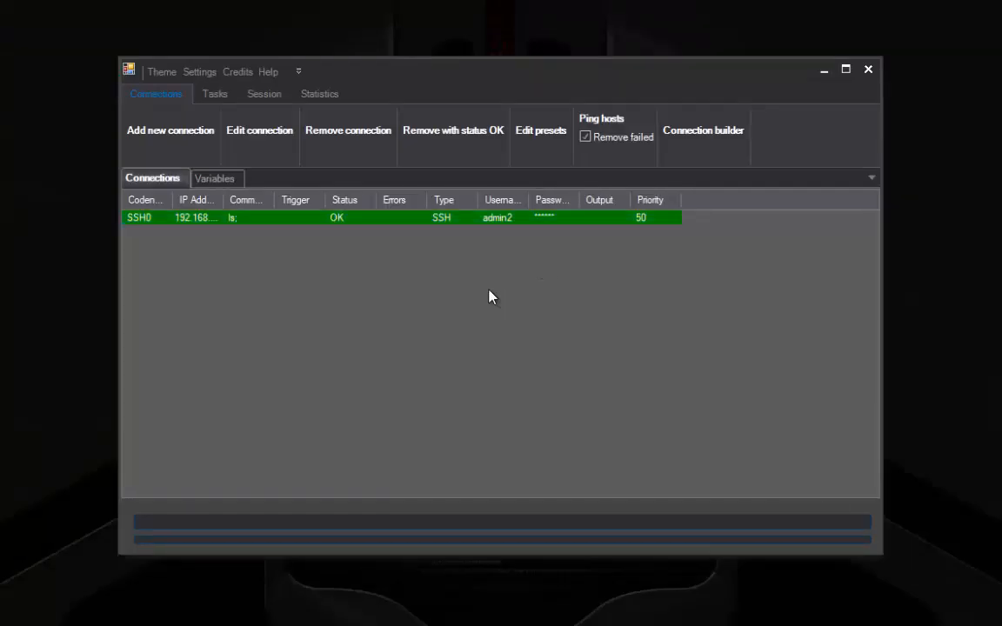
Step: Edit SSH0 to add dmesg after ls, giving commands ls;dmesg;, and save the connection
left_click(179, 226)
right_click(179, 226)
left_click(261, 252)
left_click(444, 193)
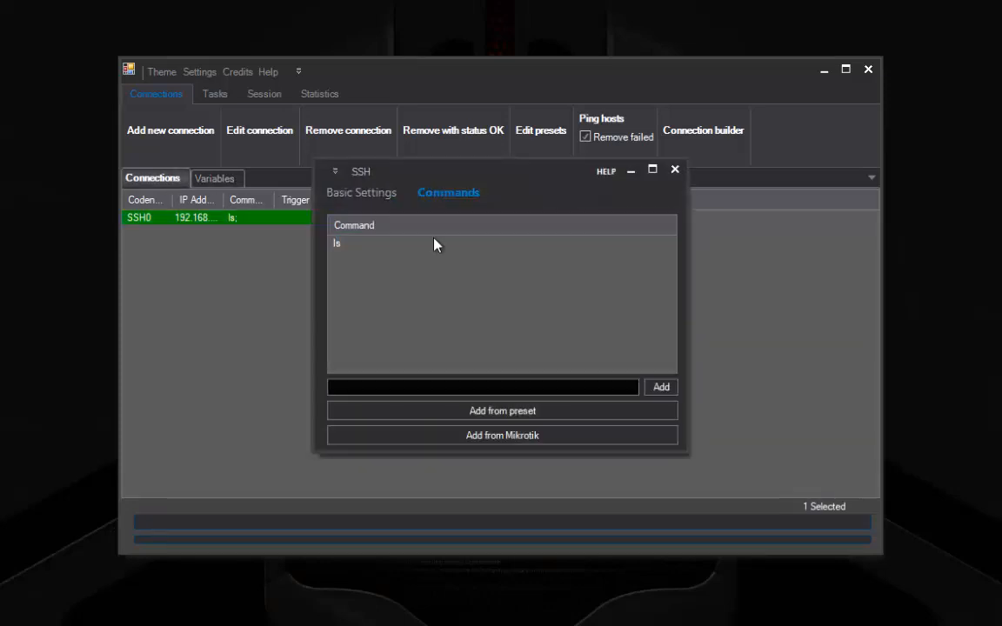
left_click(497, 386)
type("dmesg")
key("Return")
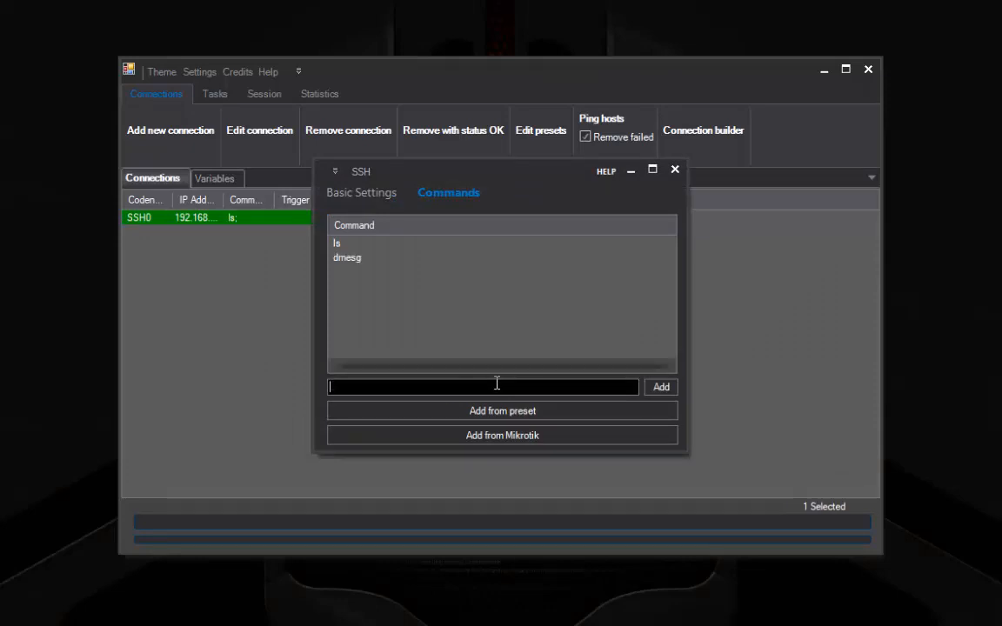
left_click(374, 191)
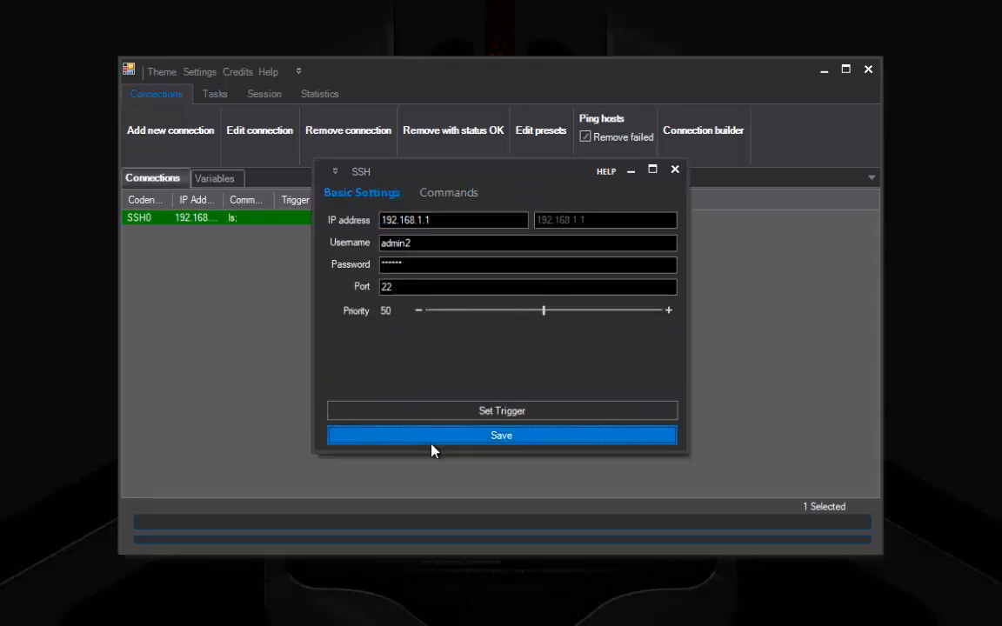
left_click(430, 436)
left_click(324, 342)
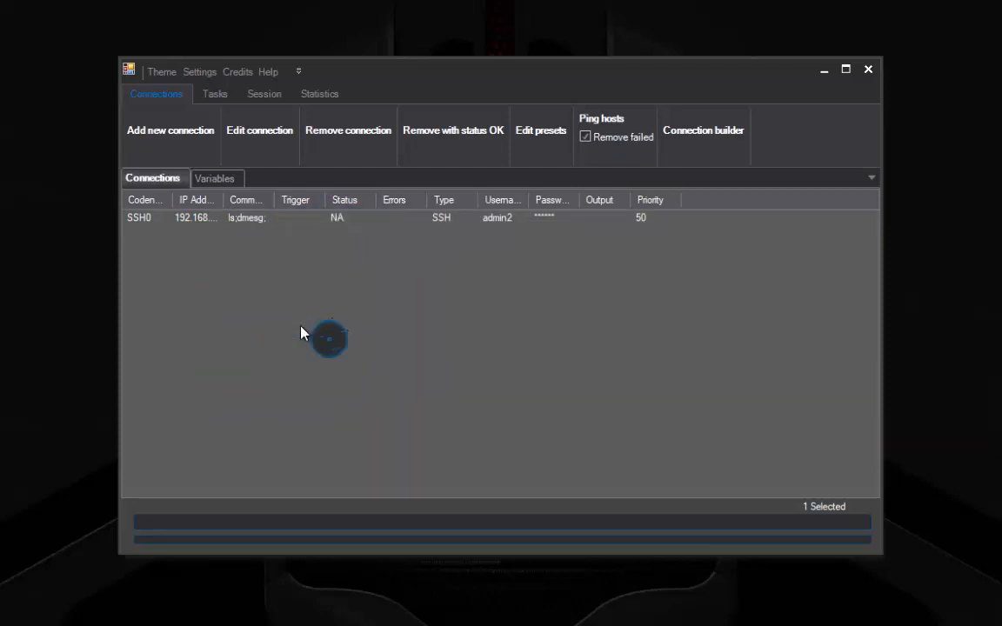
Step: Inspect SSH0's dmesg output and exit status 0 in showInfo, then close it
double_click(242, 219)
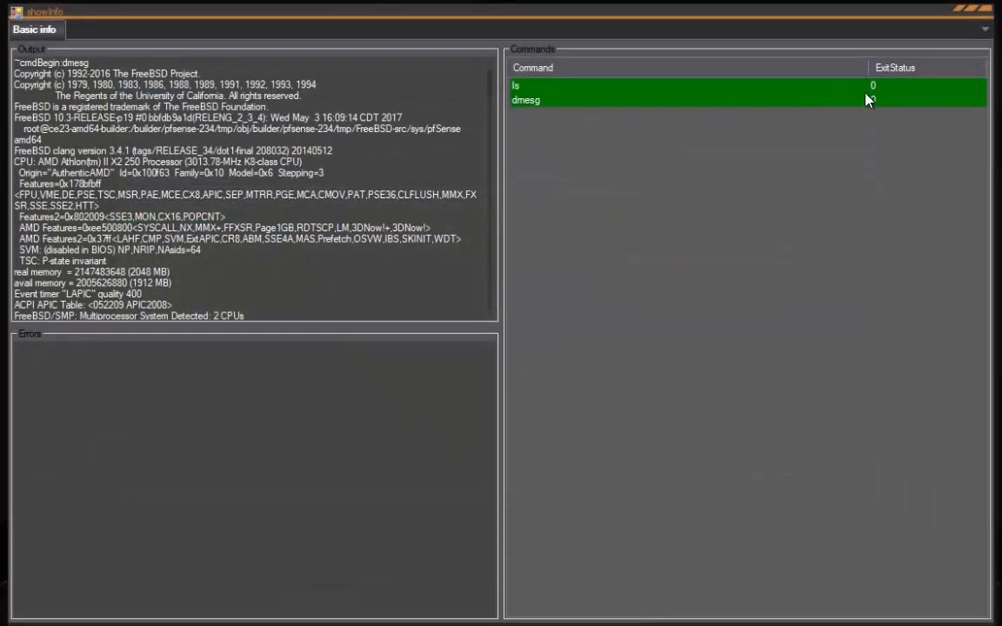
left_click(532, 100)
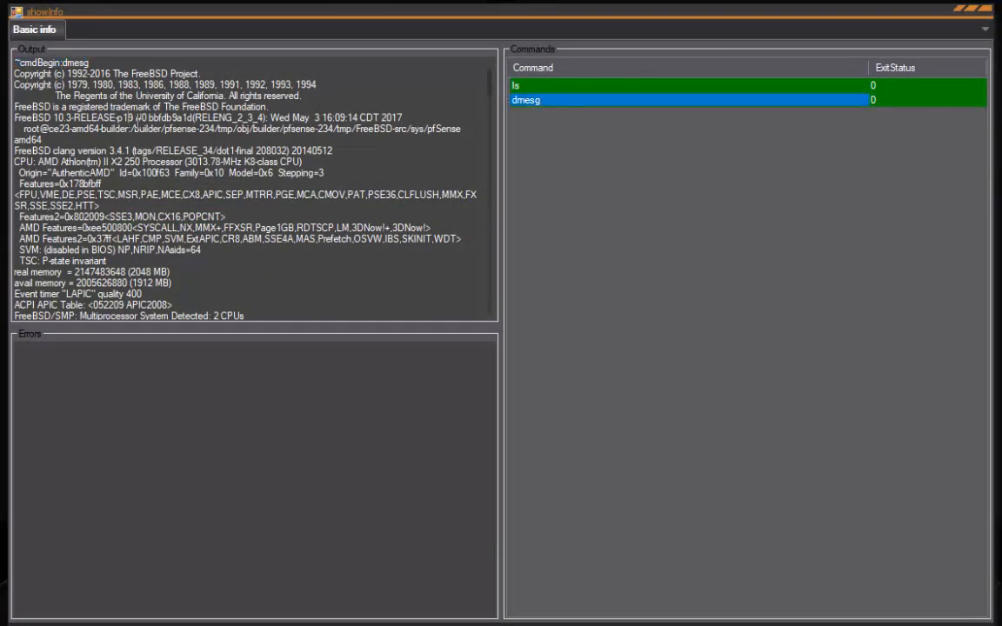
left_click(993, 14)
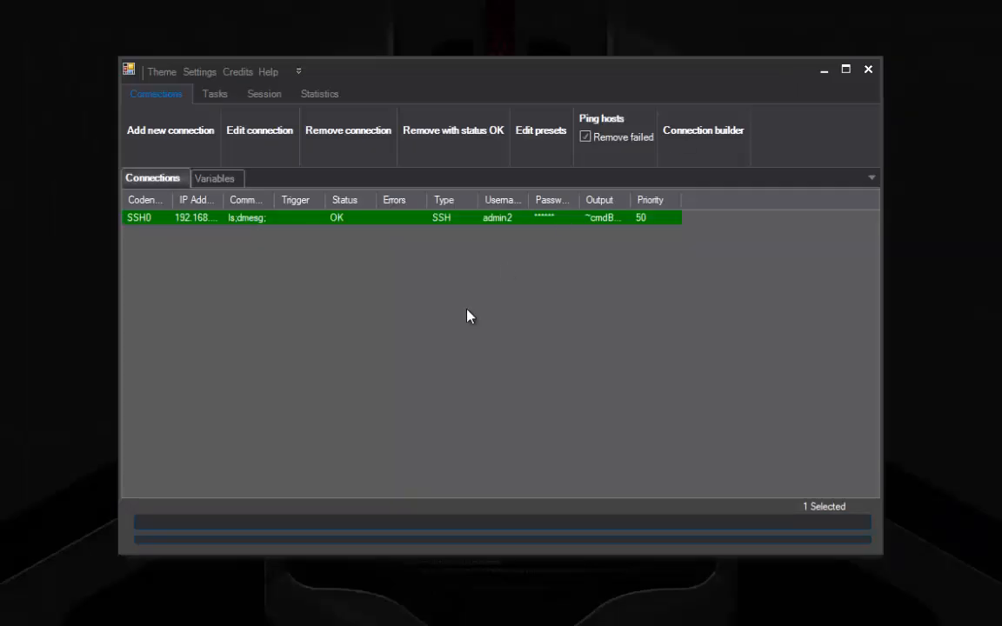
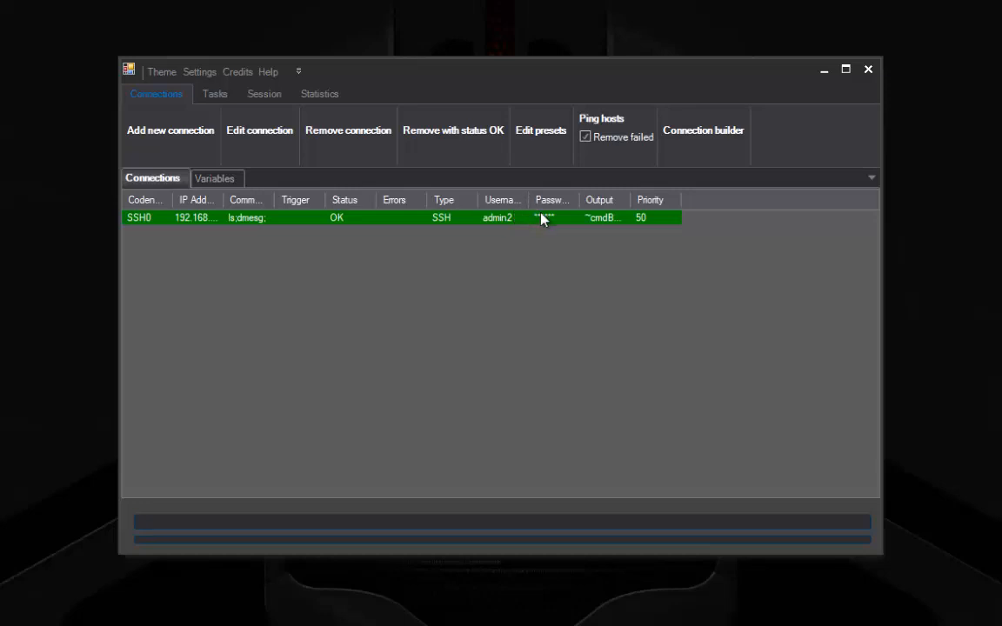
Step: Select the SSH0 connection in the connections list
left_click(542, 218)
left_click(267, 250)
left_click(358, 220)
left_click(265, 240)
left_click(246, 220)
left_click(248, 246)
Step: Widen the IP Address and Commands columns and move Trigger right after Codename
left_click_drag(224, 198, 470, 222)
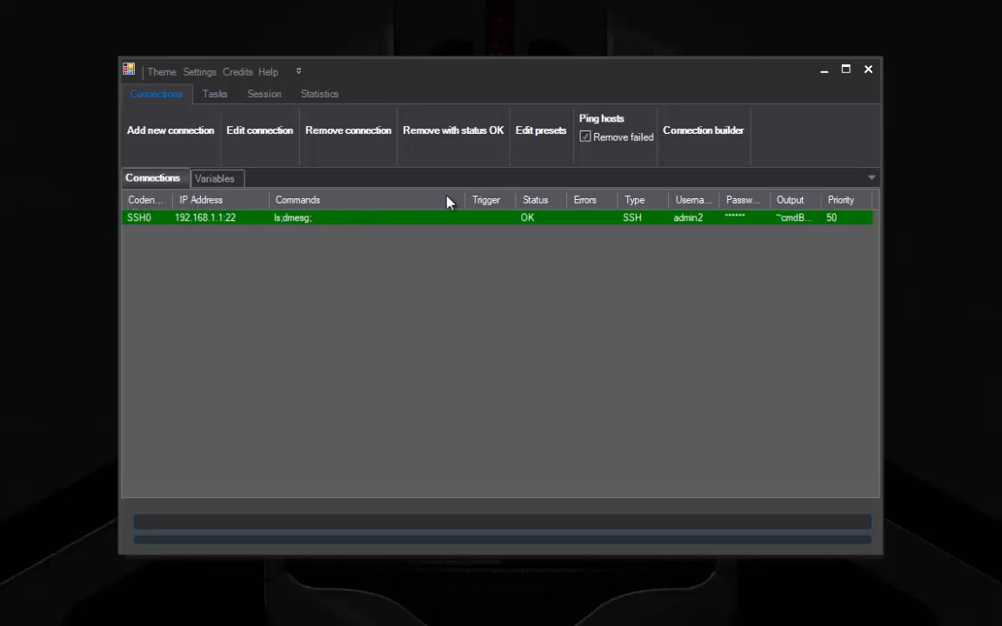
left_click_drag(475, 209, 476, 220)
left_click_drag(535, 206, 170, 201)
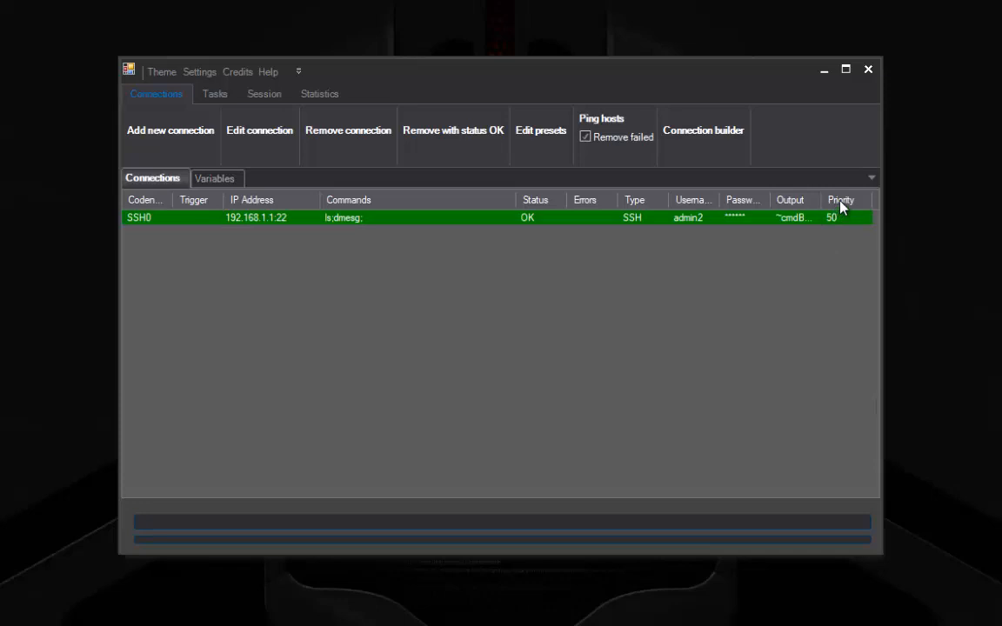
Step: Remove the SSH0 connection from the list
left_click(311, 225)
right_click(310, 223)
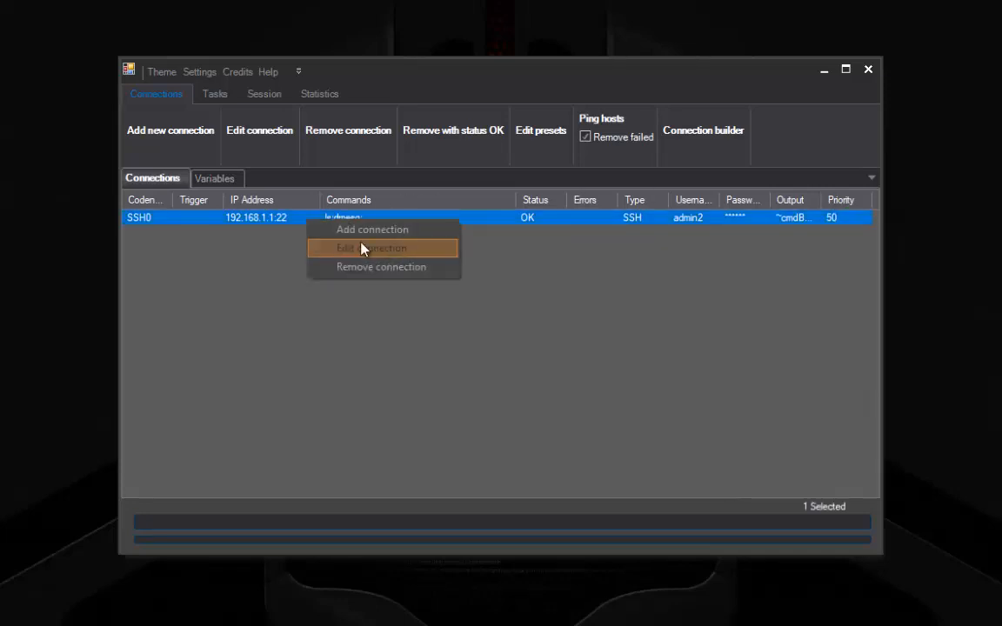
left_click(340, 269)
Step: Add a static variable router_ip with the value 192.168.1.1
left_click(206, 179)
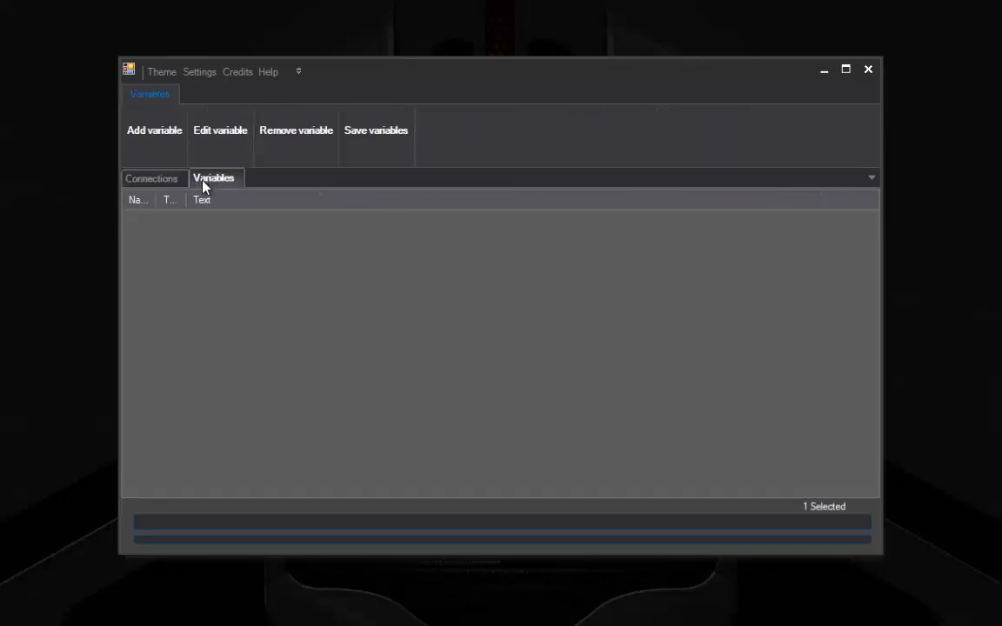
left_click(157, 150)
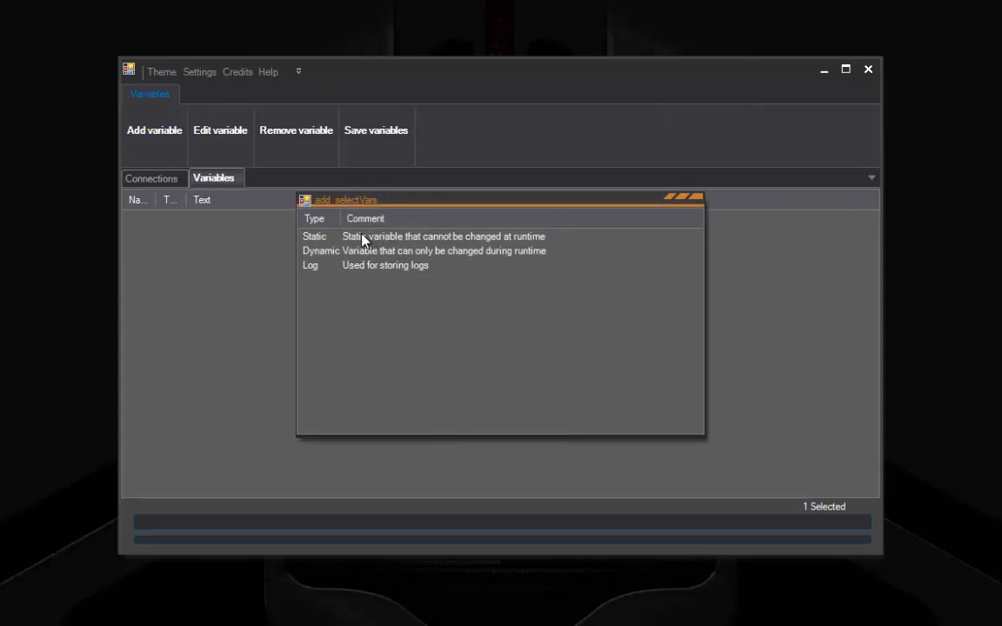
double_click(364, 238)
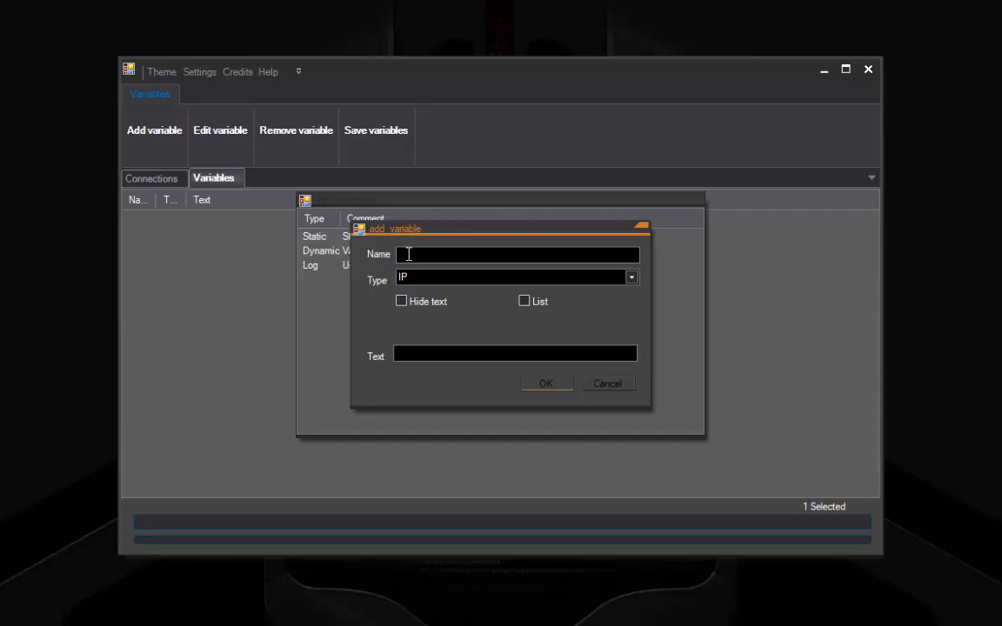
type("router_ip")
key("Tab")
key("Tab")
key("Tab")
key("Tab")
type("192.168.1.1")
key("Return")
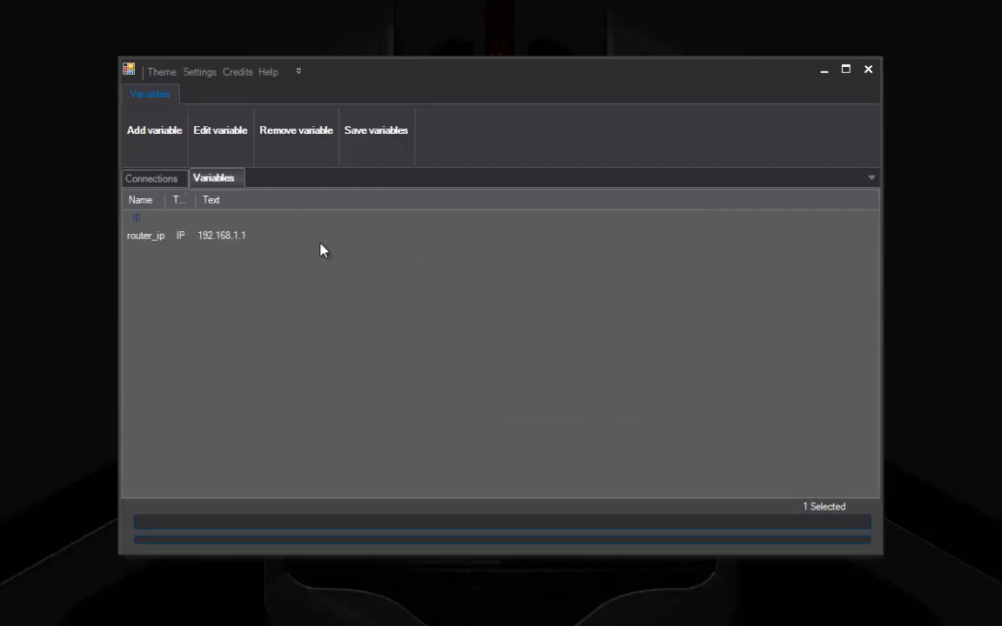
Step: Add a static Text variable router_username holding the router login name
left_click(150, 133)
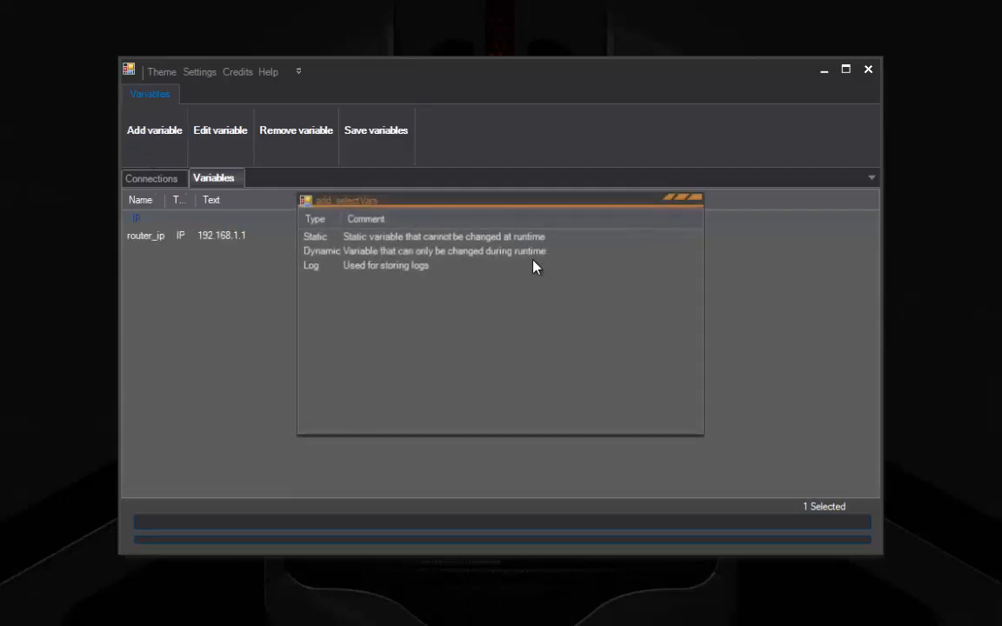
double_click(477, 251)
type("r")
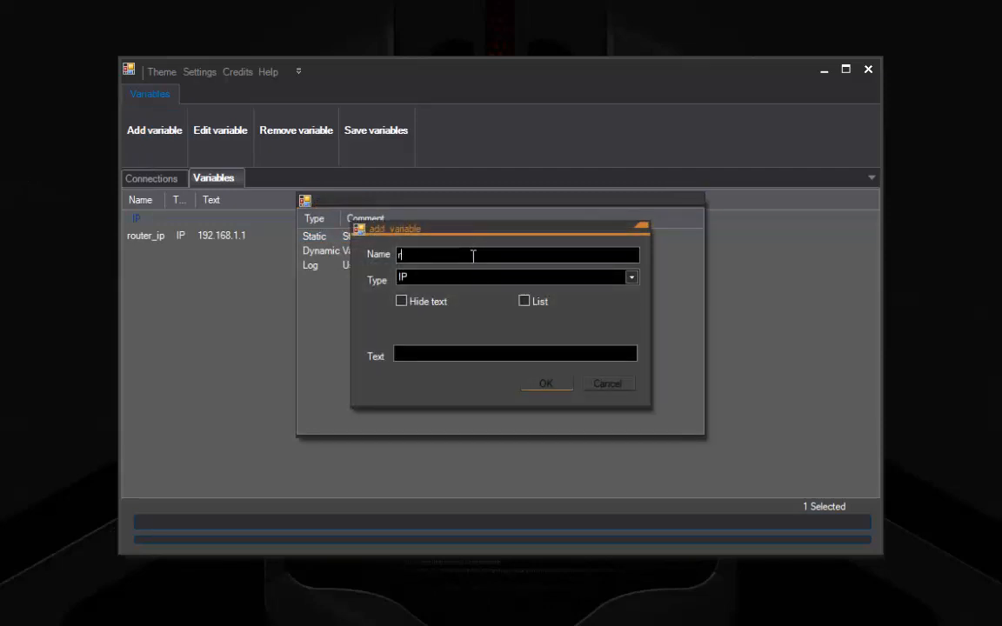
type("outer_username")
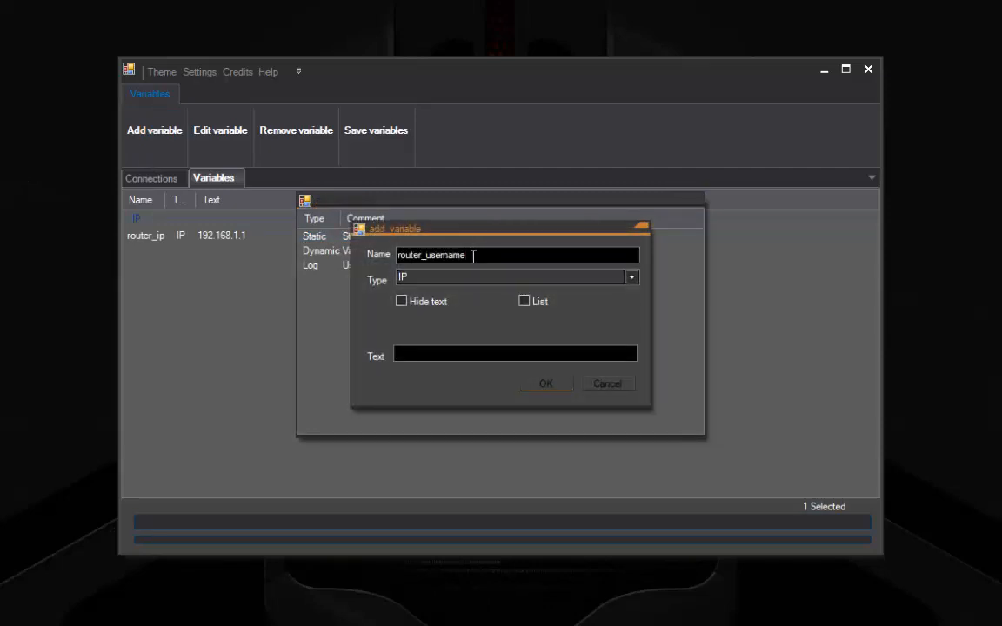
key("Tab")
key("Down")
key("Down")
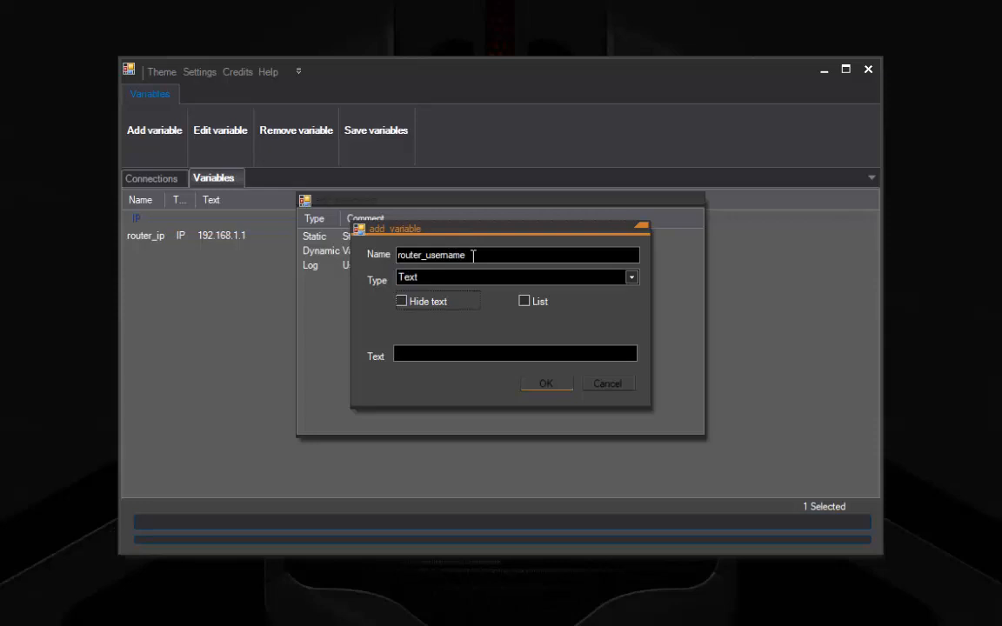
key("Tab")
key("Tab")
key("Tab")
type("admin2")
key("Return")
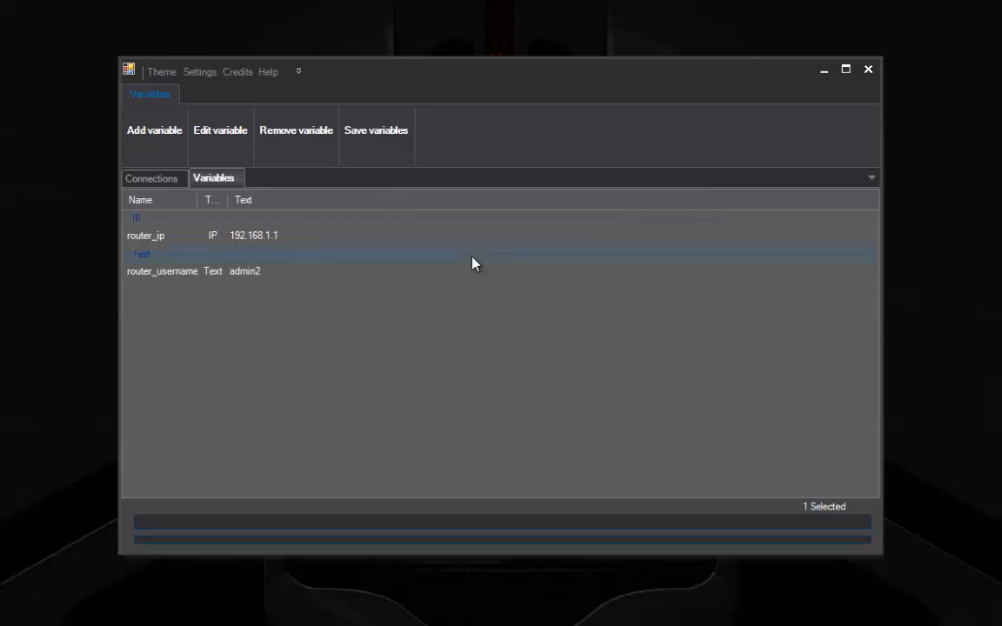
Step: Add a static Text variable router_password with hidden text holding the router password
left_click(138, 136)
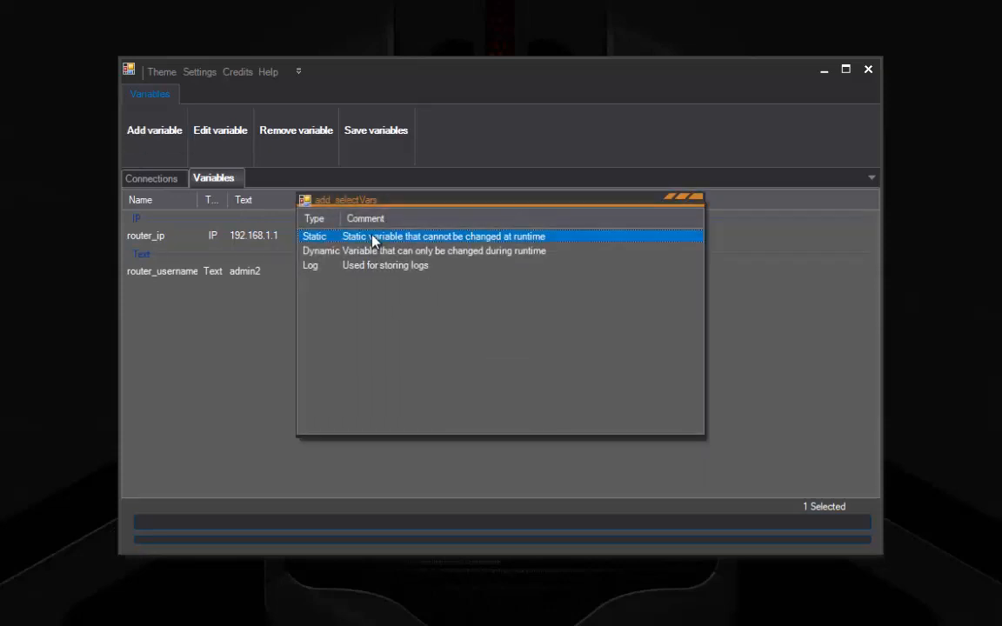
double_click(373, 237)
type("router_password")
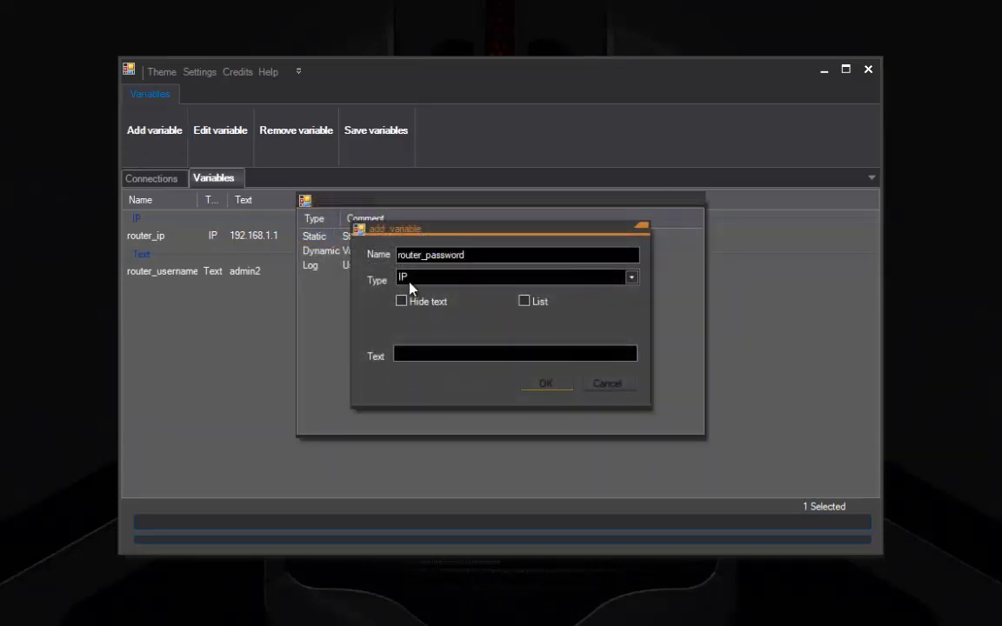
left_click(416, 280)
left_click(444, 329)
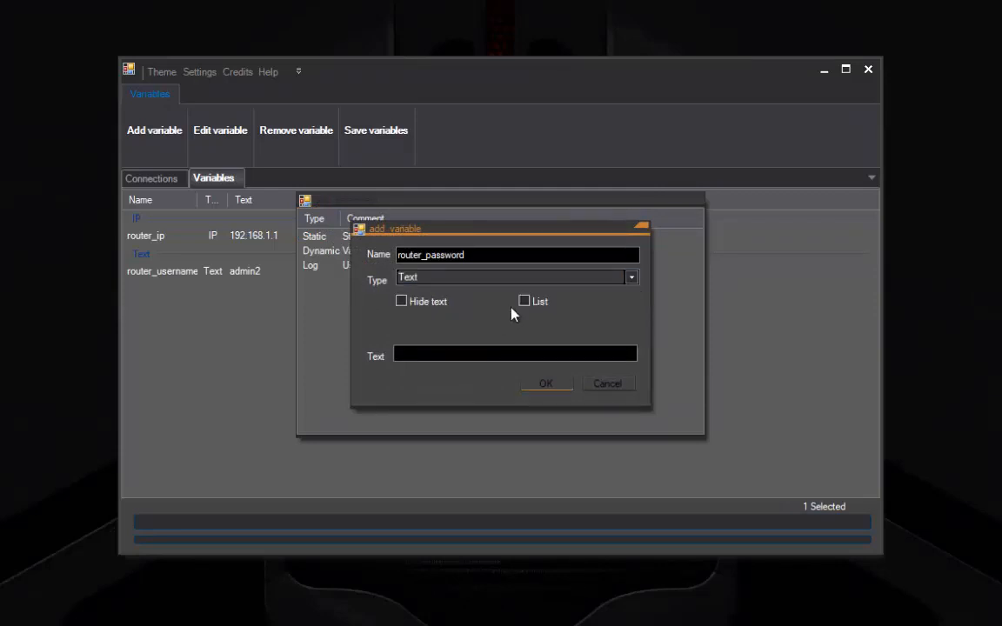
left_click(523, 301)
left_click(430, 301)
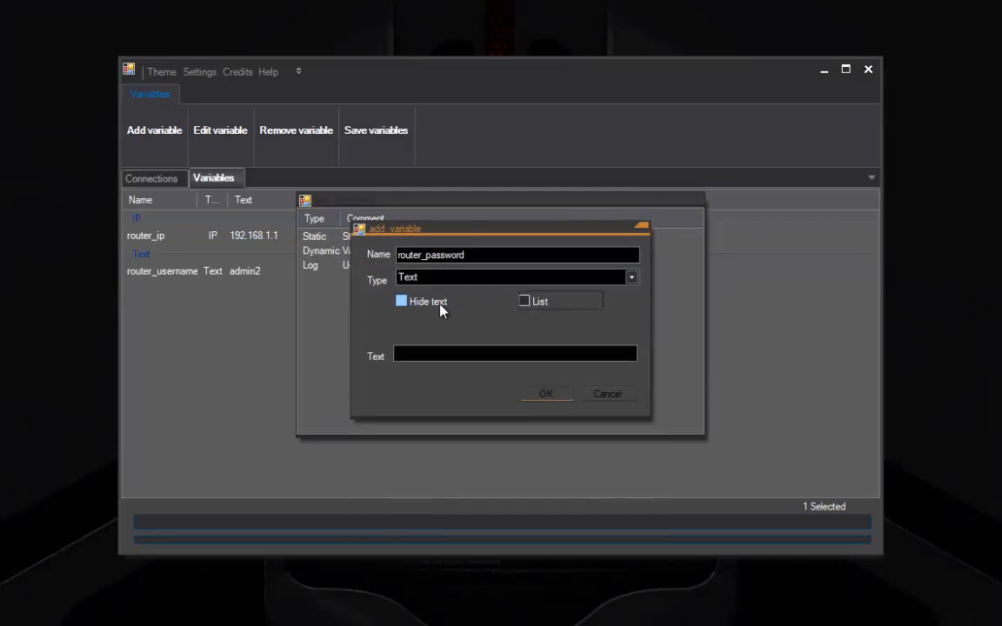
left_click(426, 358)
type("******")
key("Return")
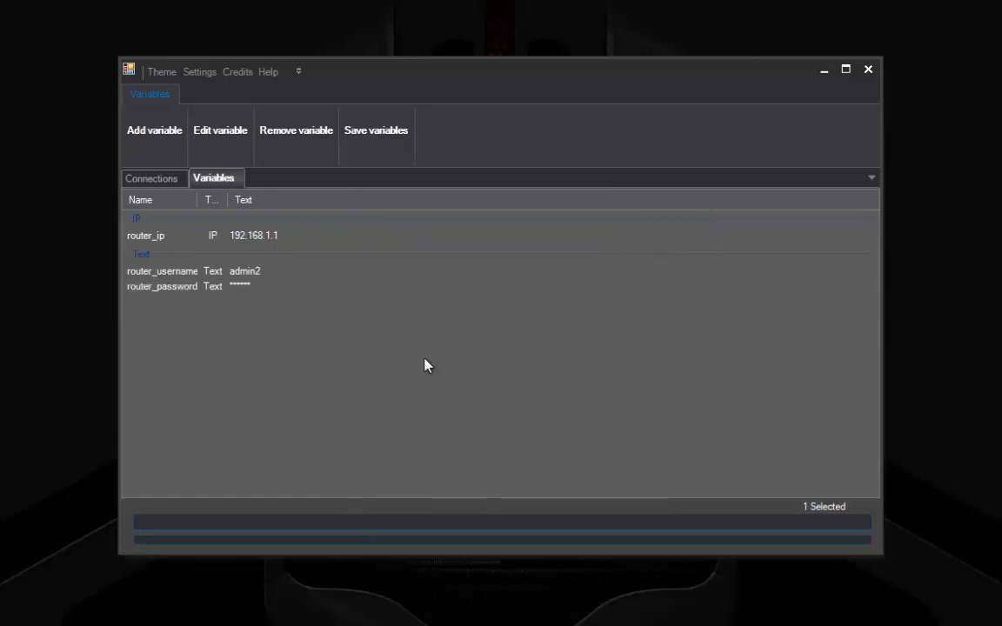
left_click(261, 271)
Step: Create a new SSH connection whose IP address comes from the router_ip variable
left_click(153, 182)
left_click(162, 130)
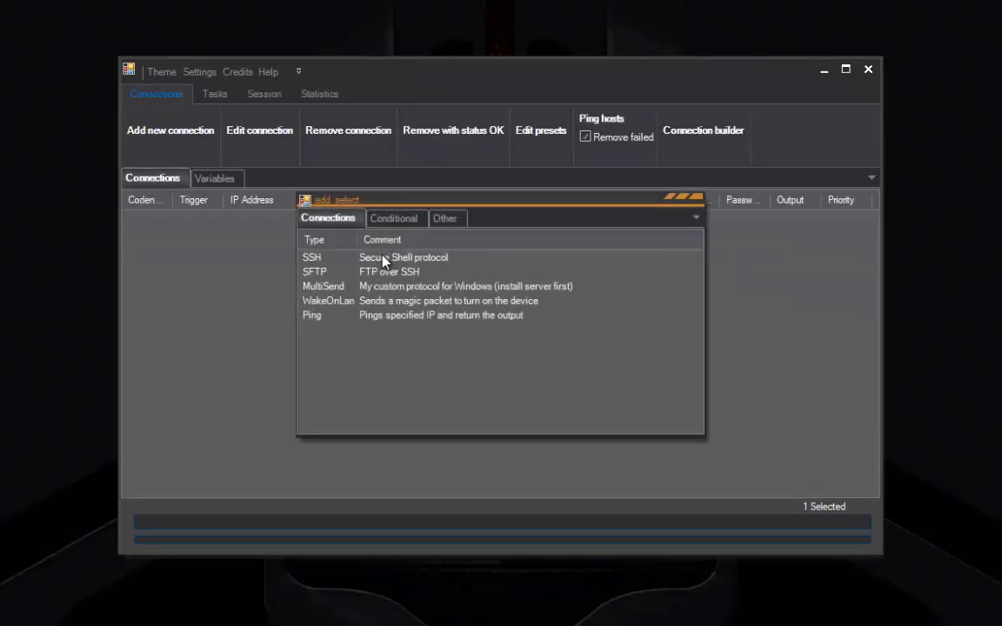
double_click(383, 261)
left_click(452, 217)
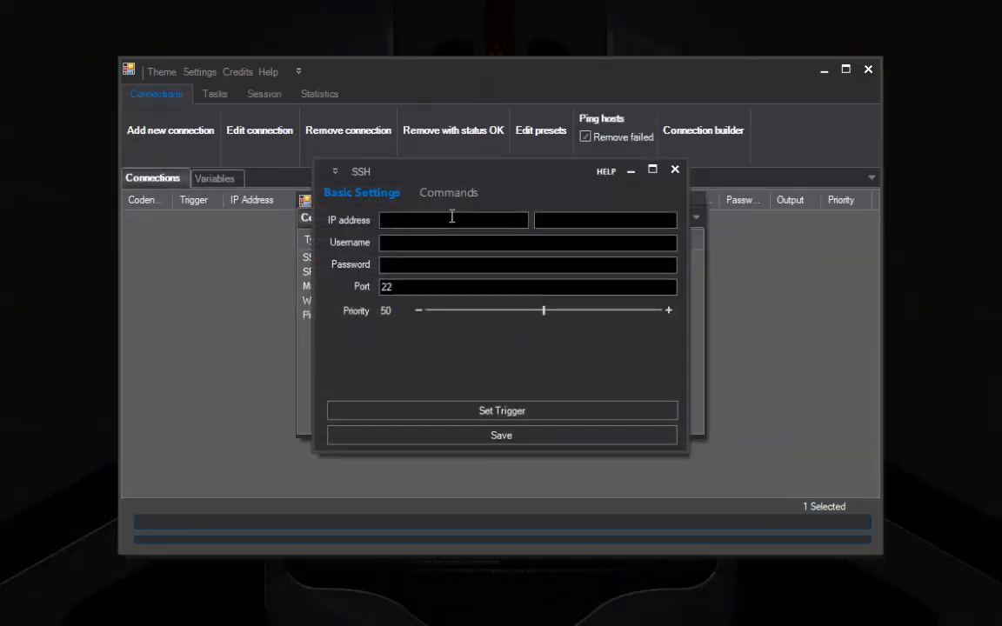
right_click(441, 222)
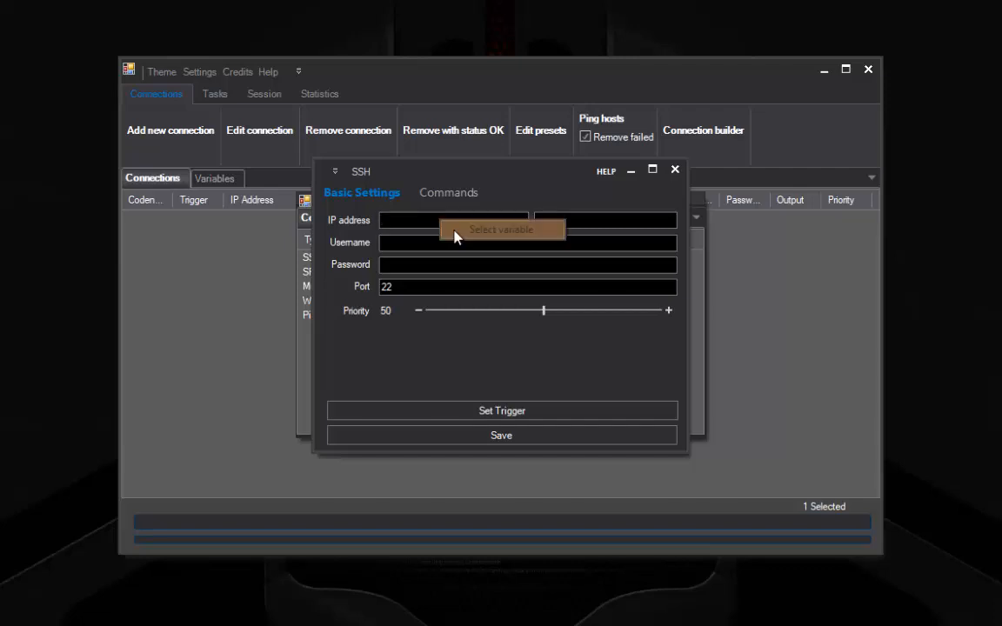
left_click(454, 235)
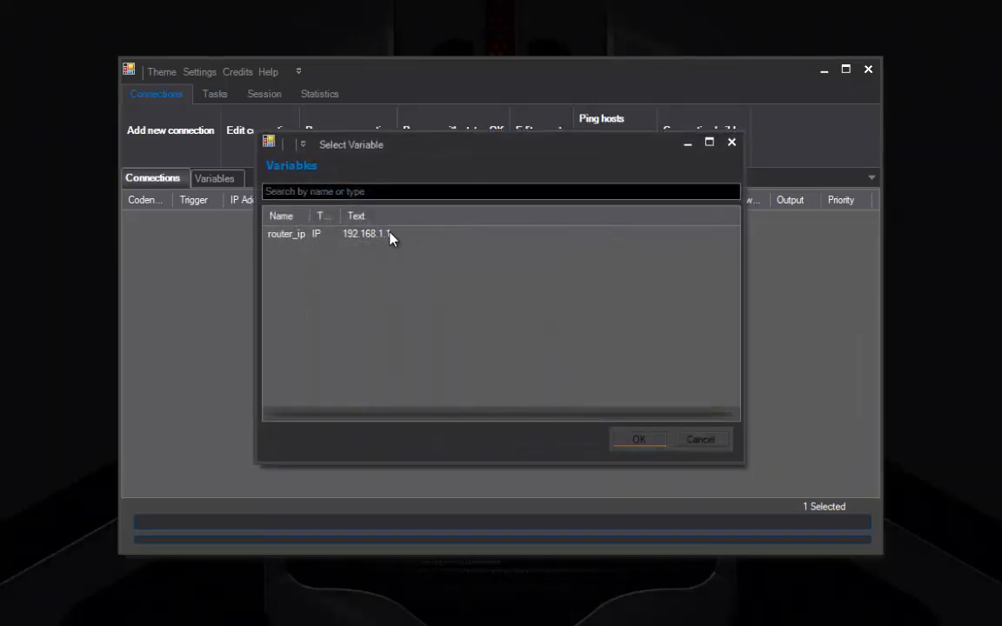
double_click(389, 237)
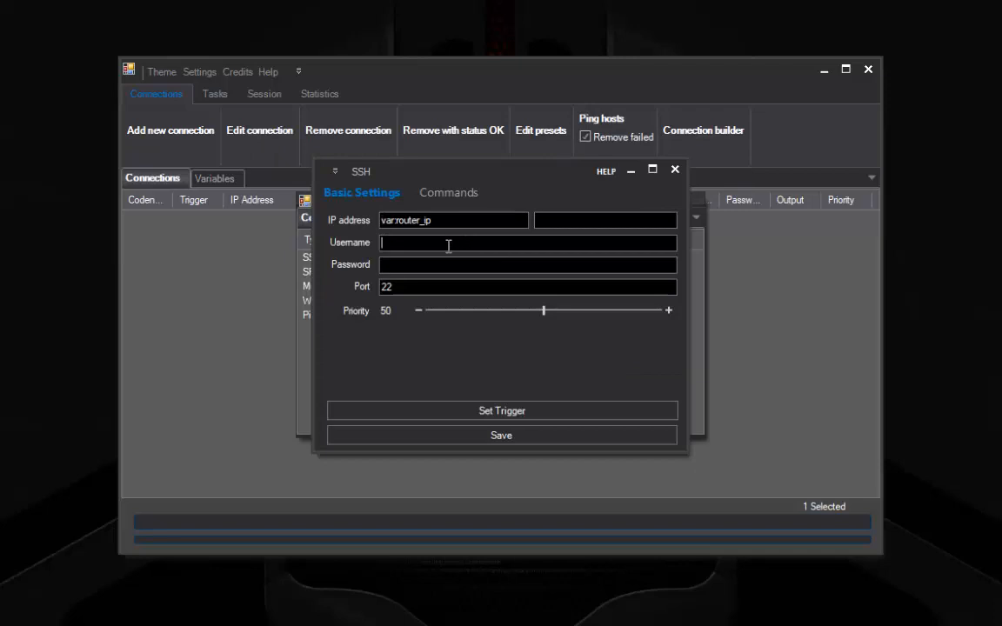
Step: Set the connection's username and password to router_username and router_password variables
right_click(448, 244)
left_click(454, 258)
double_click(333, 238)
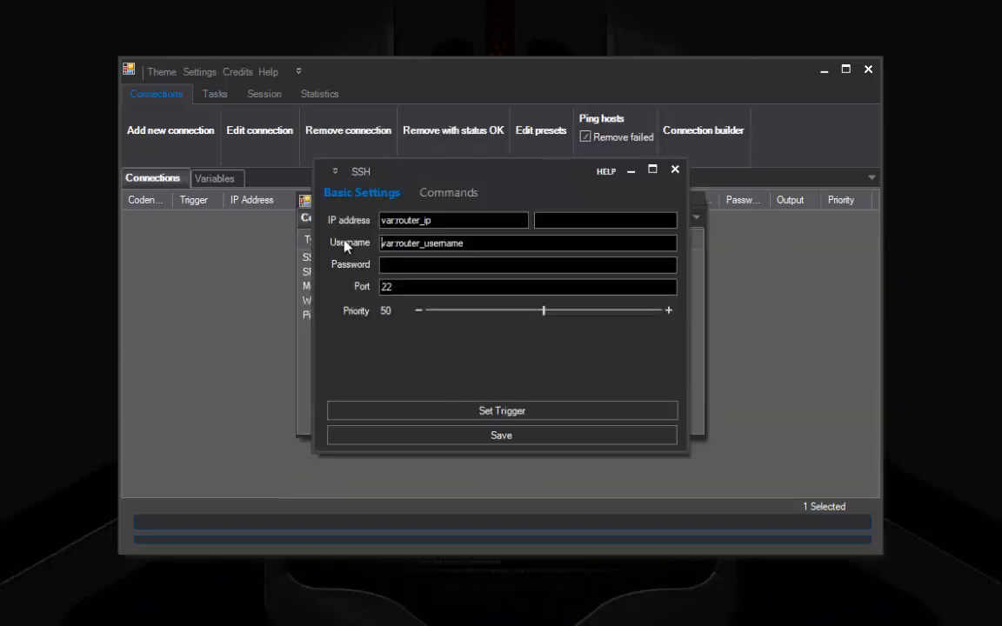
left_click(393, 266)
right_click(394, 265)
left_click(418, 277)
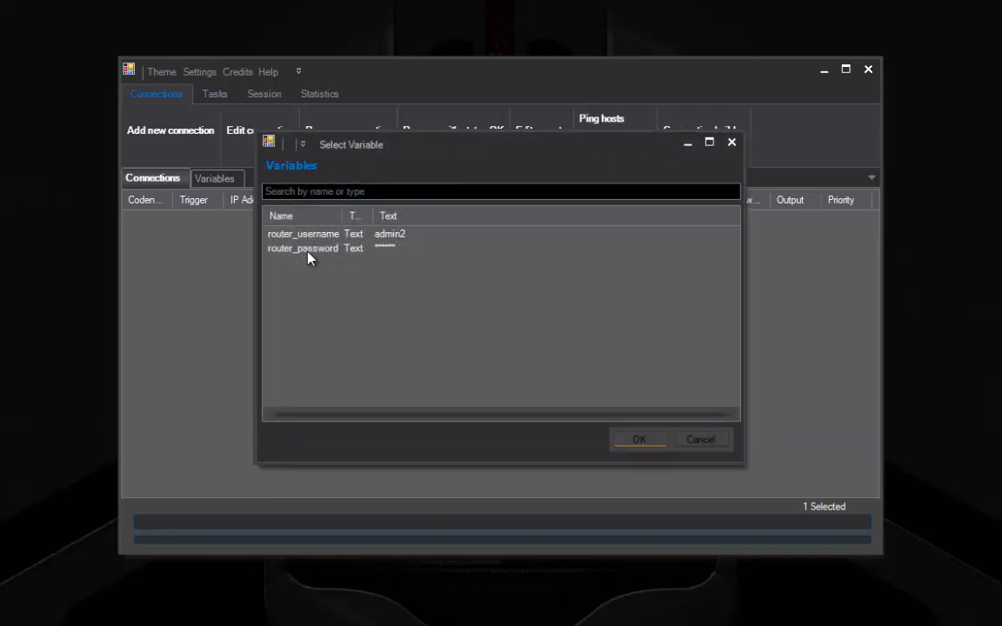
double_click(309, 254)
Step: Add the command dmesg to the connection and save it
left_click(449, 195)
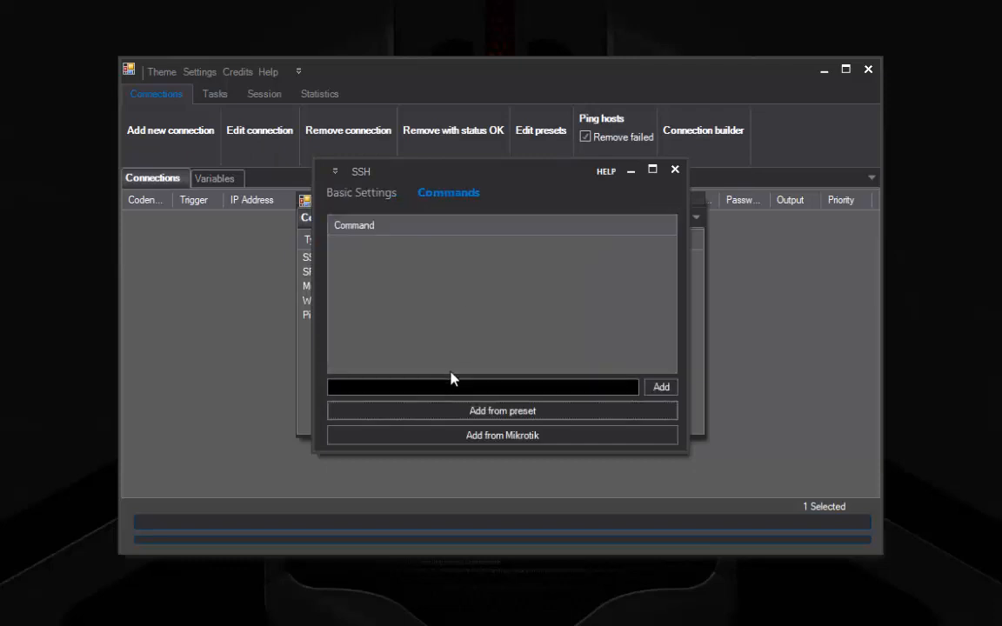
left_click(446, 386)
type("dmesg")
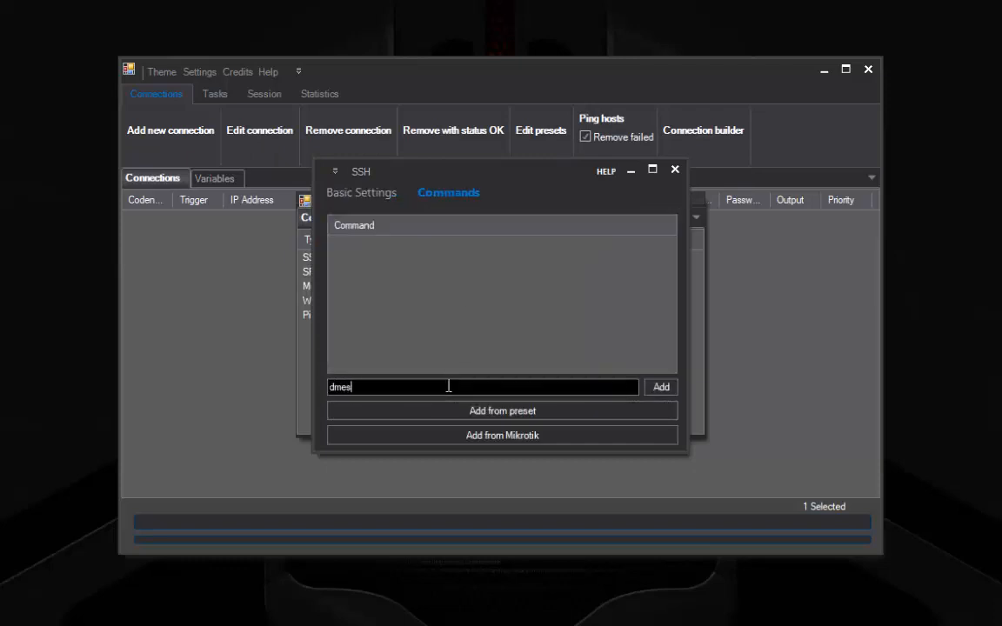
key("Return")
left_click(391, 193)
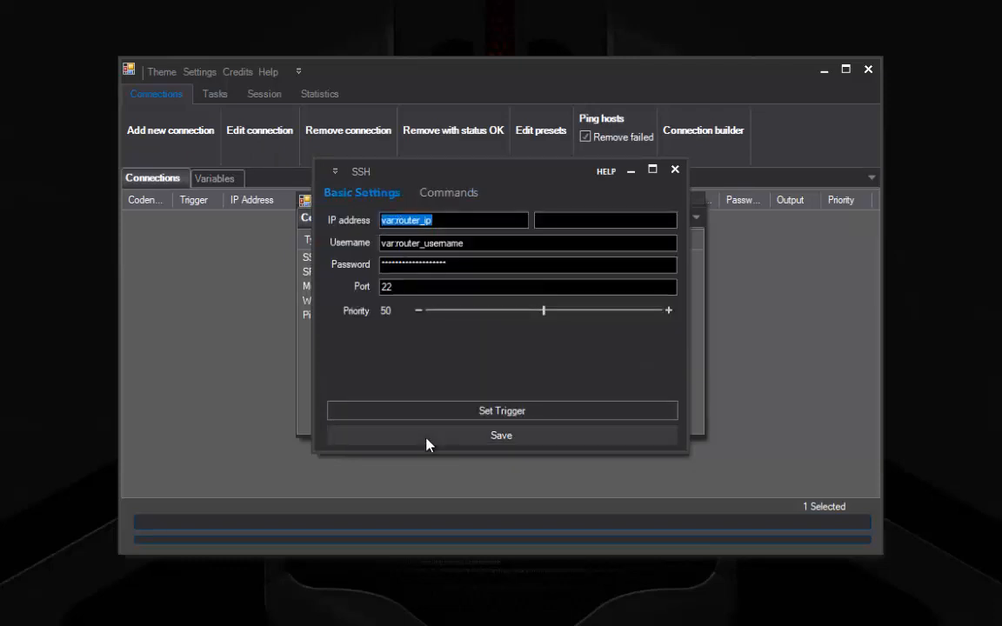
left_click(427, 437)
left_click(199, 96)
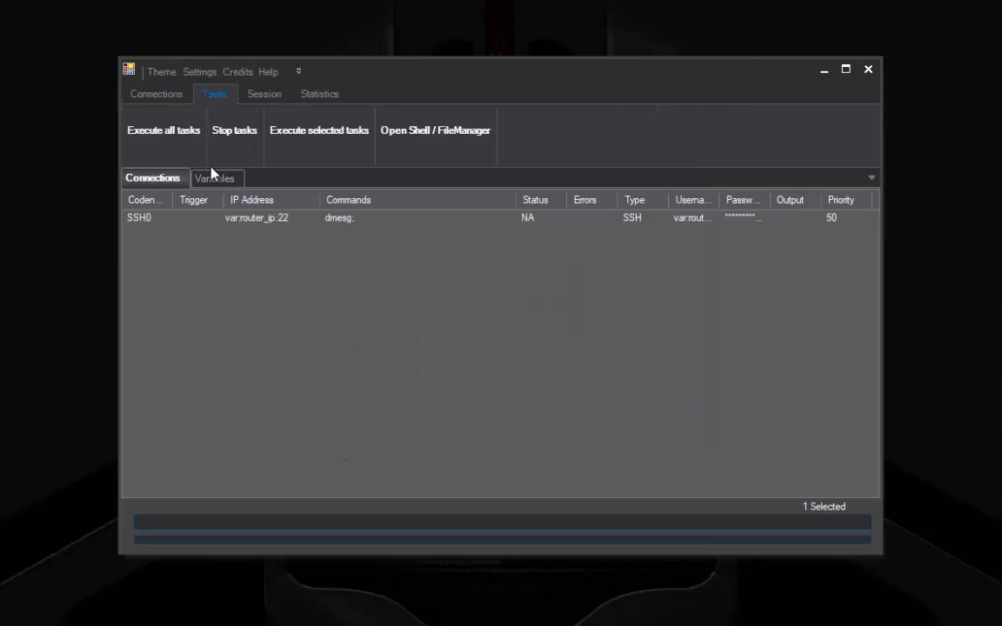
Step: Change the router_ip variable's value to 192.168.1.10
left_click(213, 178)
left_click(177, 236)
left_click(213, 132)
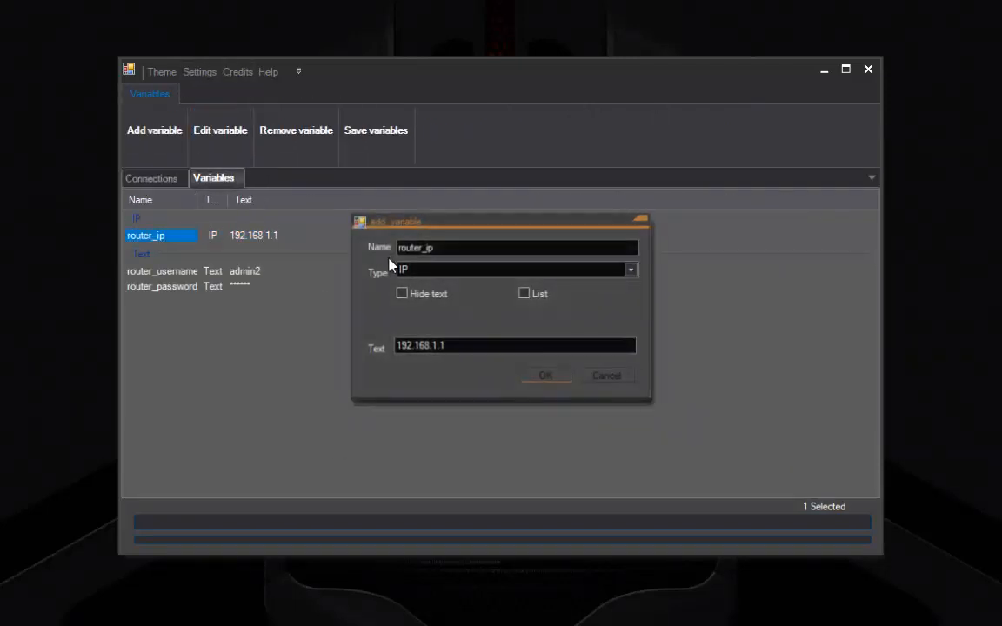
type("0")
key("Return")
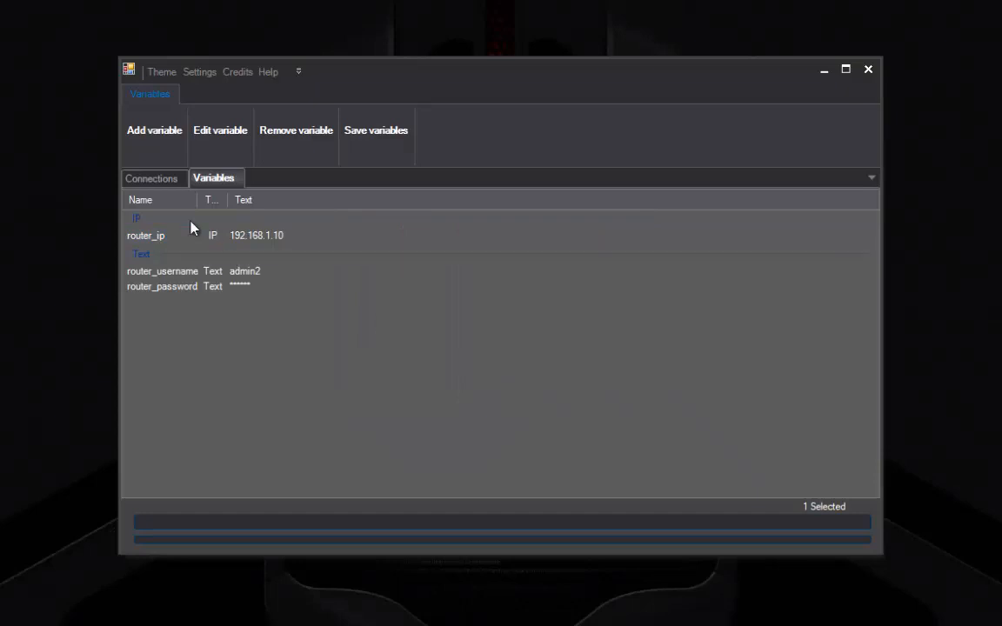
Step: Execute all tasks so SSH0 connects through router_ip
left_click(153, 177)
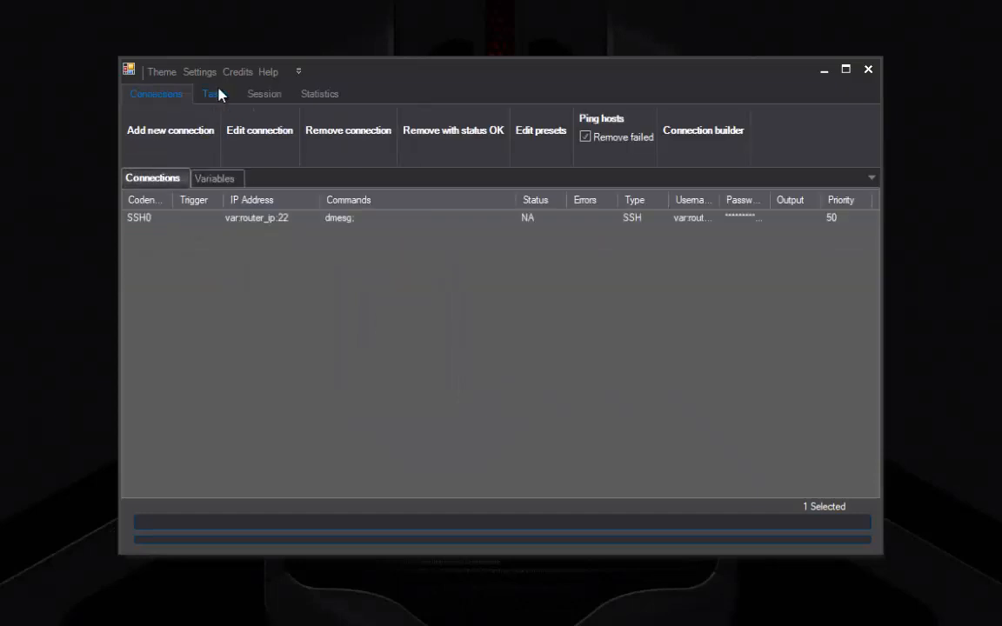
left_click(218, 96)
left_click(156, 130)
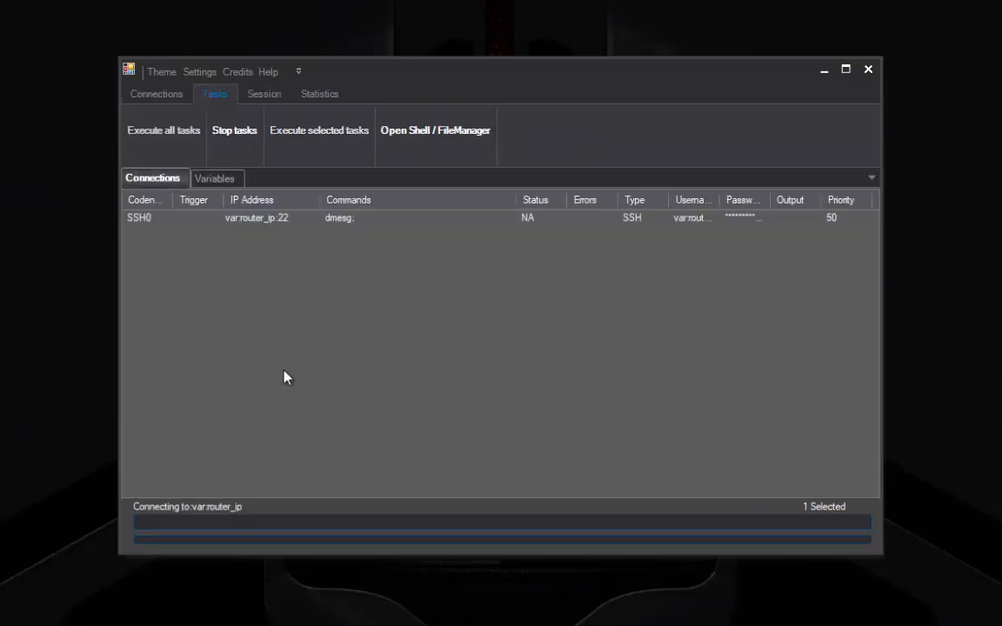
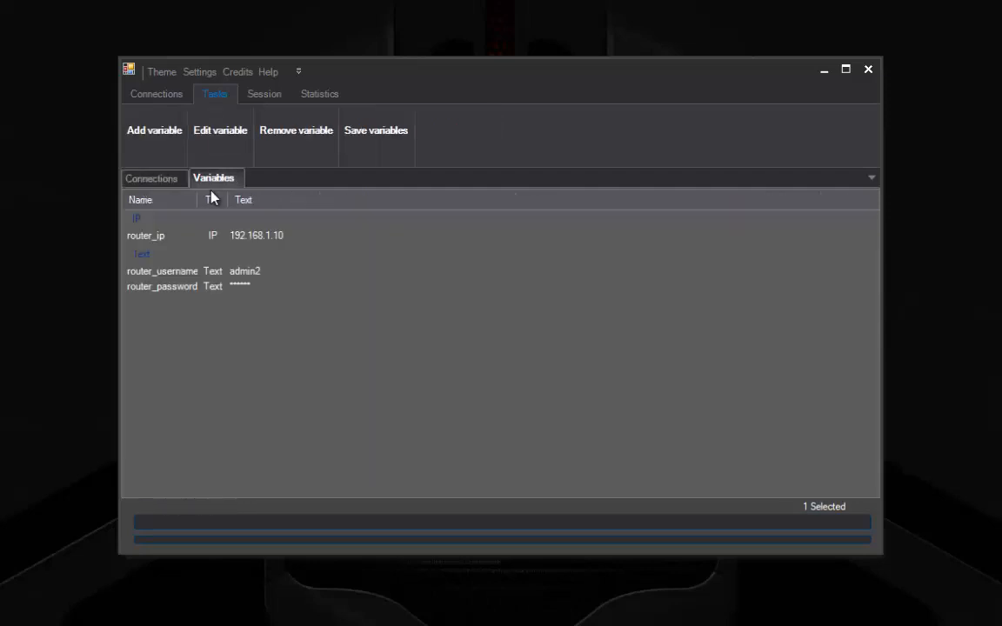
Step: Select the router_ip variable and reopen its edit dialog to change the address
left_click(206, 236)
left_click(477, 342)
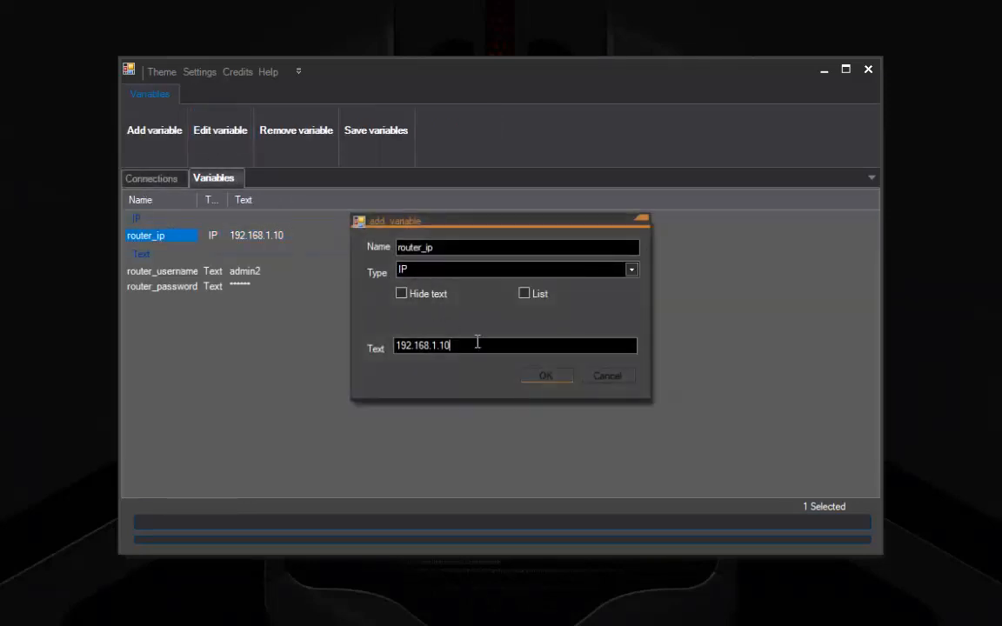
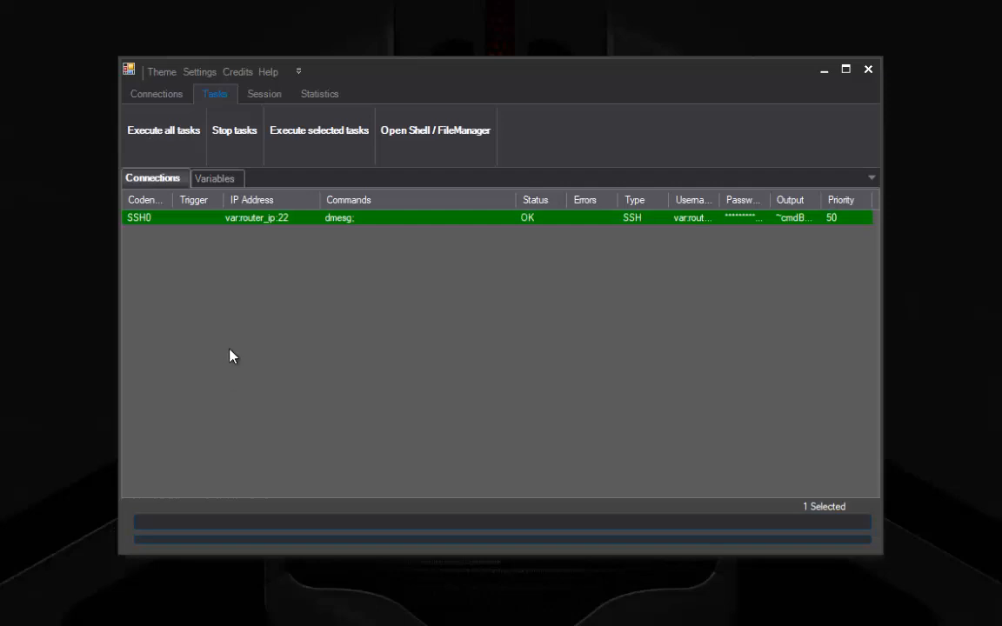
Step: Review the SSH0 task's dmesg output in the showInfo window, then close it
double_click(214, 224)
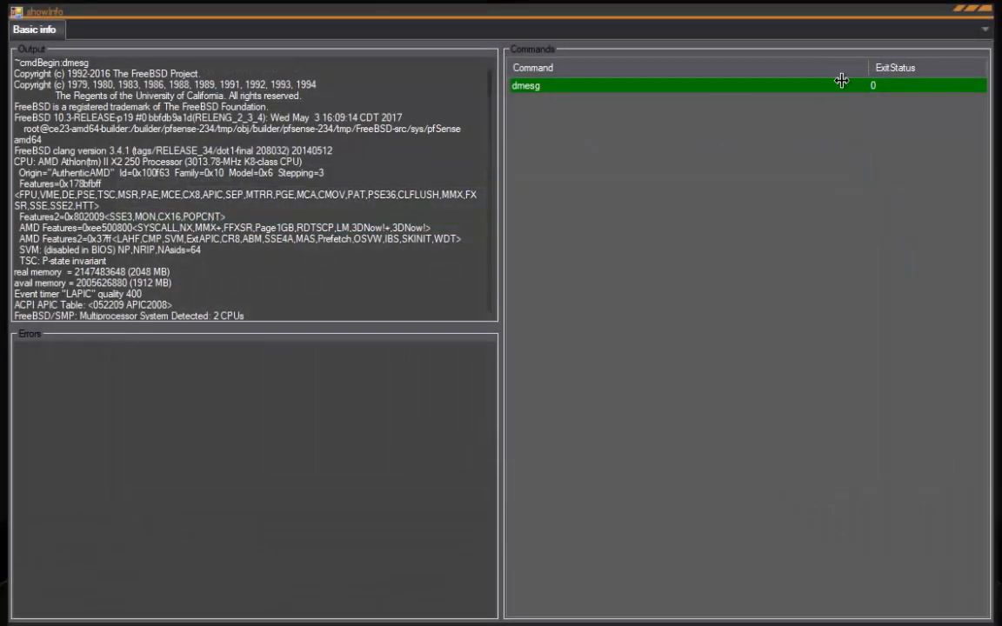
left_click(991, 13)
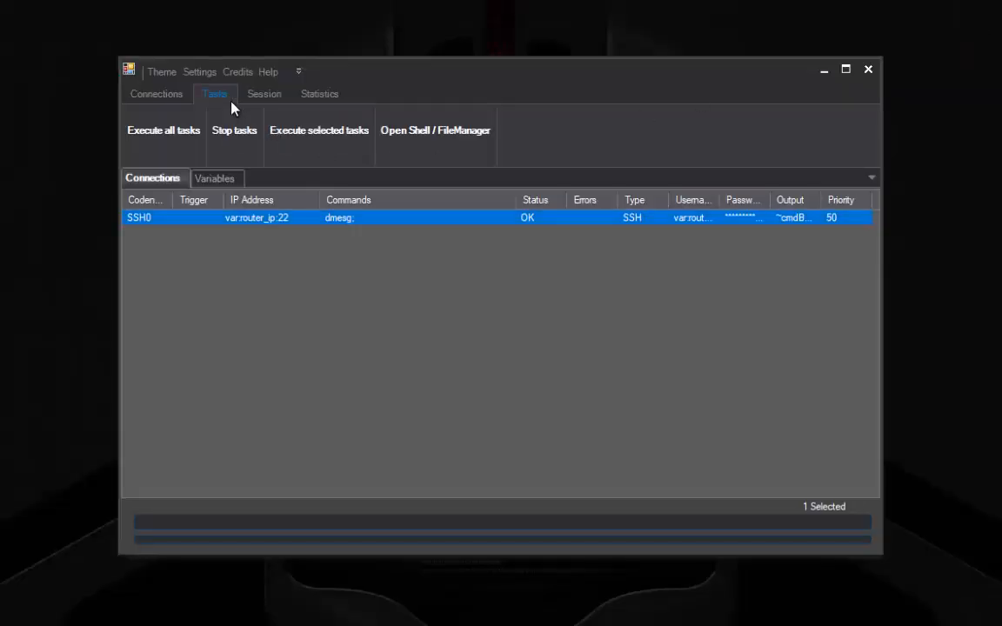
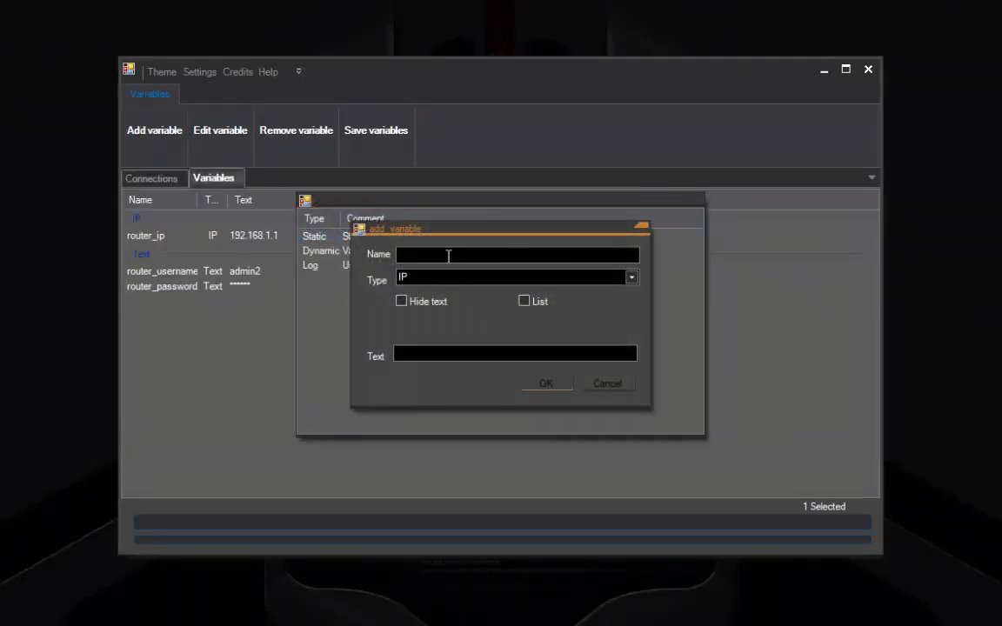
Step: Create a Text variable named router_cmd1 holding the value dmesg
type("cmd")
key("BackSpace")
key("BackSpace")
key("BackSpace")
type("router_cmd1")
key("Tab")
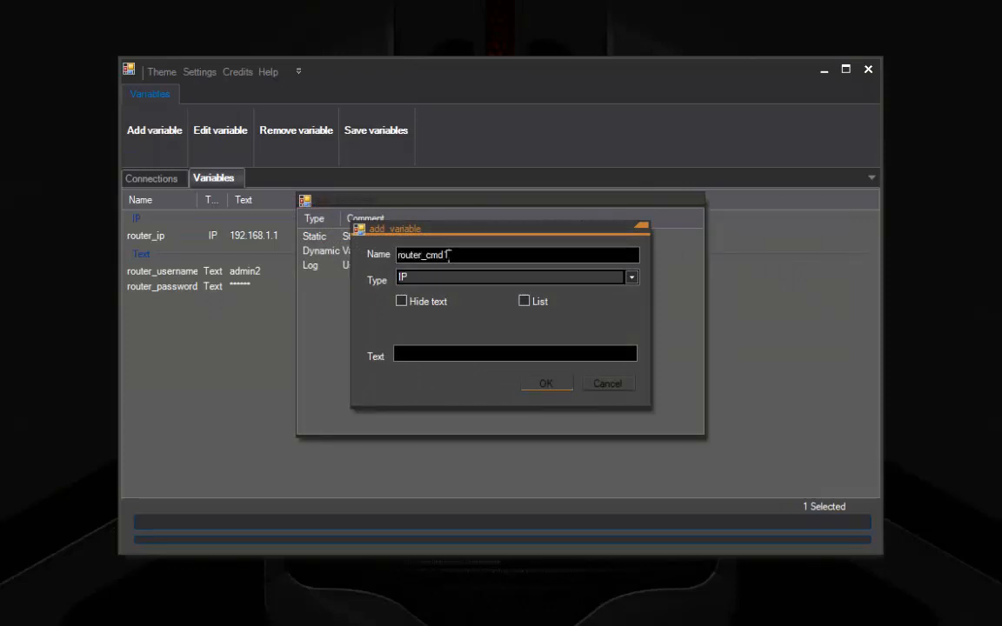
key("Down")
key("Down")
key("Tab")
key("Tab")
key("Tab")
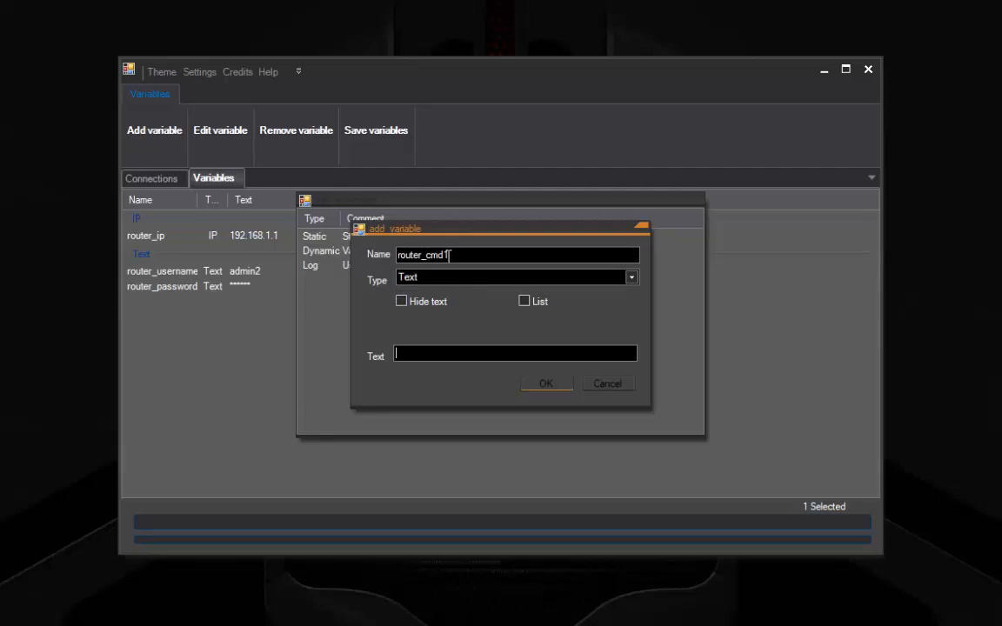
type("dmesg")
key("Return")
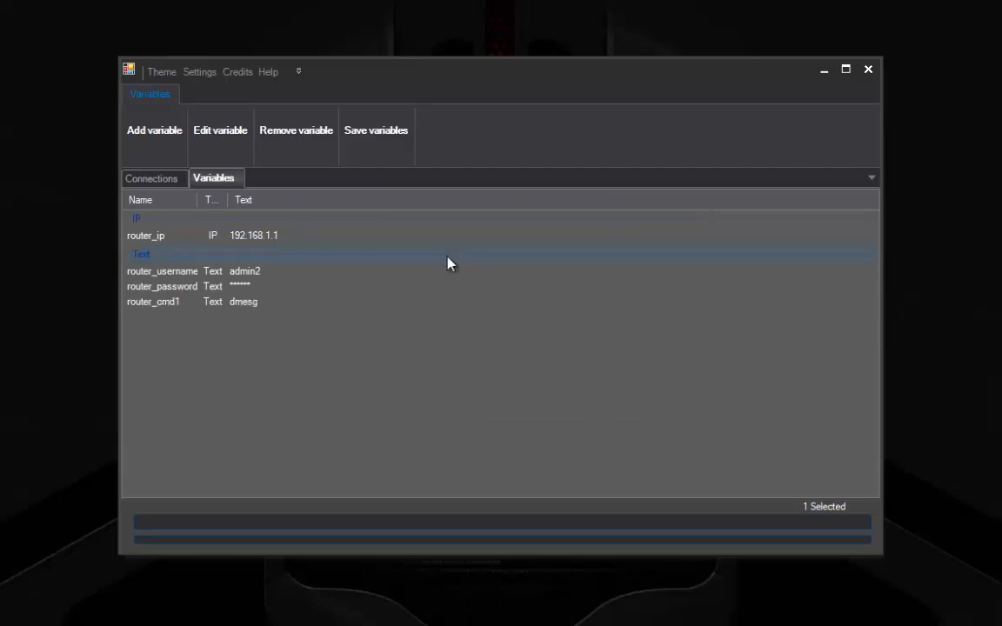
Step: Edit the SSH0 connection and remove its dmesg command
left_click(152, 182)
left_click(184, 218)
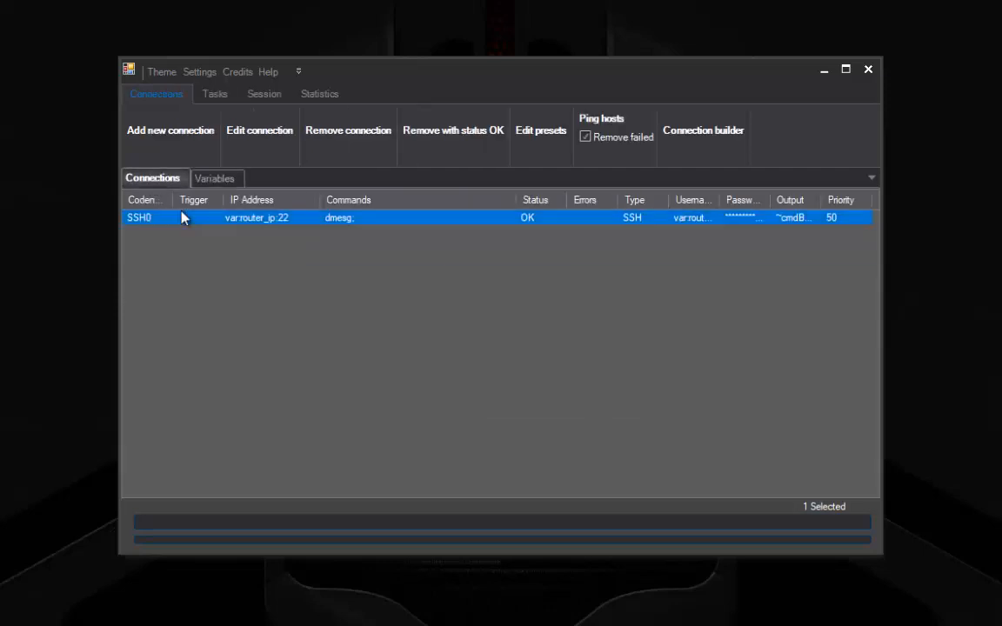
right_click(185, 217)
left_click(262, 240)
left_click(448, 193)
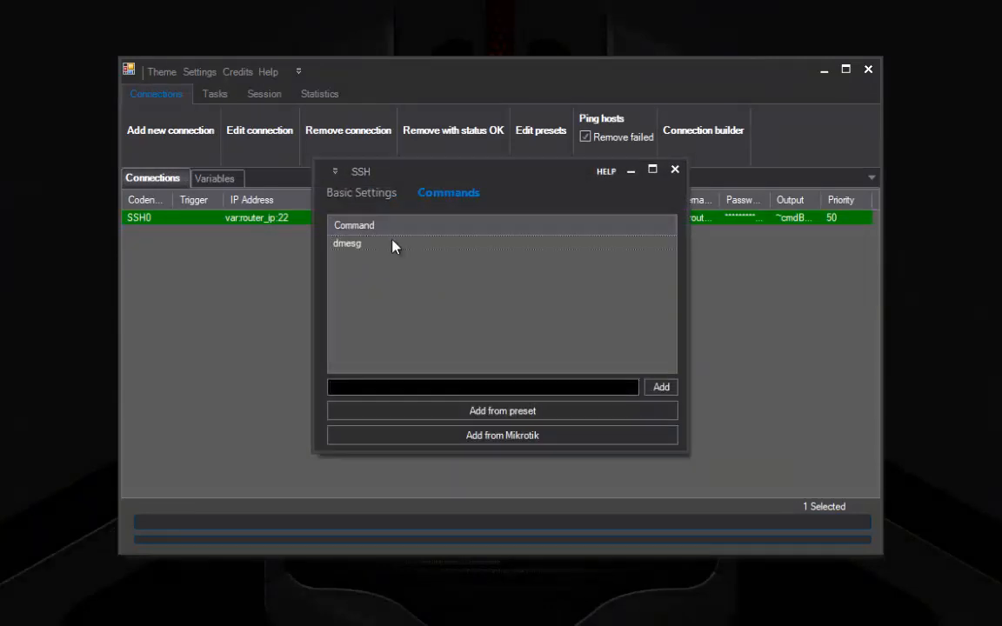
right_click(392, 247)
left_click(410, 275)
Step: Add var:router_cmd1 as SSH0's command and save the connection
right_click(433, 387)
left_click(459, 396)
double_click(301, 263)
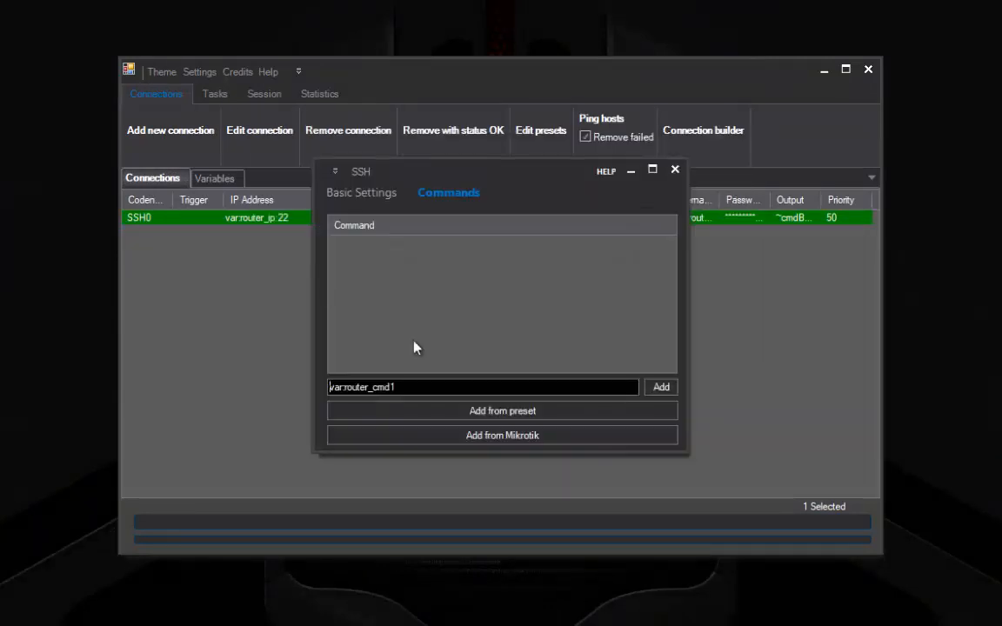
left_click(659, 387)
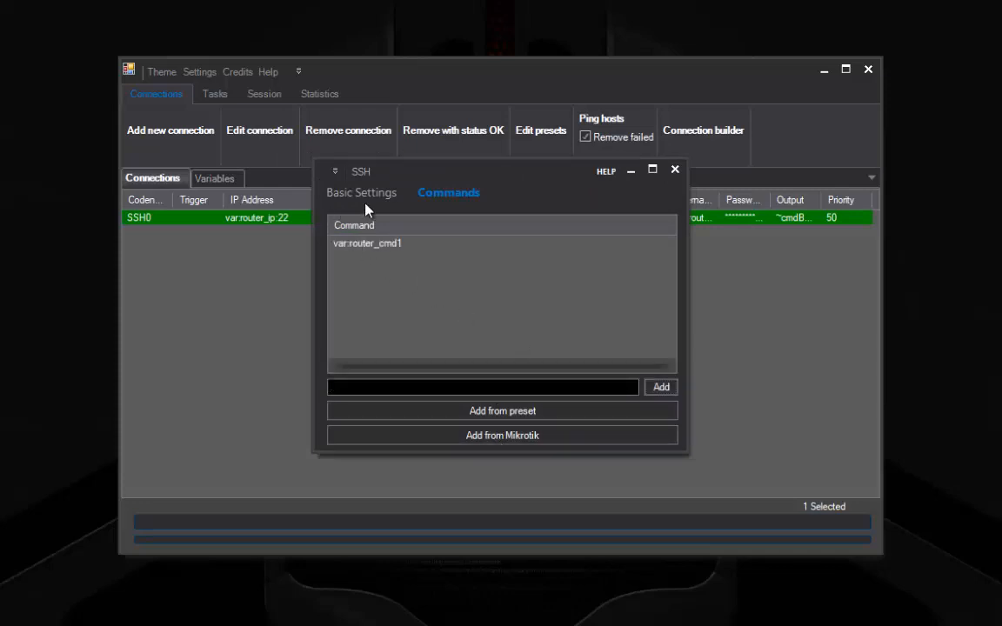
left_click(366, 207)
left_click(432, 433)
Step: Execute all tasks and check SSH0's OK status and dmesg output
left_click(209, 92)
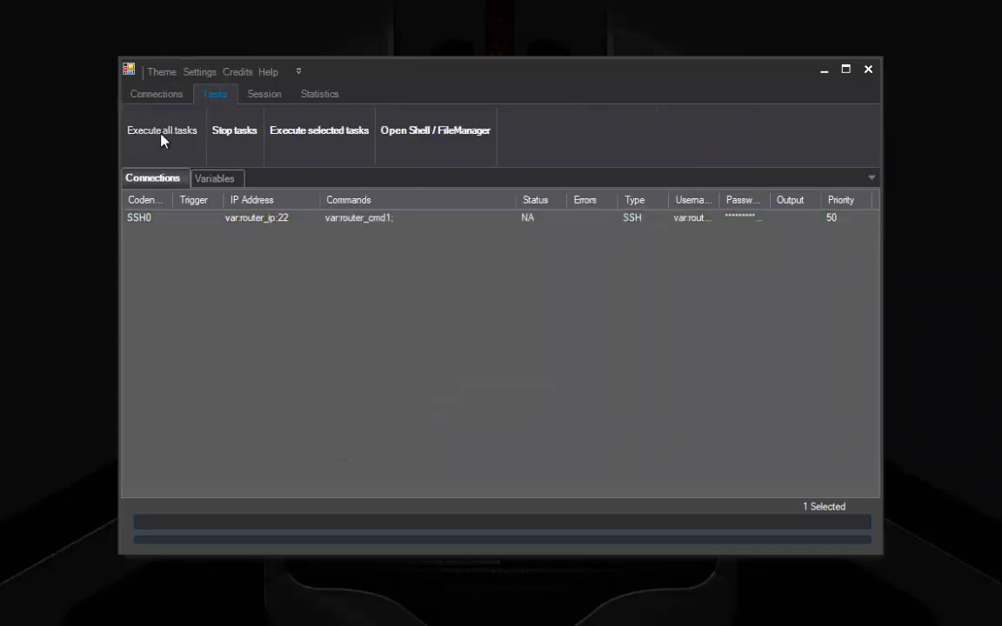
left_click(162, 138)
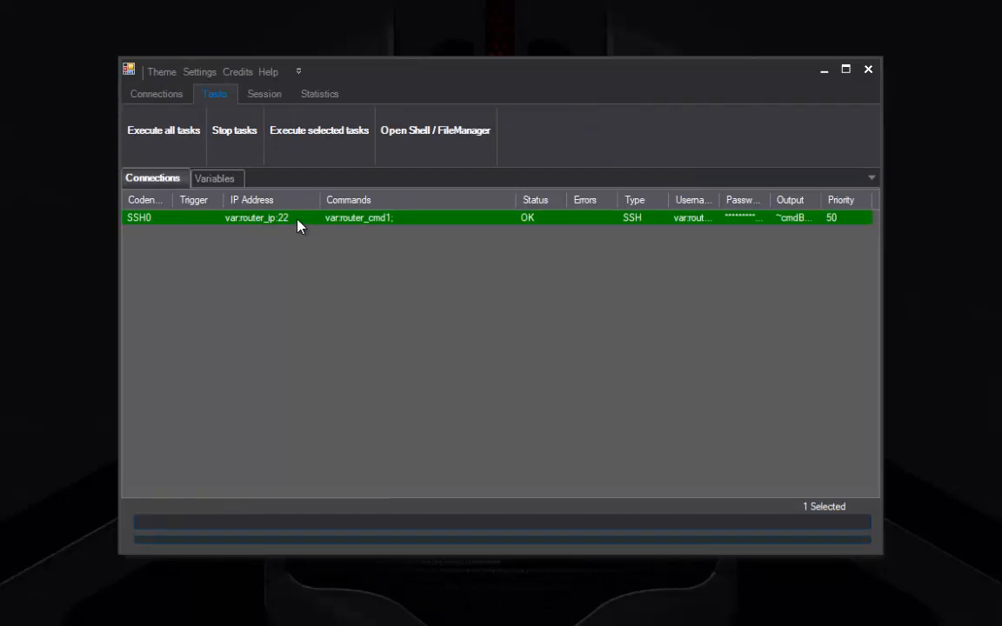
double_click(298, 226)
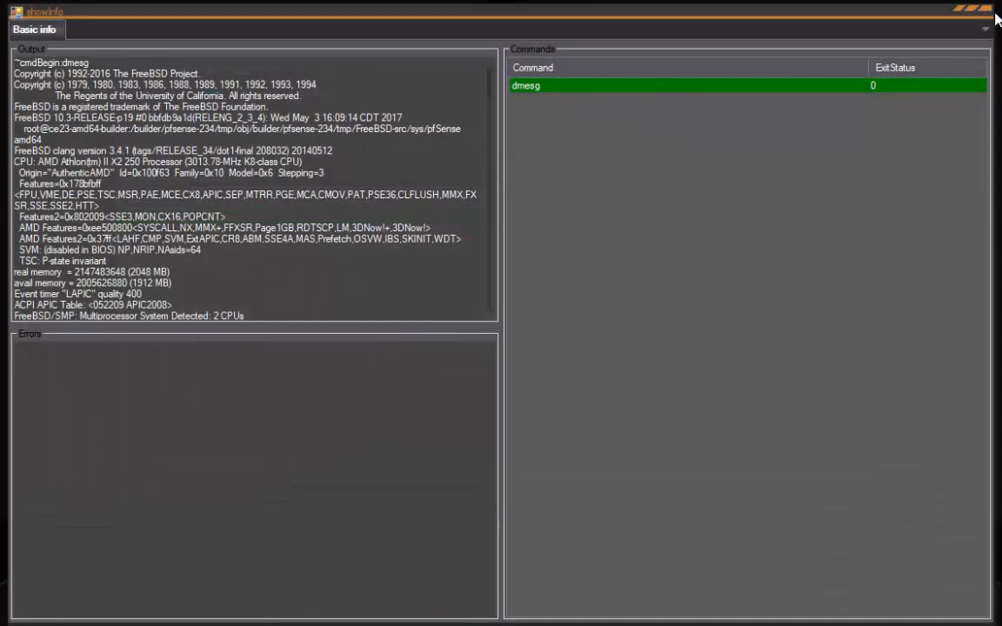
left_click(983, 7)
left_click(261, 306)
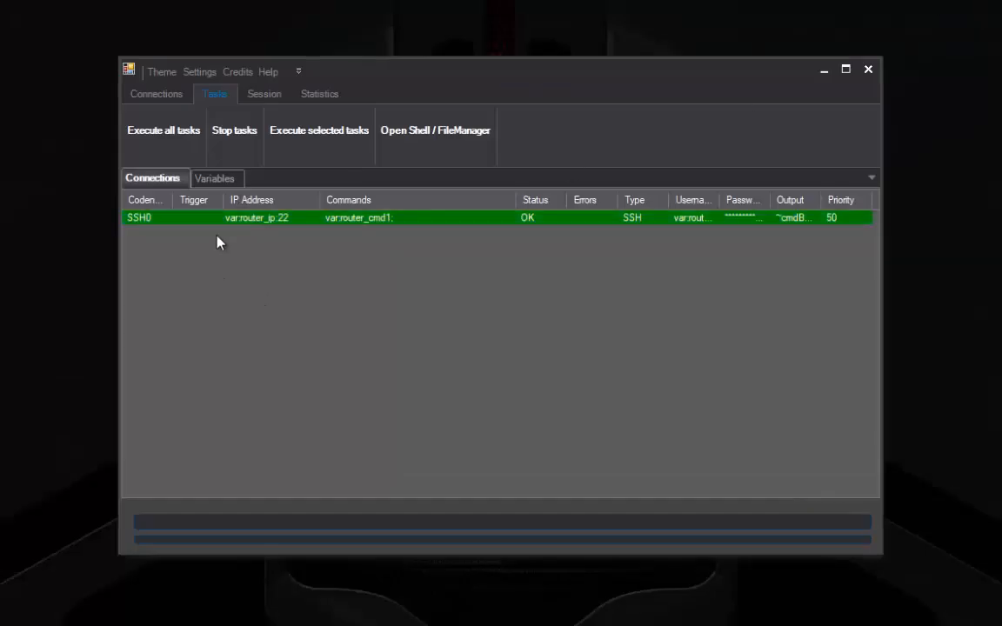
Step: Remove the router_cmd1 variable from the saved variables
left_click(208, 221)
right_click(209, 222)
left_click(217, 179)
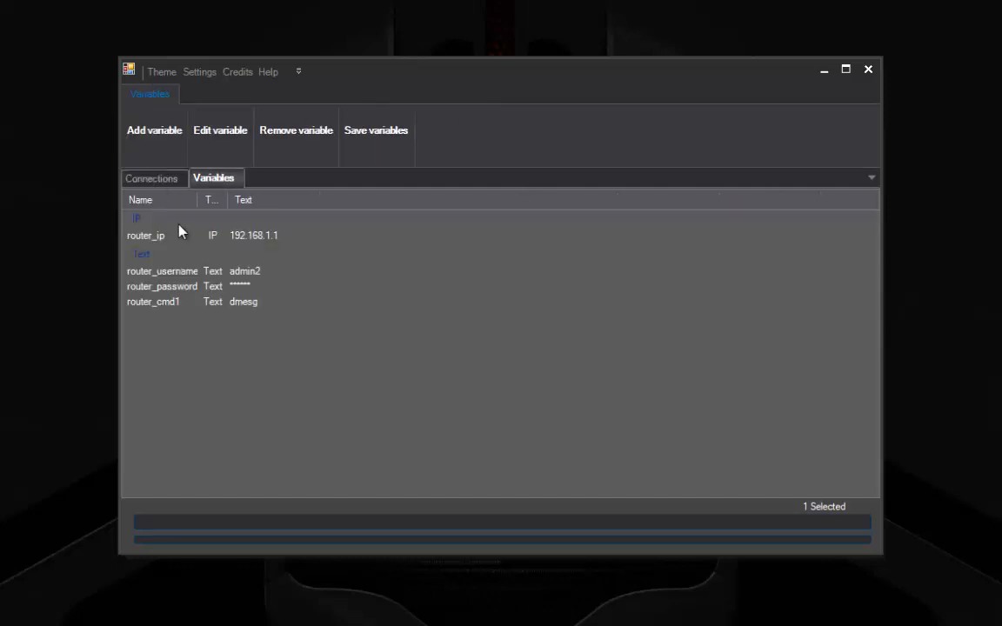
right_click(155, 311)
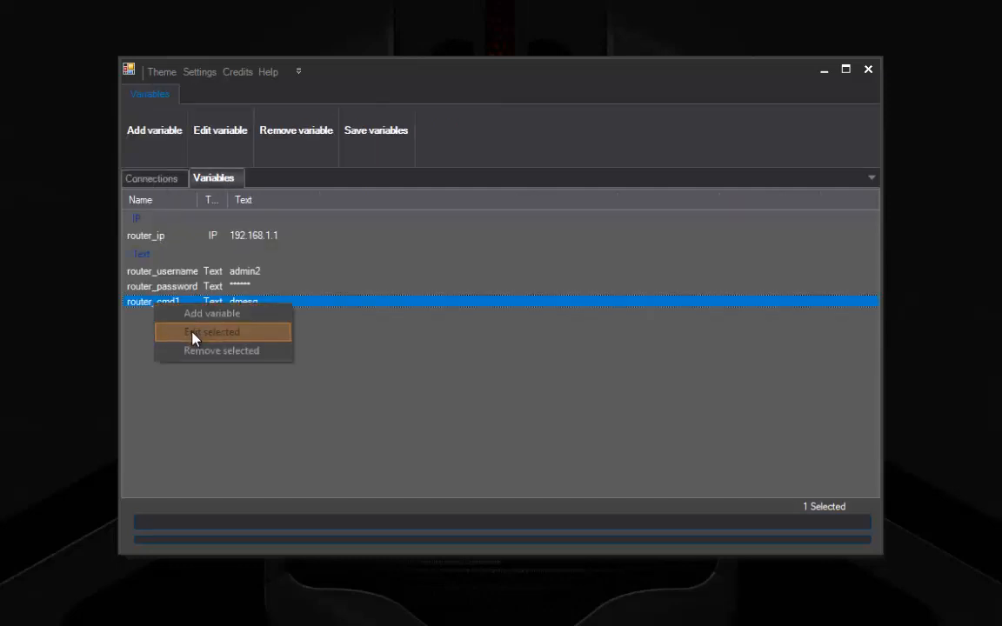
left_click(204, 352)
Step: Rerun all tasks and inspect the resulting variable-not-found error
left_click(150, 178)
left_click(204, 94)
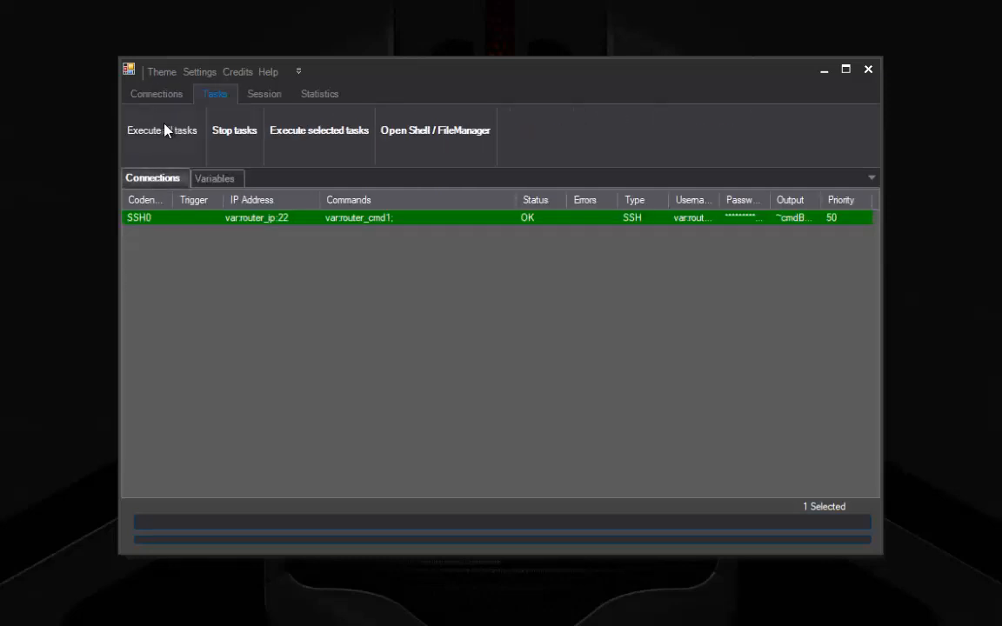
left_click(165, 131)
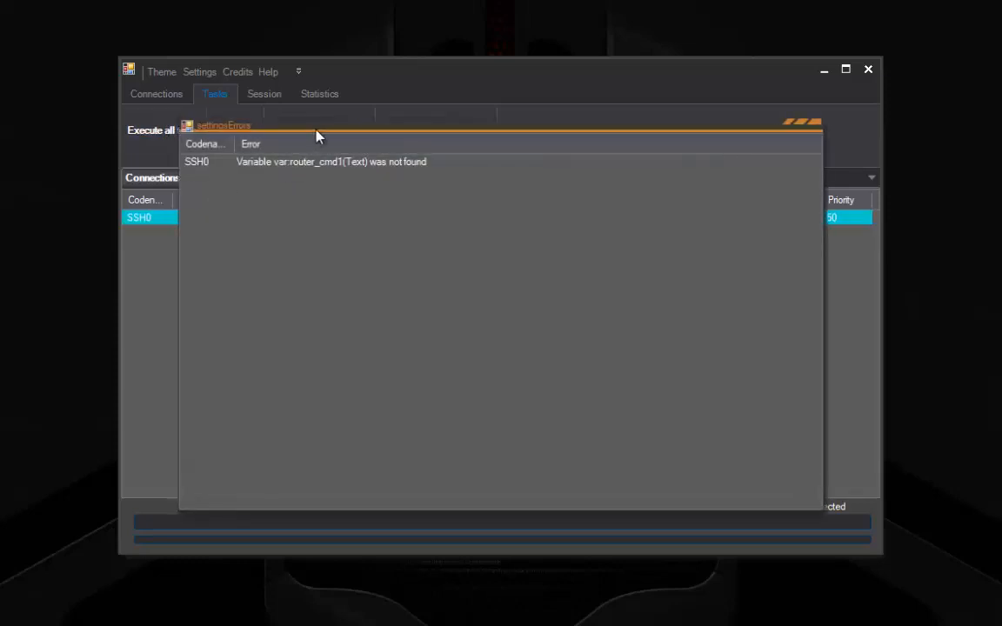
left_click_drag(417, 145, 423, 84)
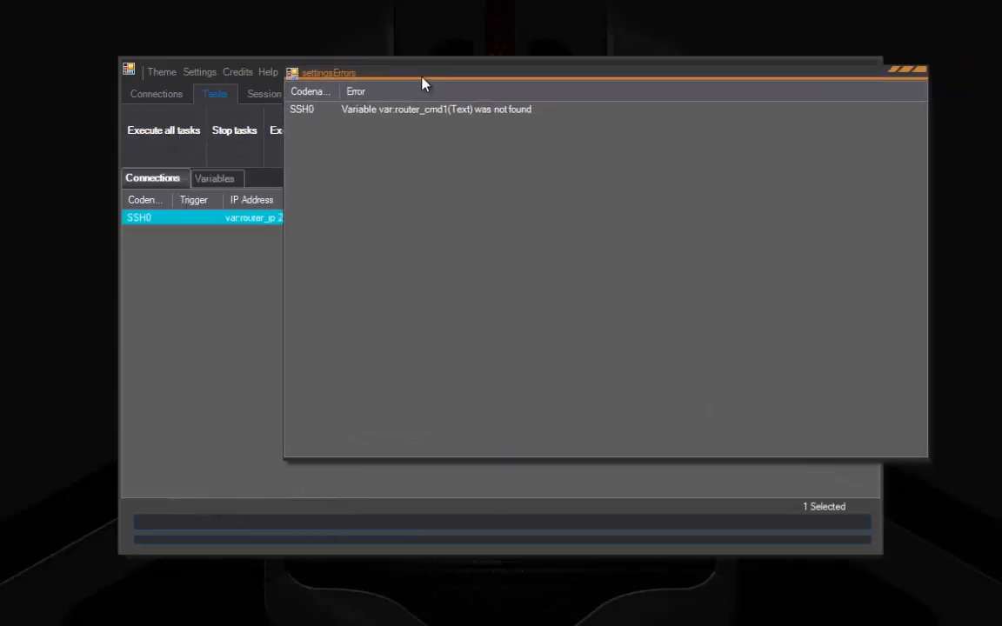
left_click(381, 110)
double_click(372, 113)
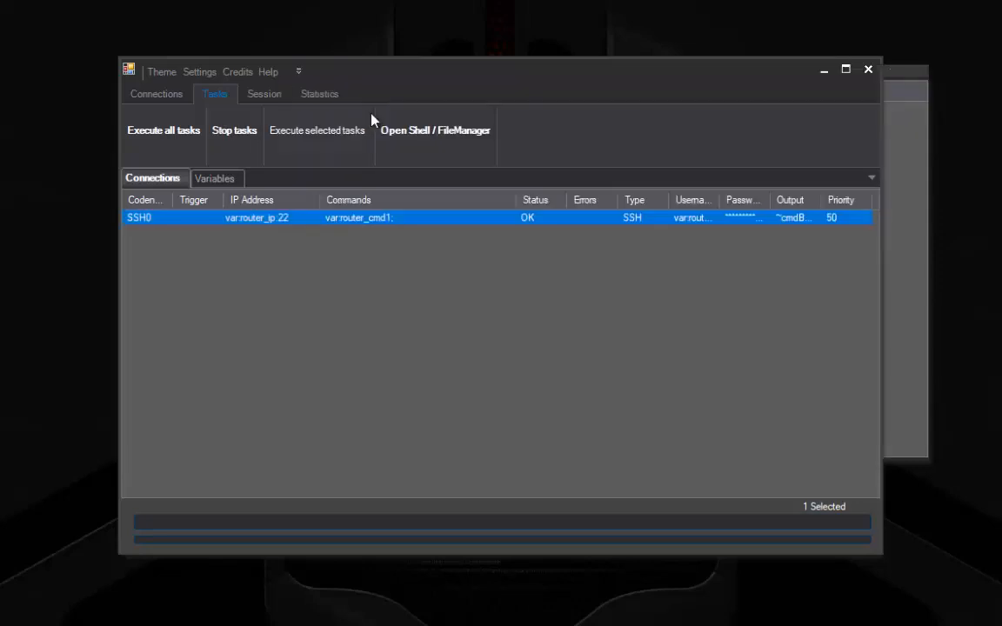
Step: Delete the var:router_cmd1 command from the SSH0 connection
right_click(253, 215)
left_click(329, 250)
left_click(452, 193)
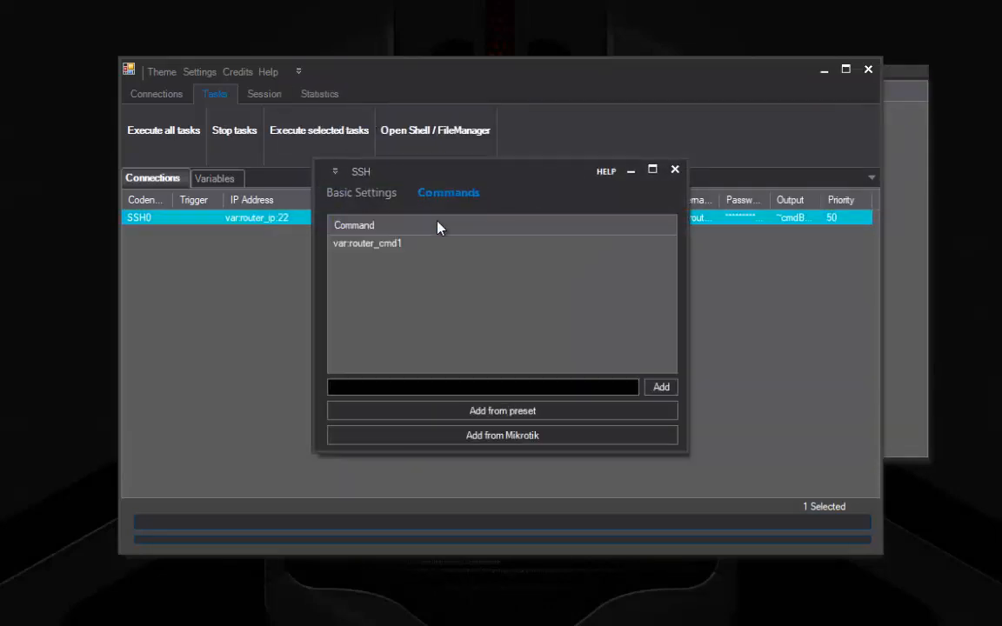
left_click(374, 243)
right_click(388, 243)
left_click(439, 268)
Step: Dismiss the Mikrotik import and save SSH0 with no commands
left_click(509, 437)
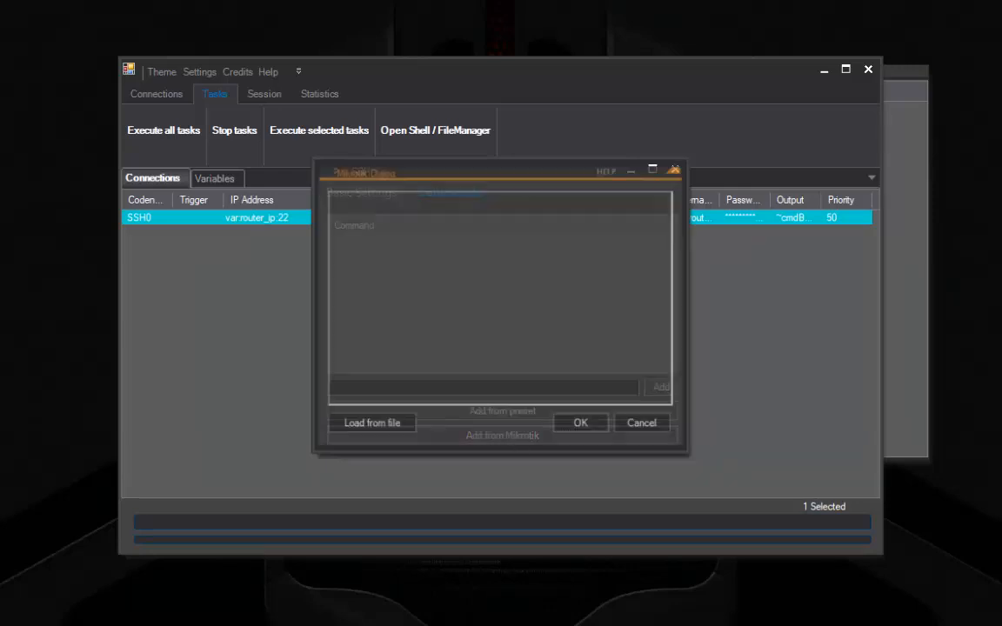
left_click(620, 430)
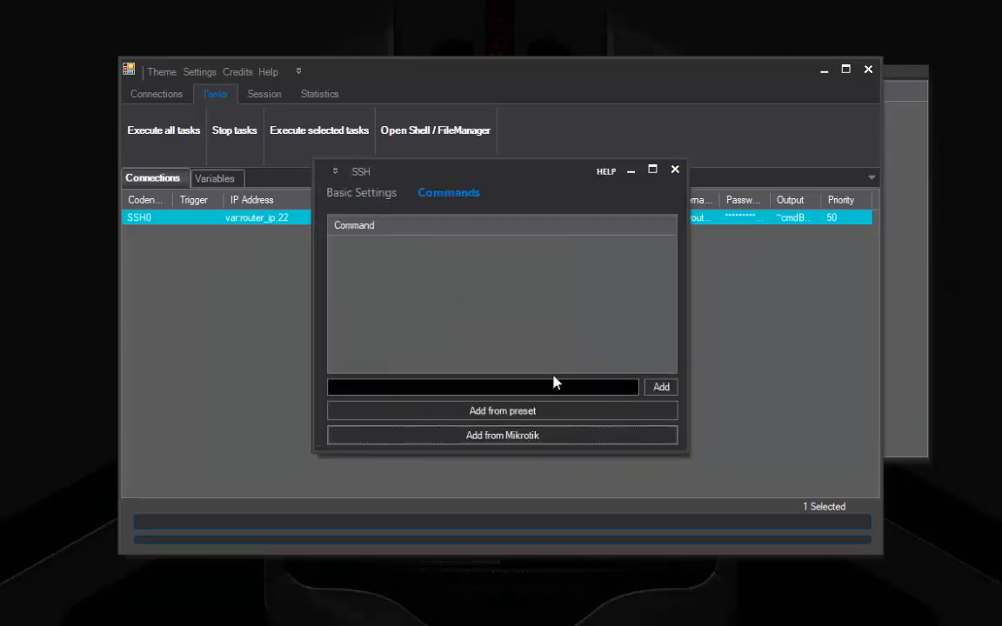
left_click(362, 192)
left_click(465, 436)
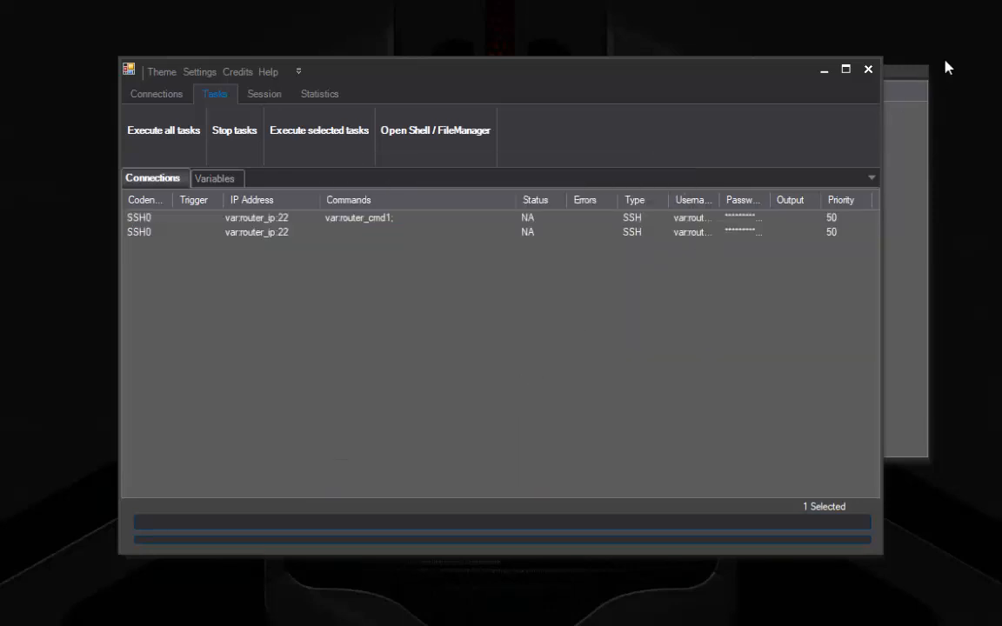
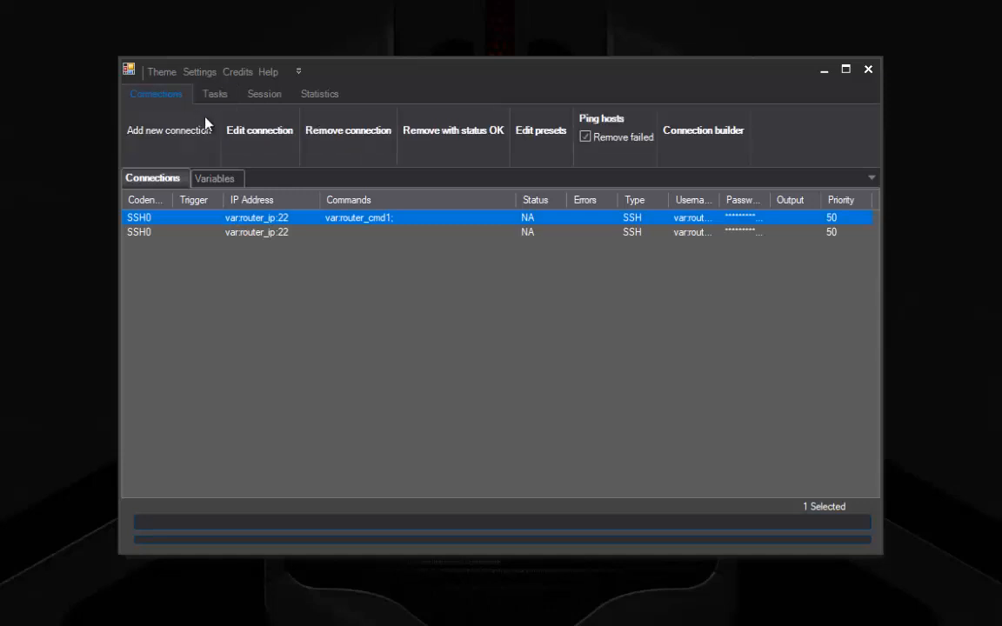
Step: Remove the var:router_cmd1 connection and open the SSH0 connection's settings for editing
left_click(328, 137)
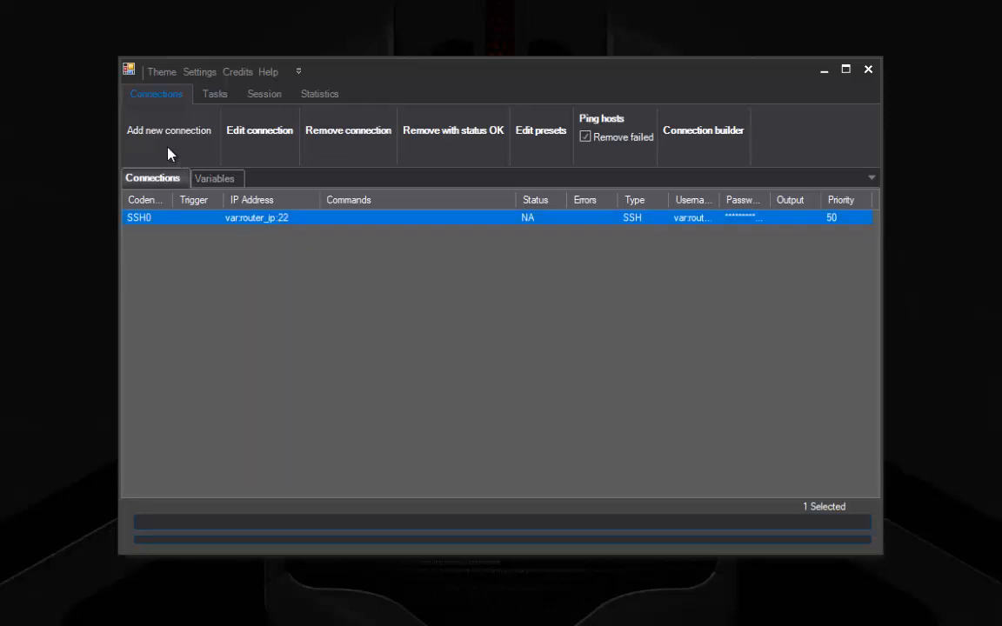
right_click(257, 231)
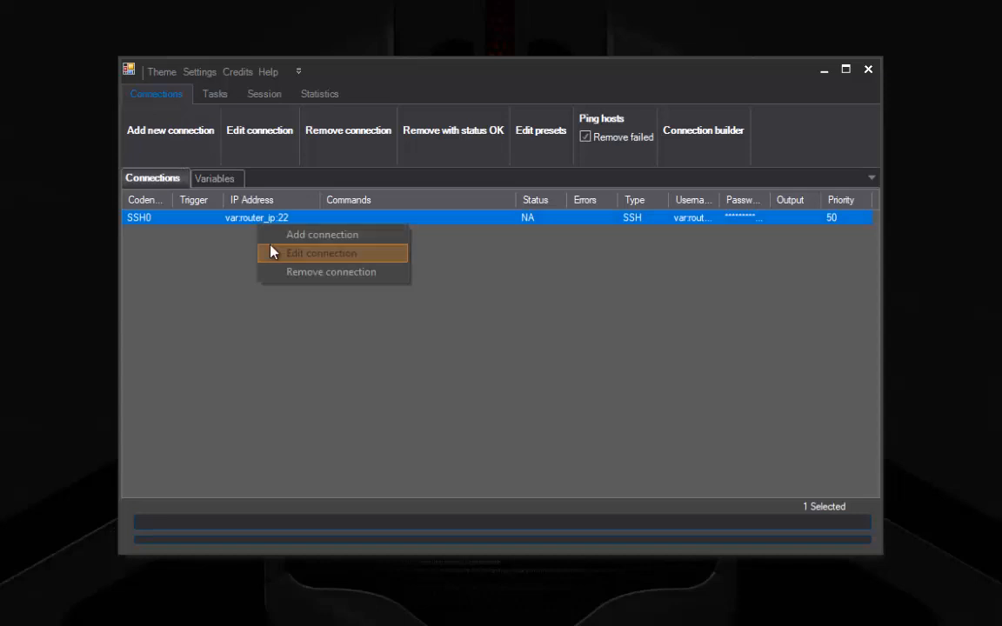
left_click(270, 253)
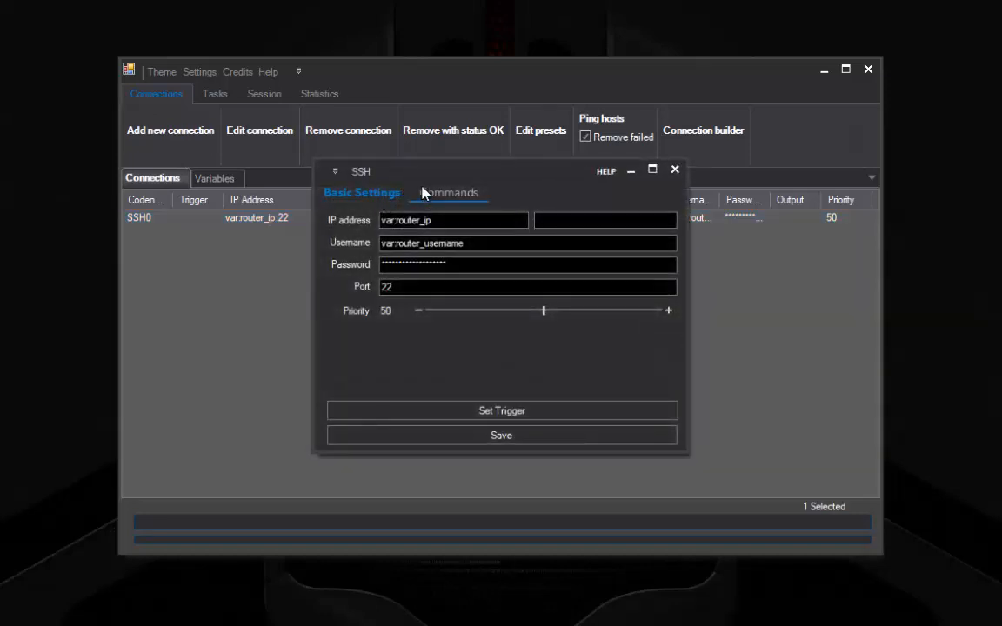
Step: Add the commands ls221 and dmesg to SSH0's command list
left_click(423, 192)
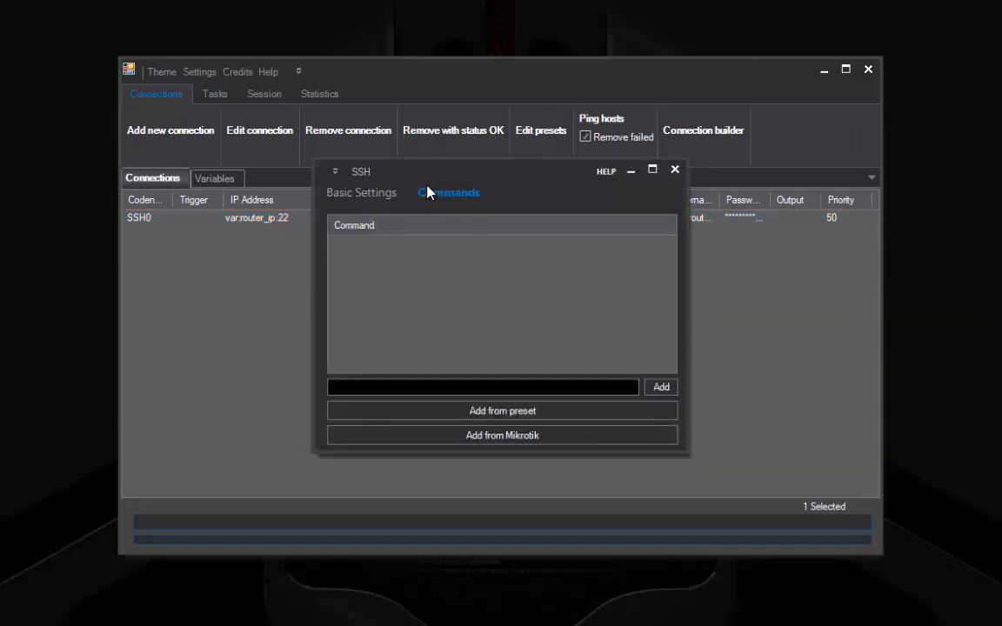
left_click(435, 387)
type("ls221")
key("Return")
type("dmesg")
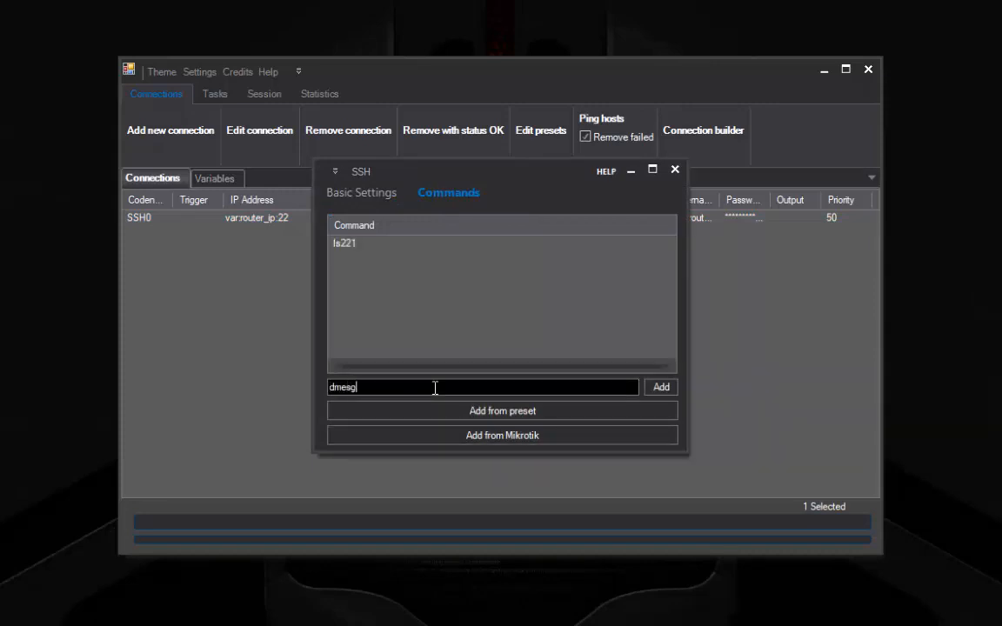
key("Return")
Step: Toggle a break on the ls221 command to mark it broken
right_click(341, 244)
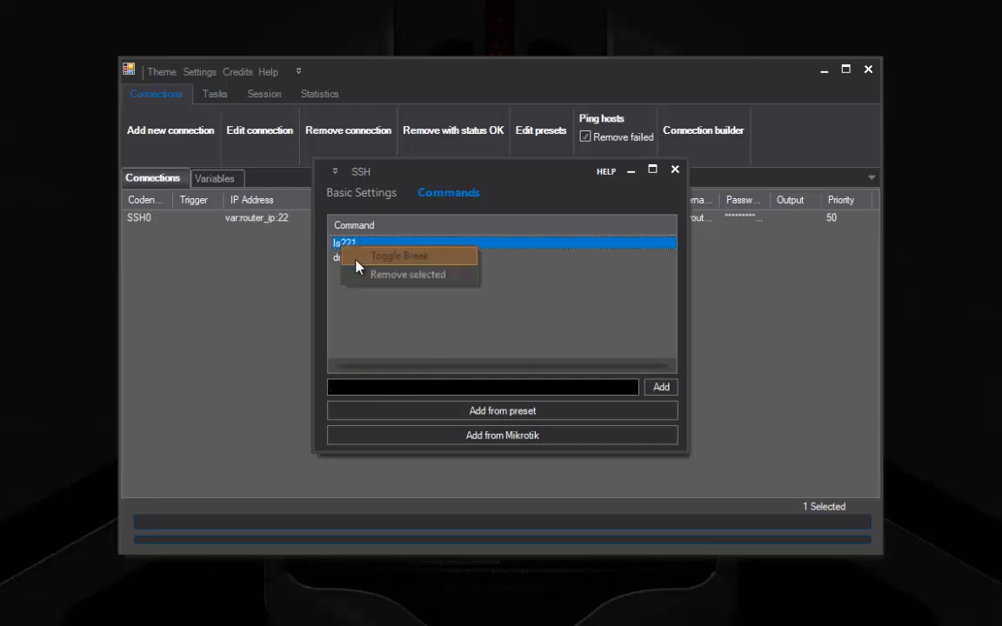
left_click(383, 257)
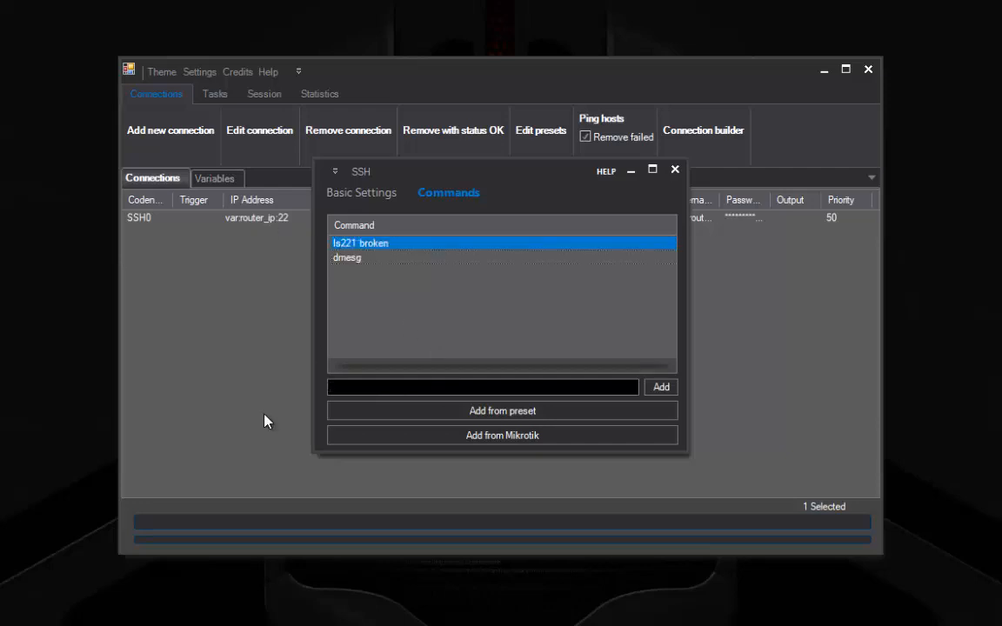
right_click(367, 247)
left_click(392, 343)
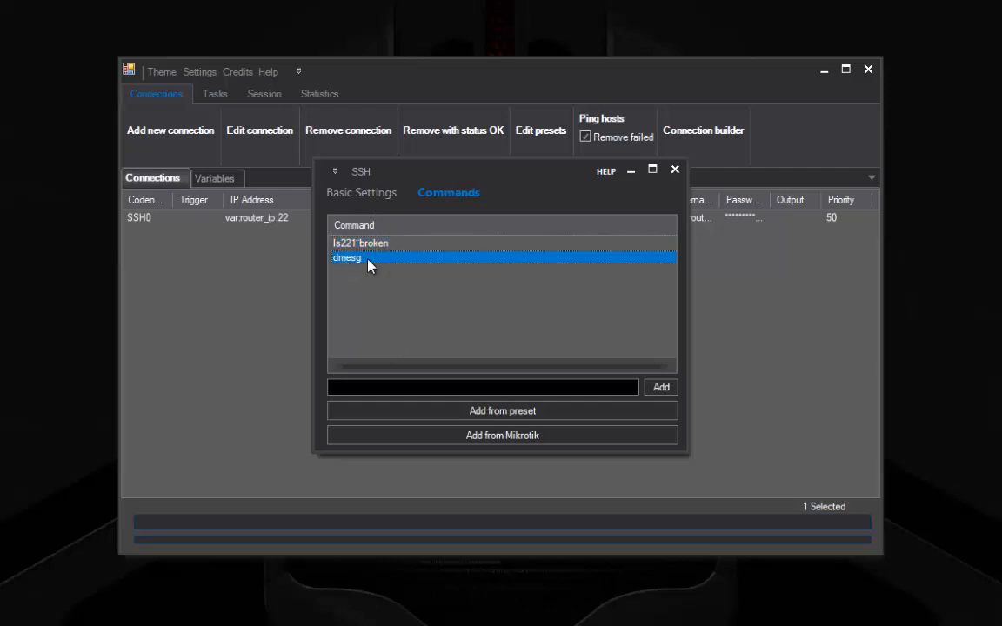
Step: Save the SSH0 connection and execute all tasks
left_click(348, 193)
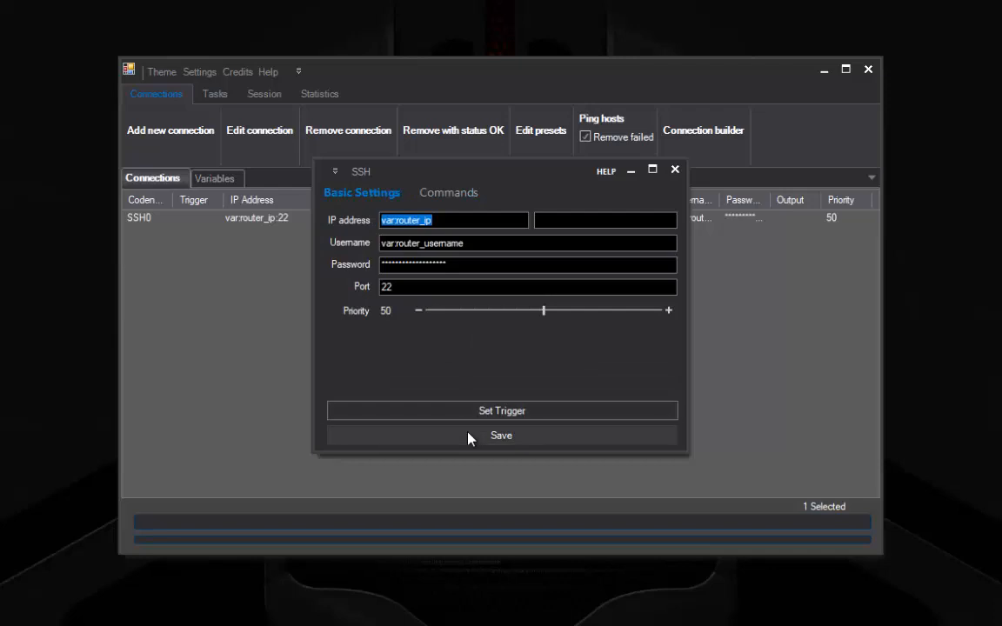
left_click(468, 438)
left_click(231, 95)
left_click(187, 130)
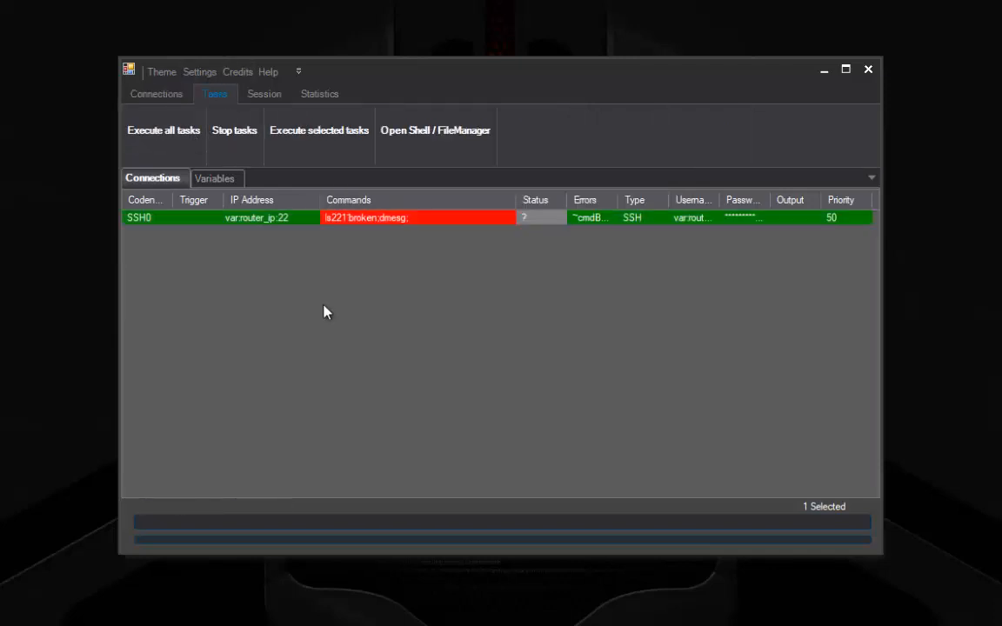
Step: Open the detailed results window for the SSH0 run
left_click(334, 220)
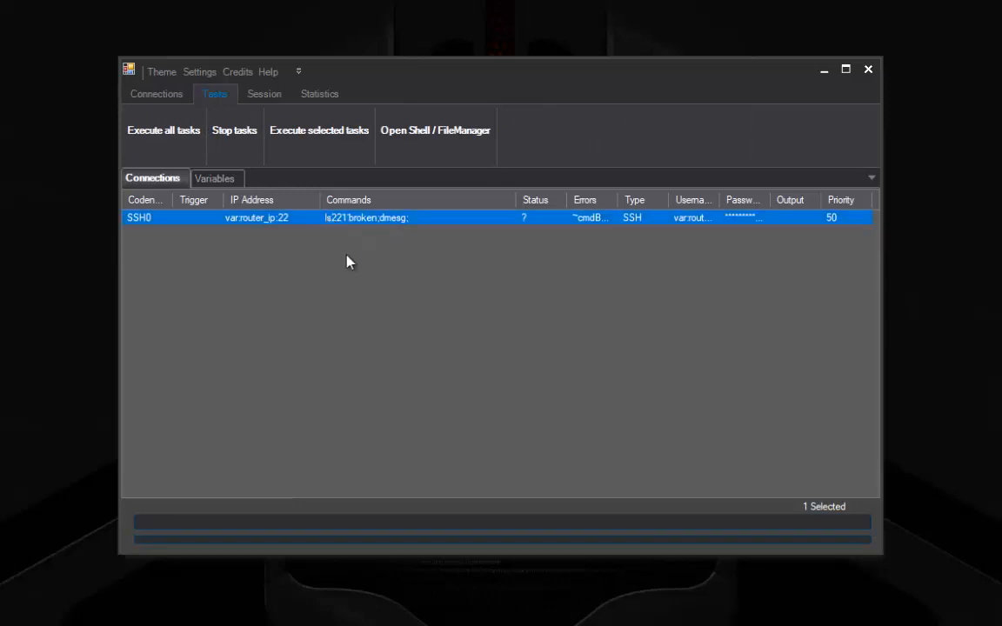
left_click(346, 256)
left_click(345, 217)
double_click(346, 220)
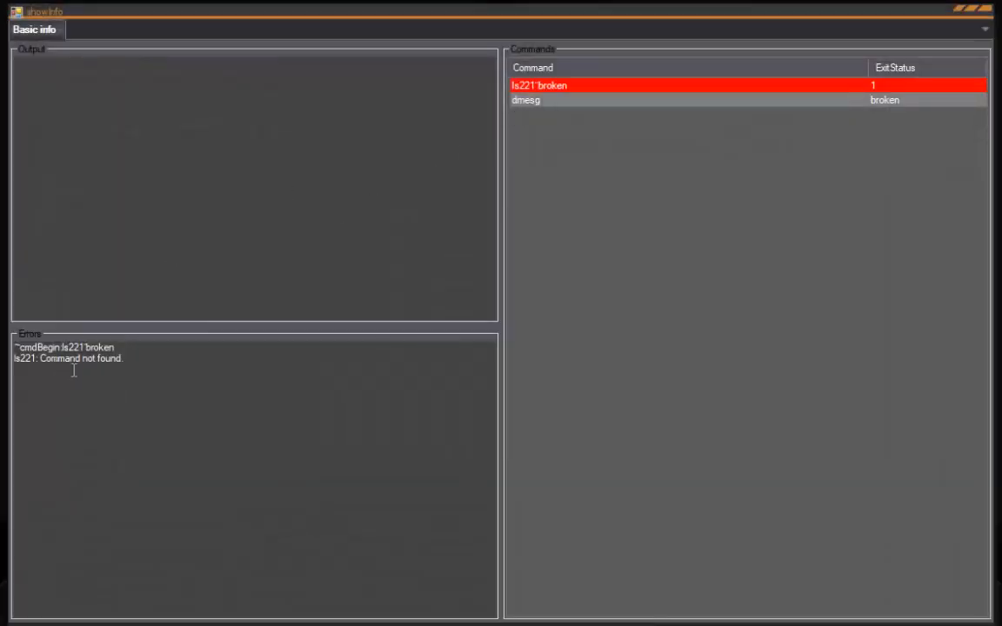
Step: Inspect the 'ls221: Command not found.' error, ls221's exit status 1, and dmesg's broken status
left_click_drag(155, 359, 9, 335)
left_click(97, 384)
left_click_drag(115, 348, 10, 348)
left_click_drag(148, 364, 11, 343)
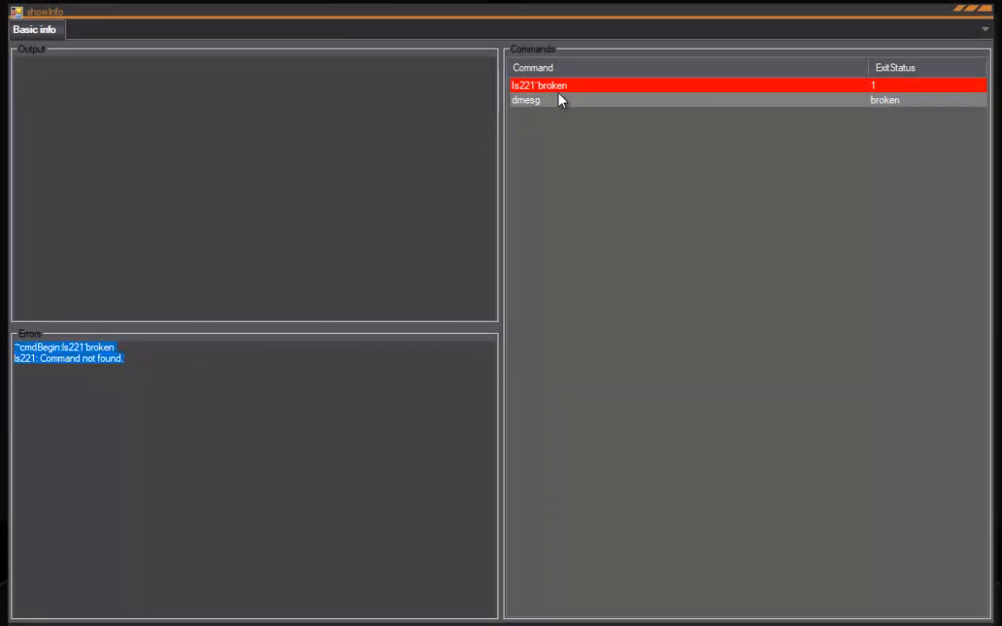
left_click(663, 87)
left_click(896, 101)
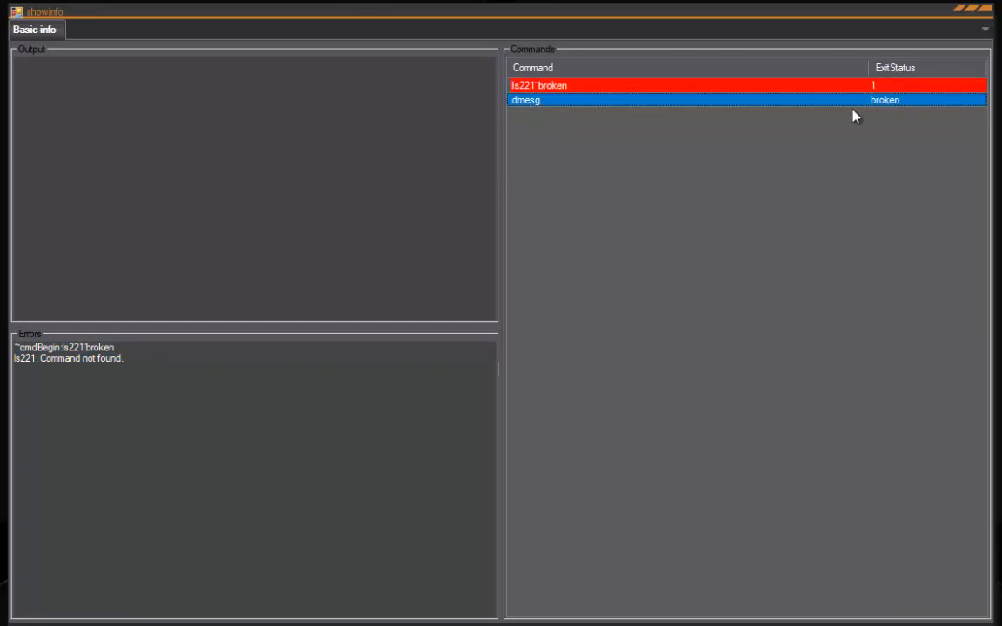
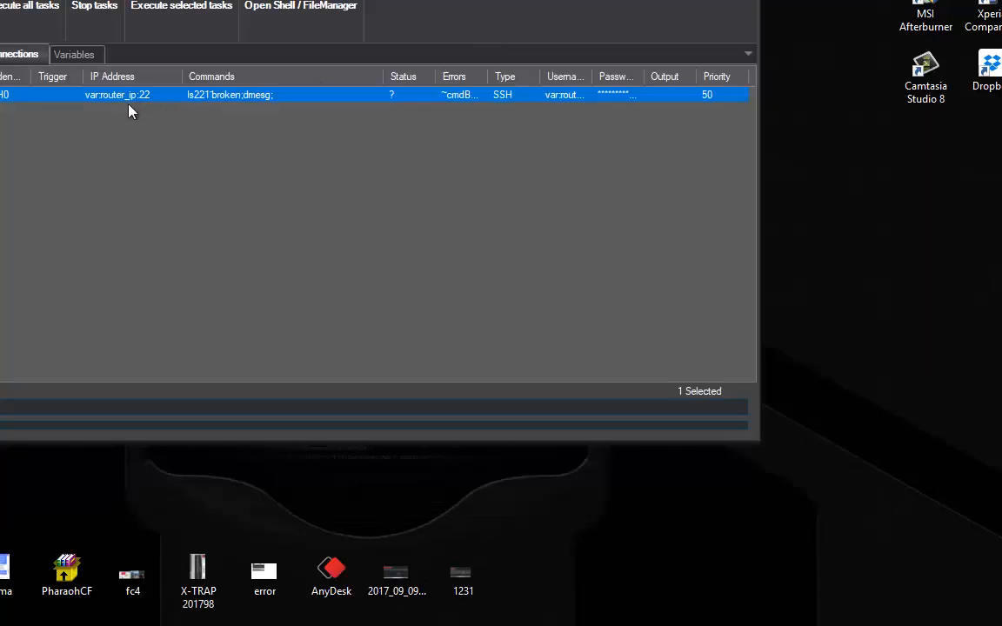
Step: Remove the broken ls221 command from SSH0, leaving only dmesg, and save the connection
right_click(120, 100)
left_click(164, 128)
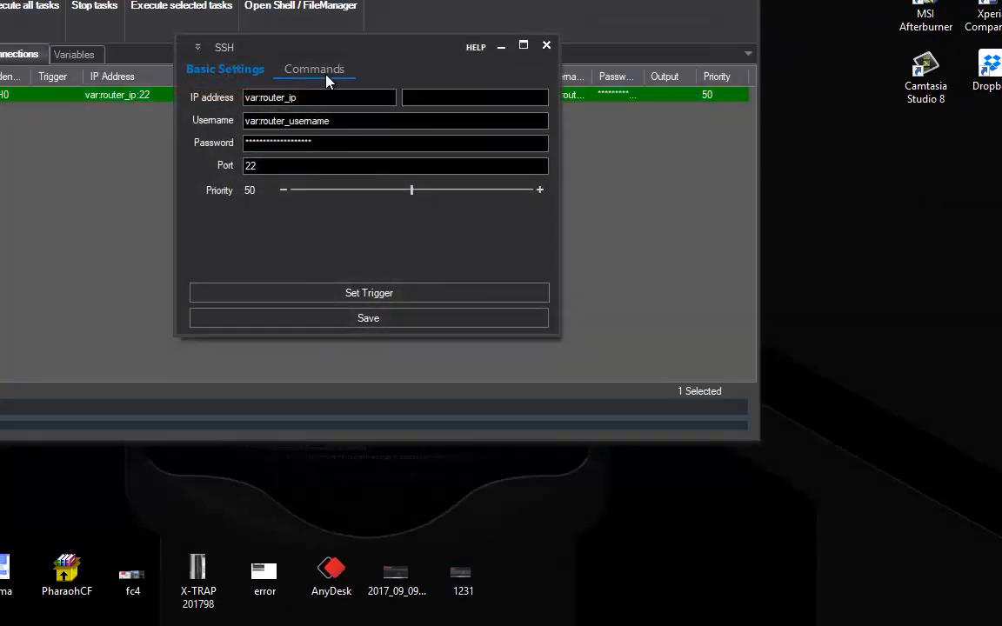
left_click(326, 75)
left_click_drag(335, 41, 473, 172)
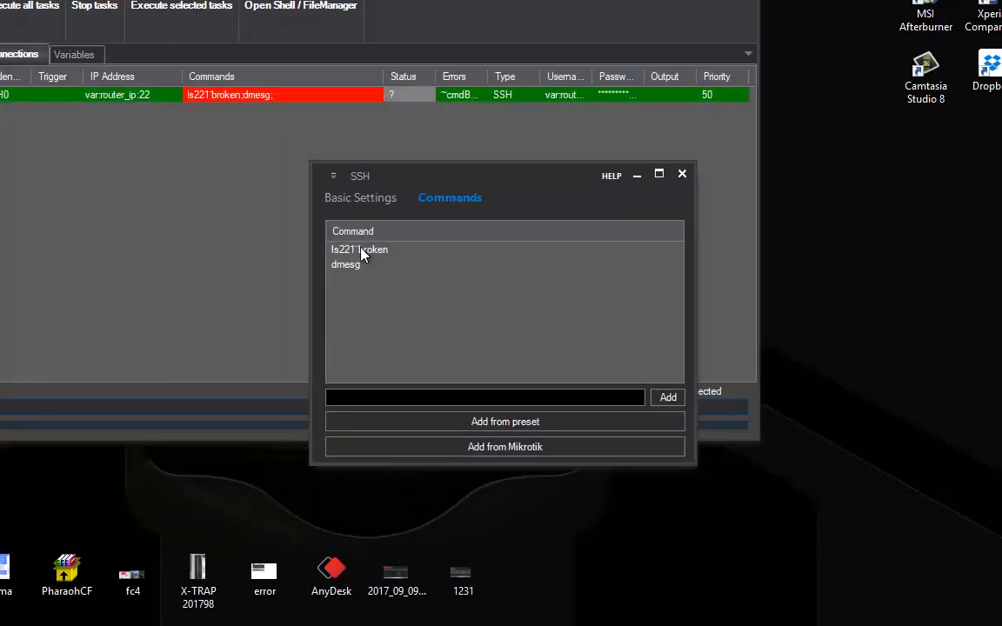
right_click(374, 253)
left_click(436, 281)
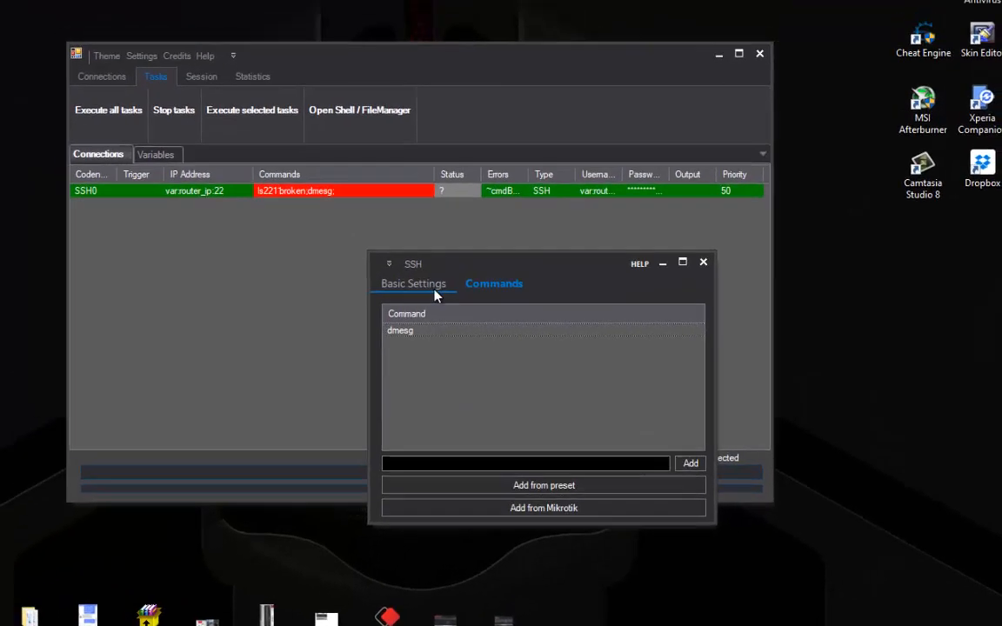
left_click(437, 296)
left_click(543, 509)
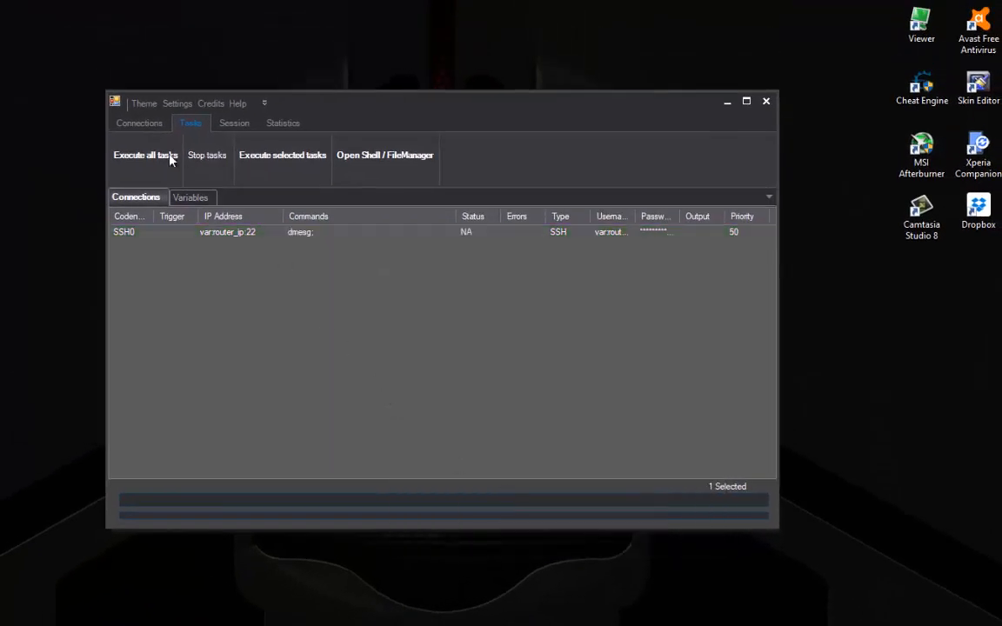
Step: Rerun all tasks and check the SSH0 output now shows status OK
left_click(172, 159)
double_click(228, 234)
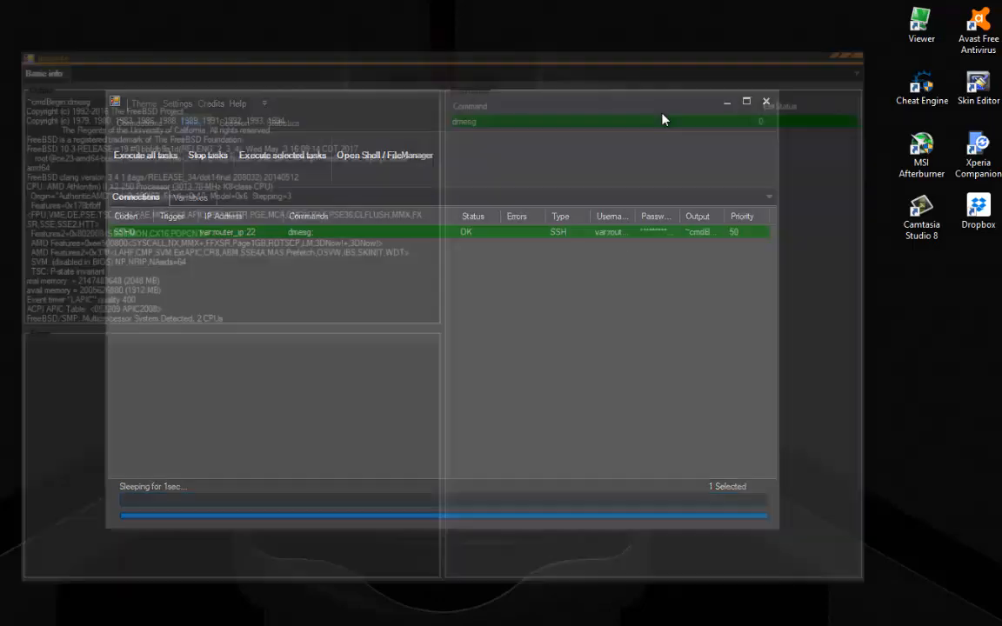
left_click(873, 49)
right_click(171, 239)
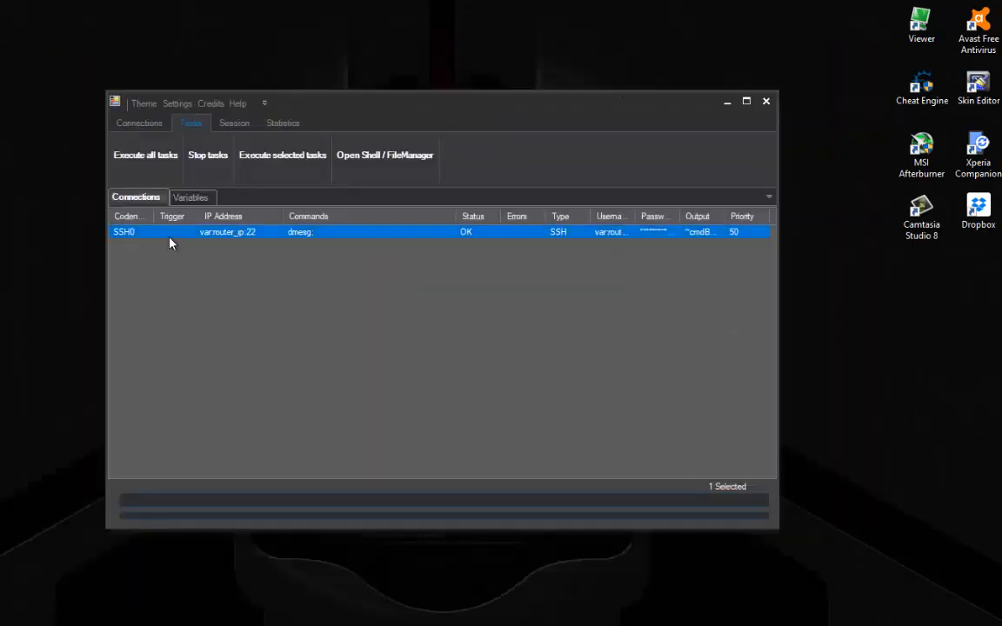
Step: Add the ls command after dmesg in SSH0's command list and save the connection
left_click(199, 263)
left_click(396, 210)
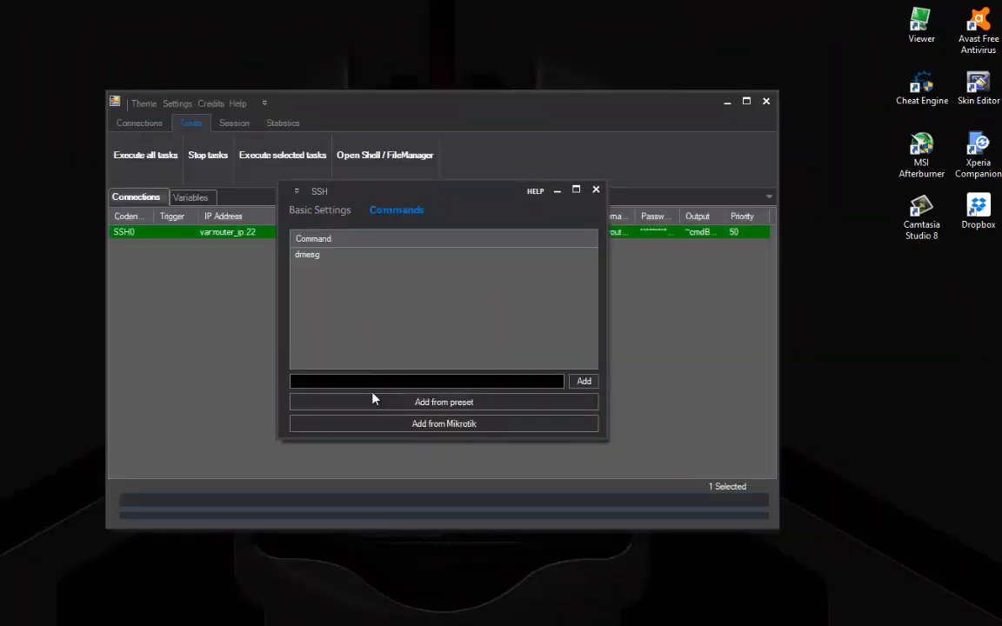
left_click(373, 380)
type("ls")
key("Return")
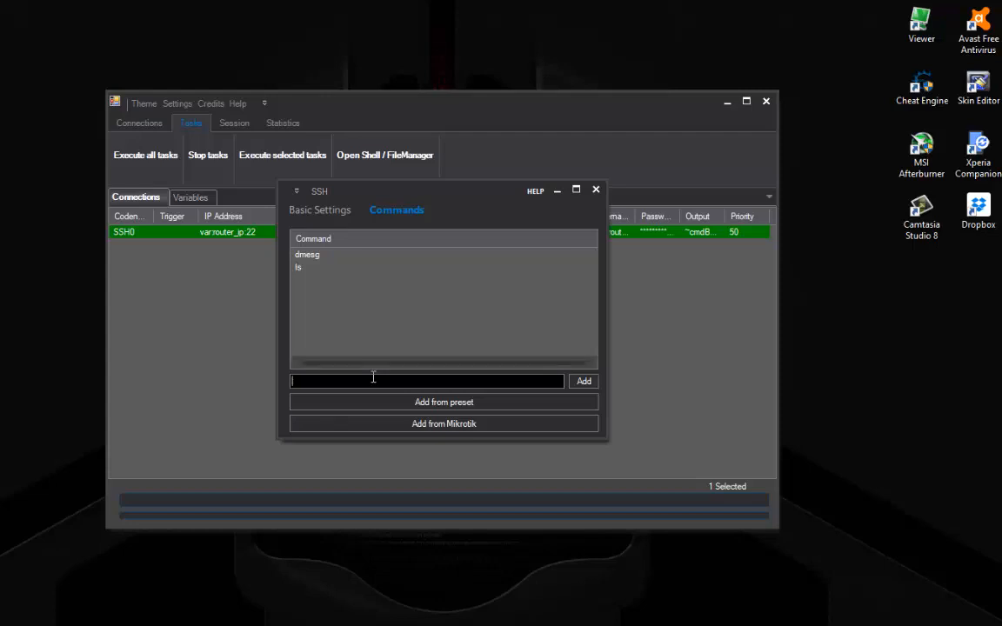
left_click(304, 210)
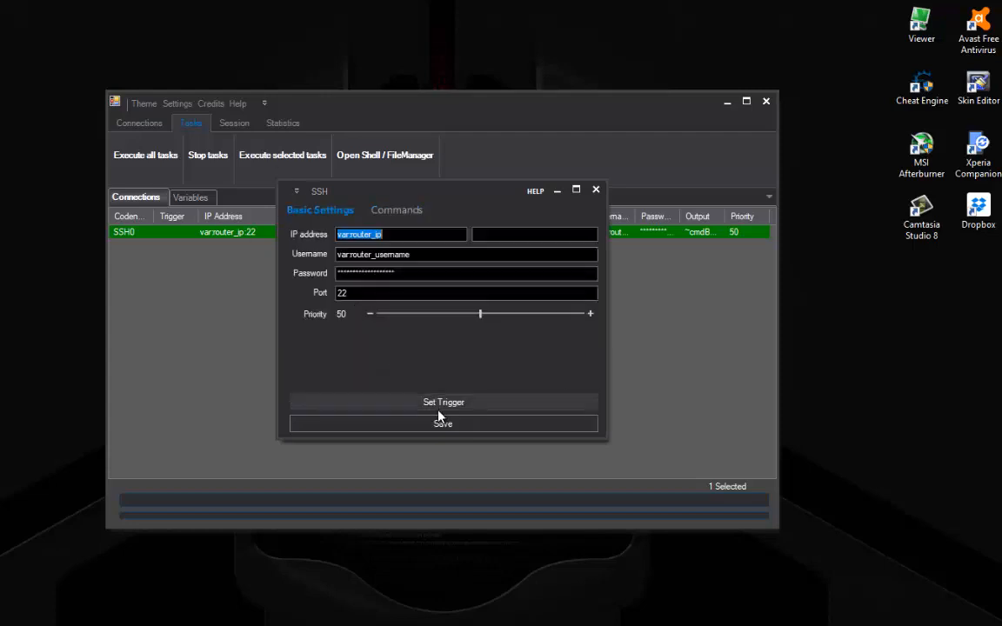
left_click(440, 419)
Step: Execute all tasks again and review the output showing dmesg and ls exiting with status 0
left_click(181, 158)
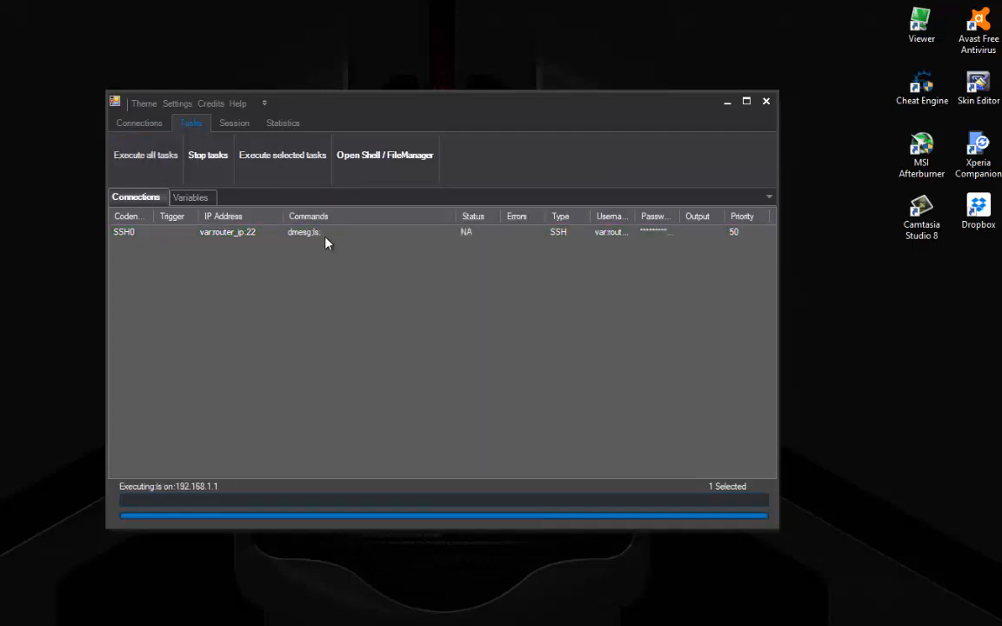
double_click(323, 233)
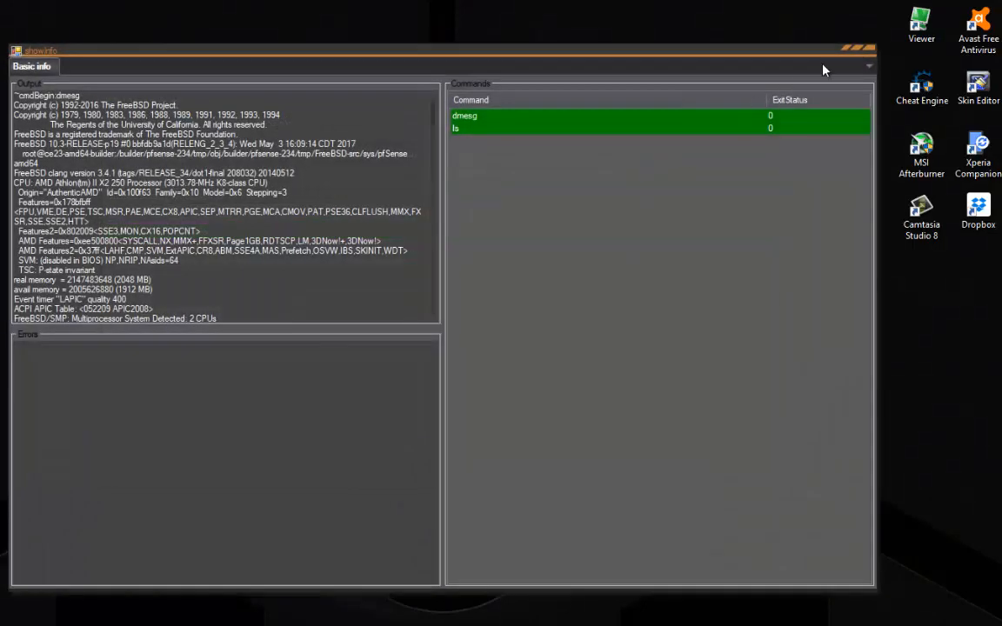
left_click(868, 48)
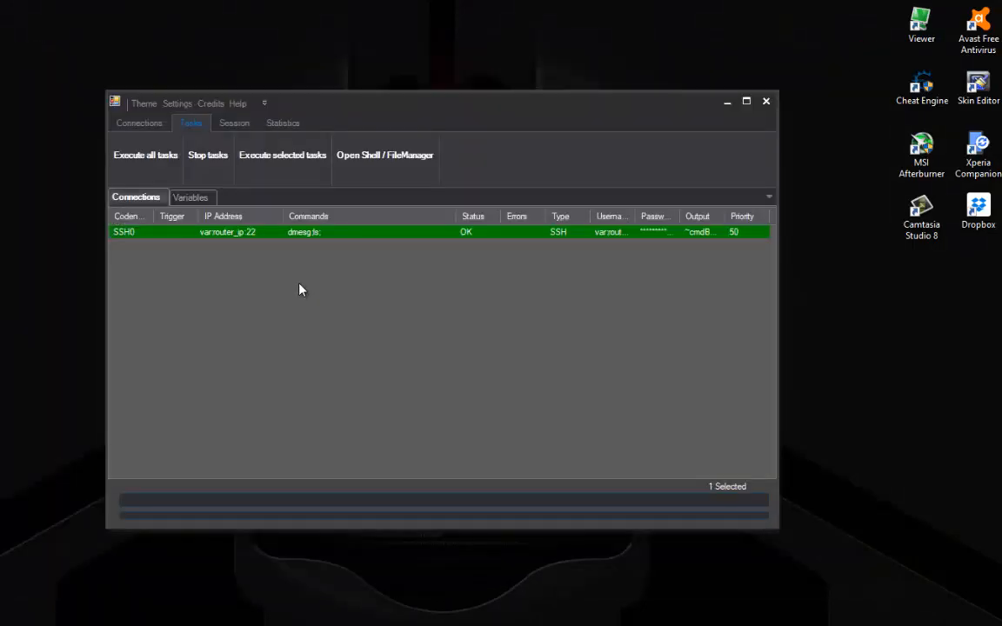
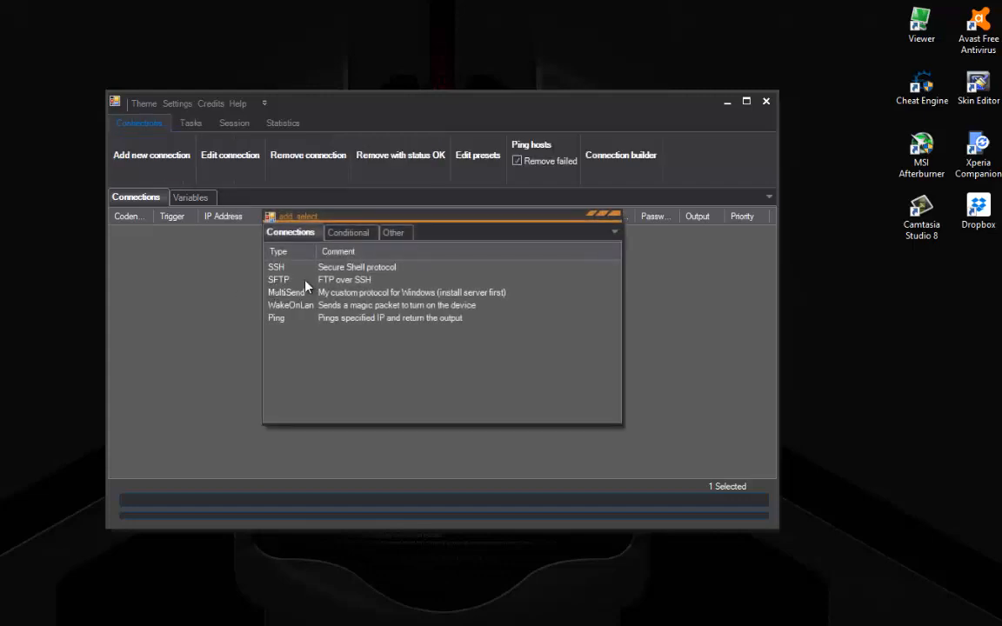
Step: Read the SFTP and Ping connection type descriptions, then view the conditional entry types
left_click(359, 280)
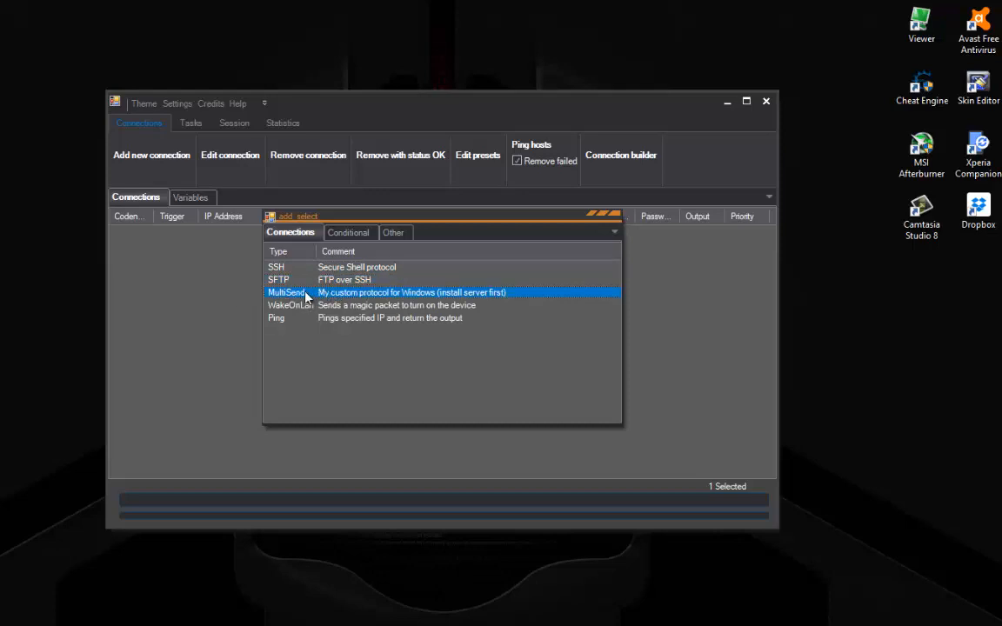
left_click(339, 320)
left_click(341, 233)
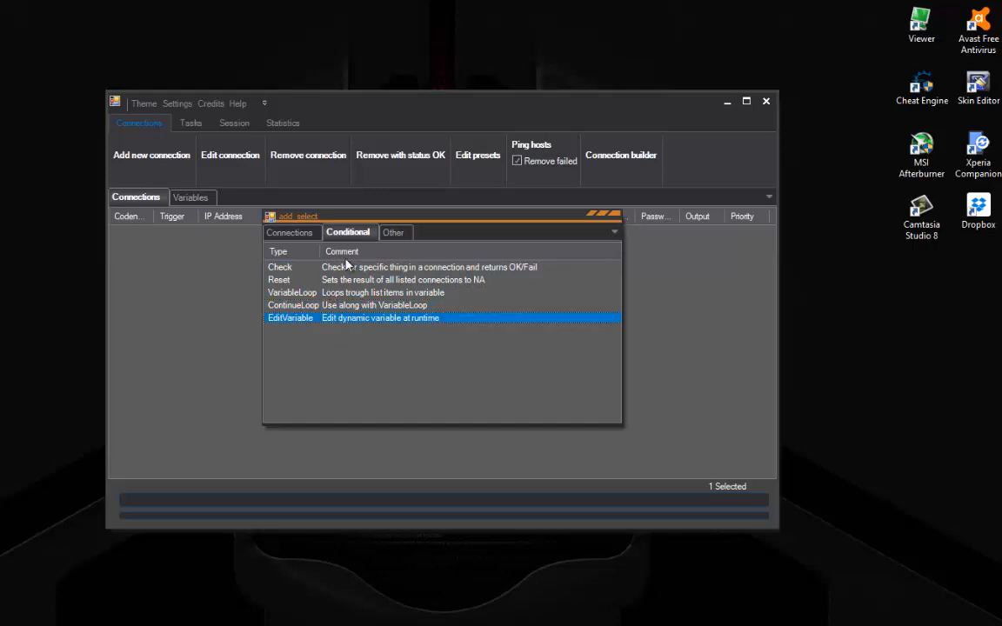
Step: Show the Other entry types and select Timer instead of Dialog
left_click(393, 233)
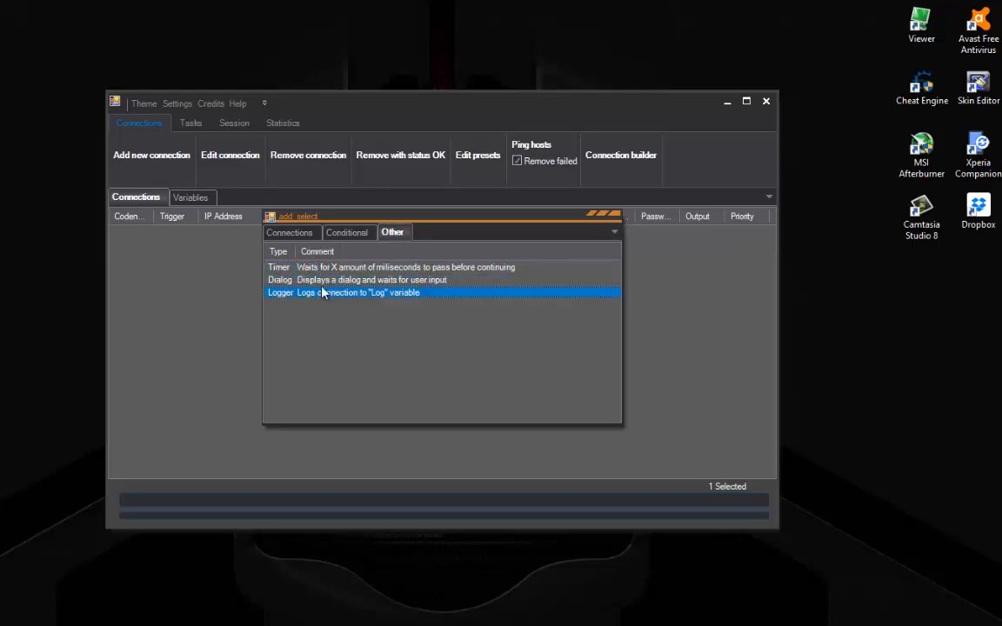
left_click(319, 279)
left_click(310, 279)
left_click(309, 269)
Step: Open a new Timer entry's settings and enter 10 seconds to add to its interval
double_click(309, 269)
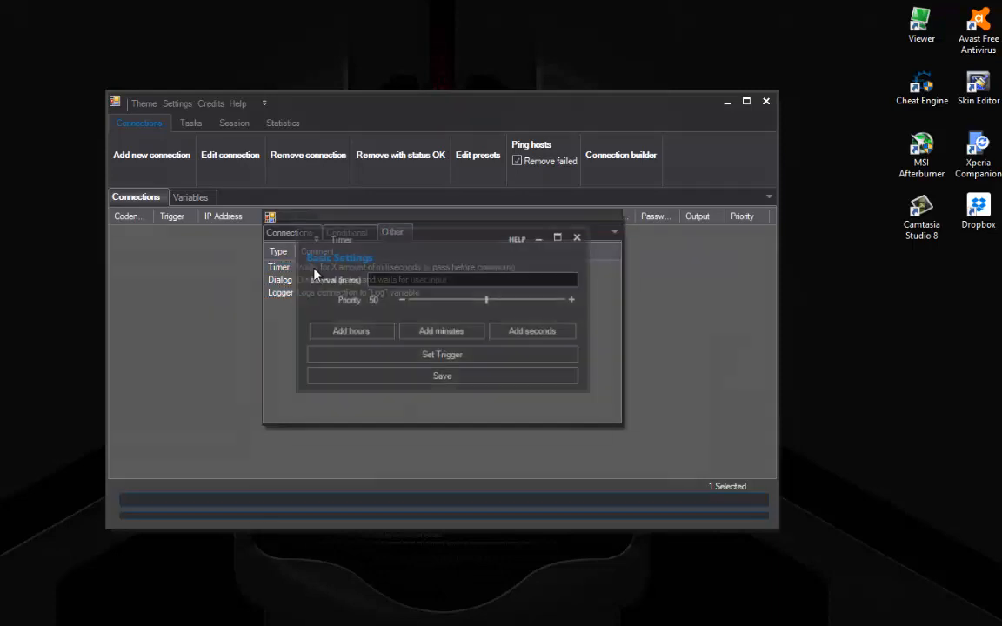
left_click(513, 334)
type("10")
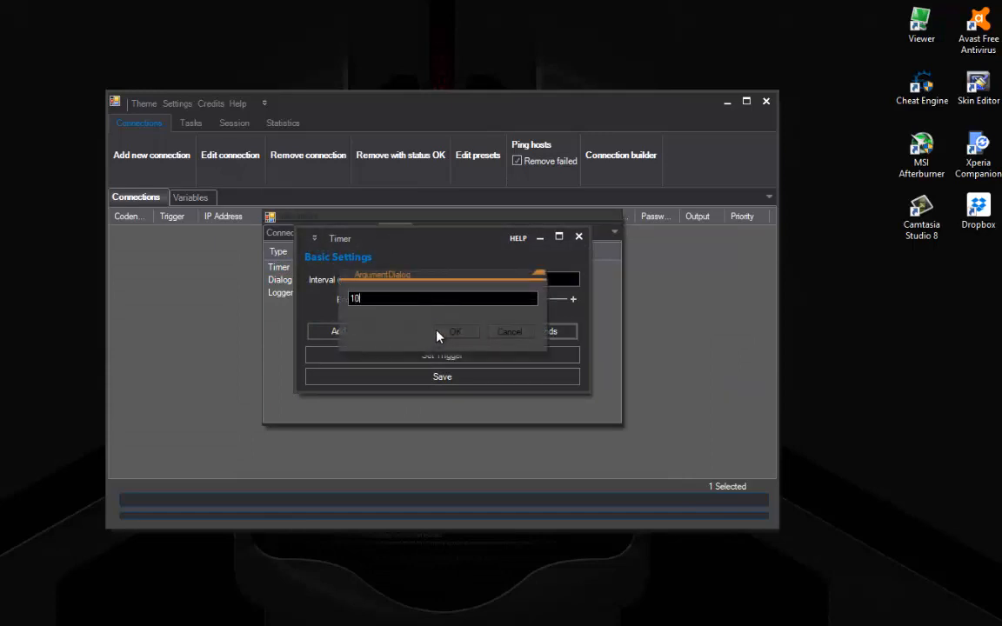
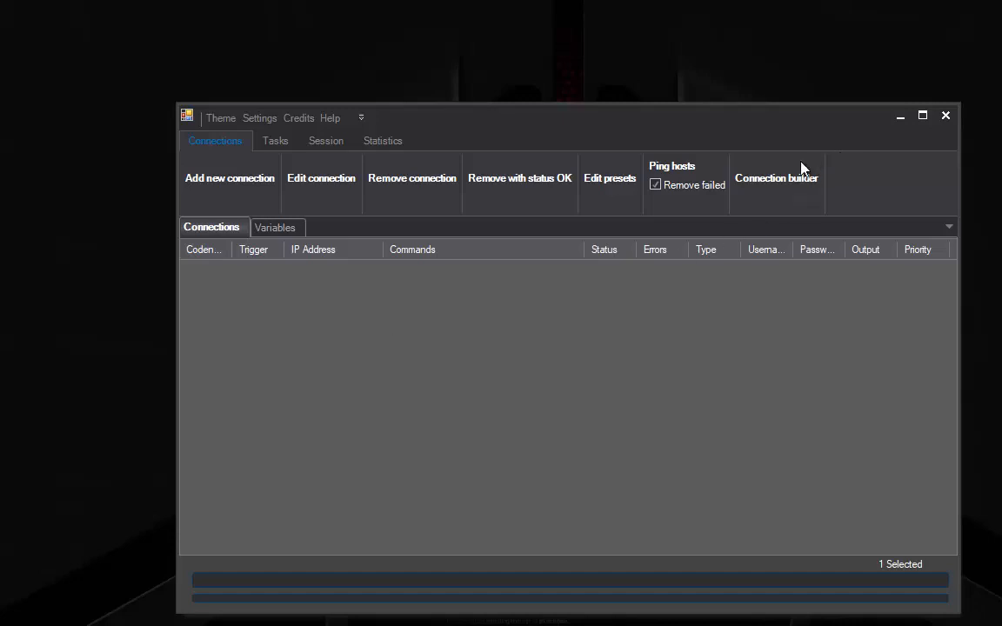
Step: Create Timer0 with a 1000 ms interval in the Connection builder and expand its outcome branches
left_click(773, 181)
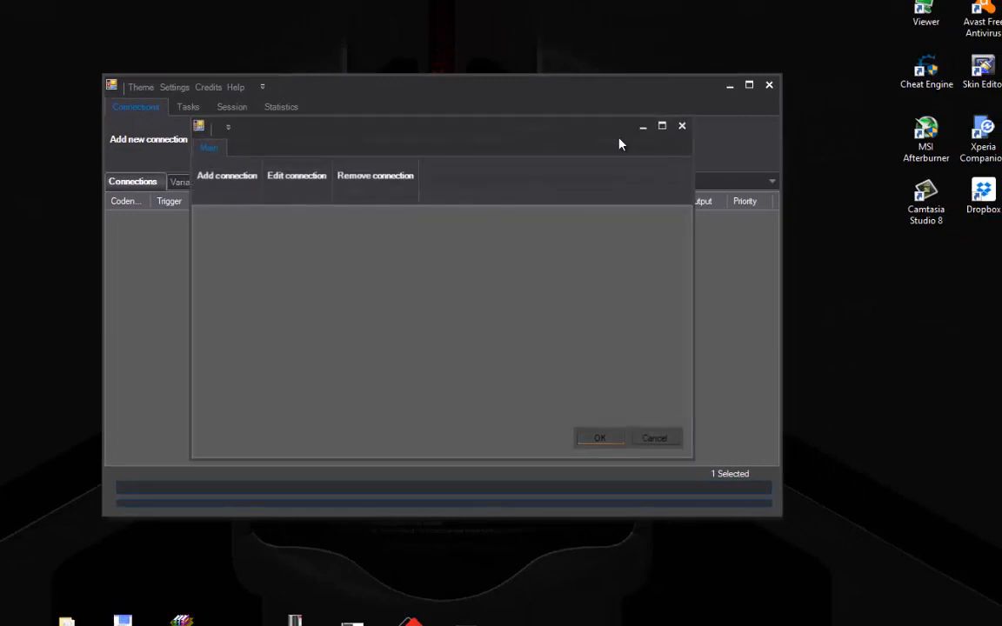
left_click_drag(620, 143, 641, 86)
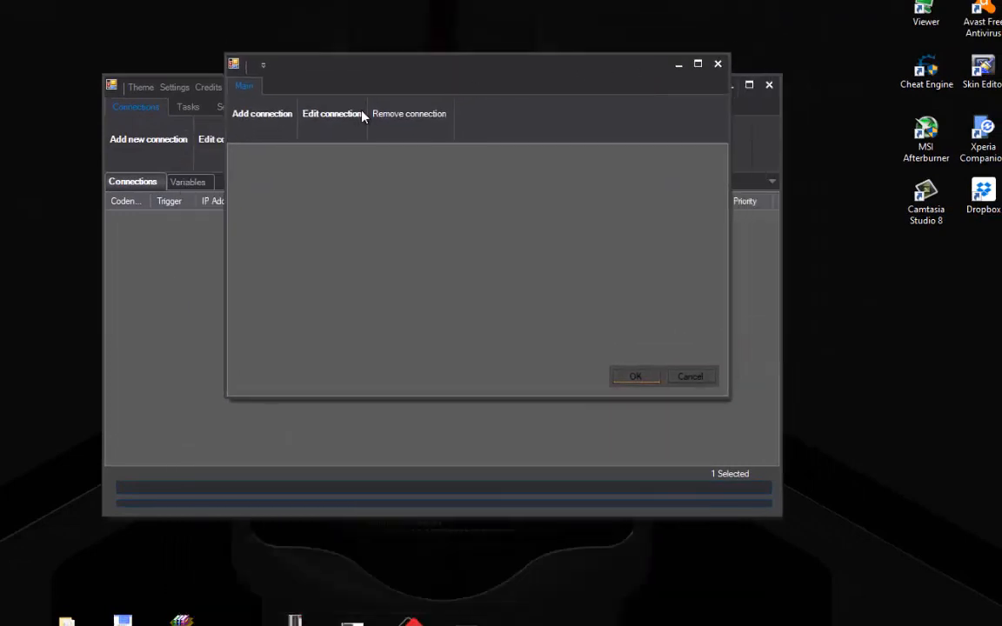
left_click(283, 127)
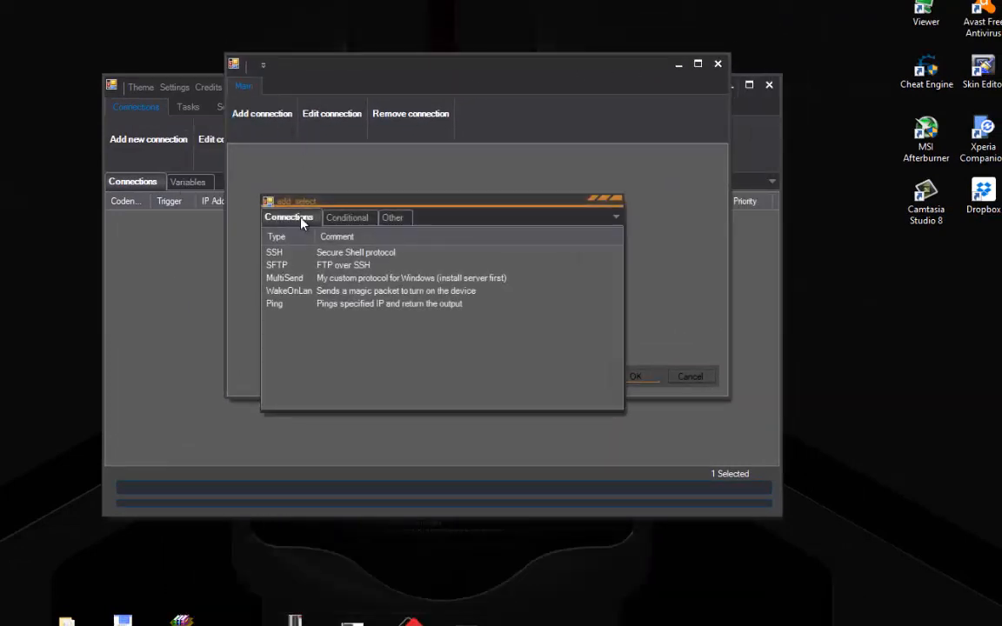
left_click(392, 217)
double_click(387, 254)
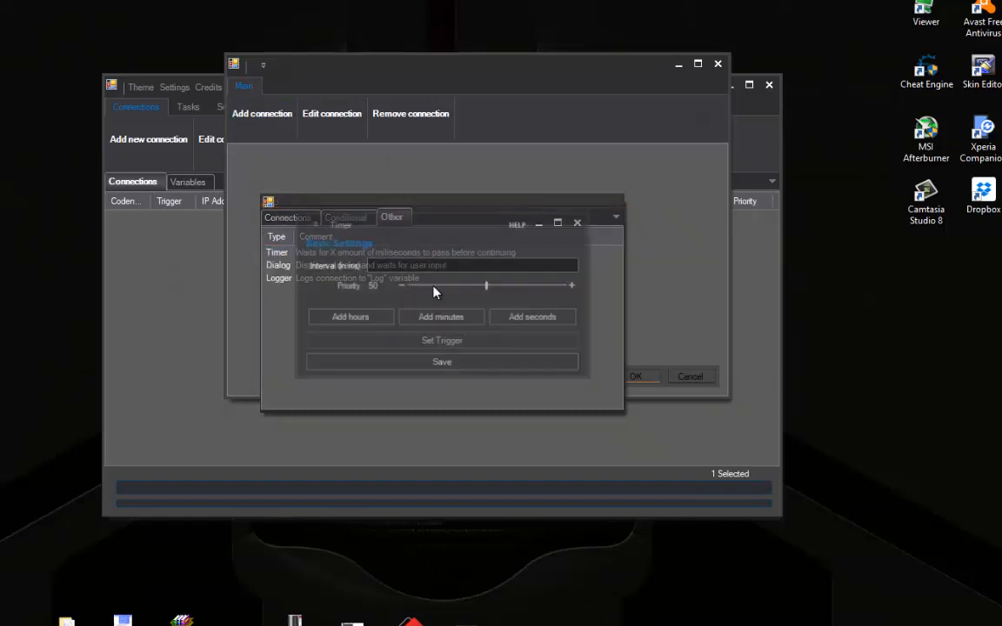
type("1000")
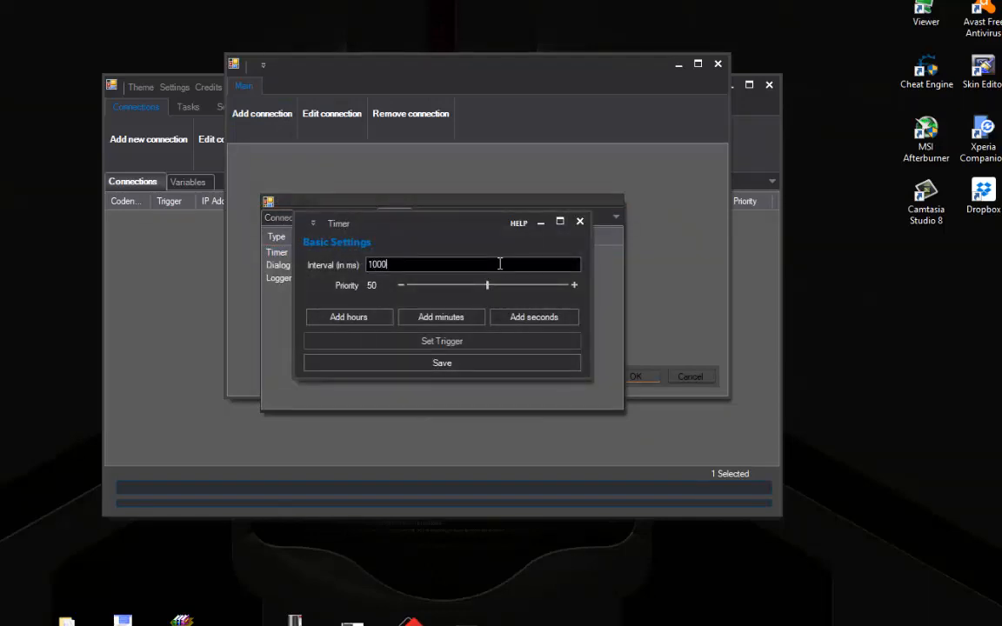
left_click(505, 362)
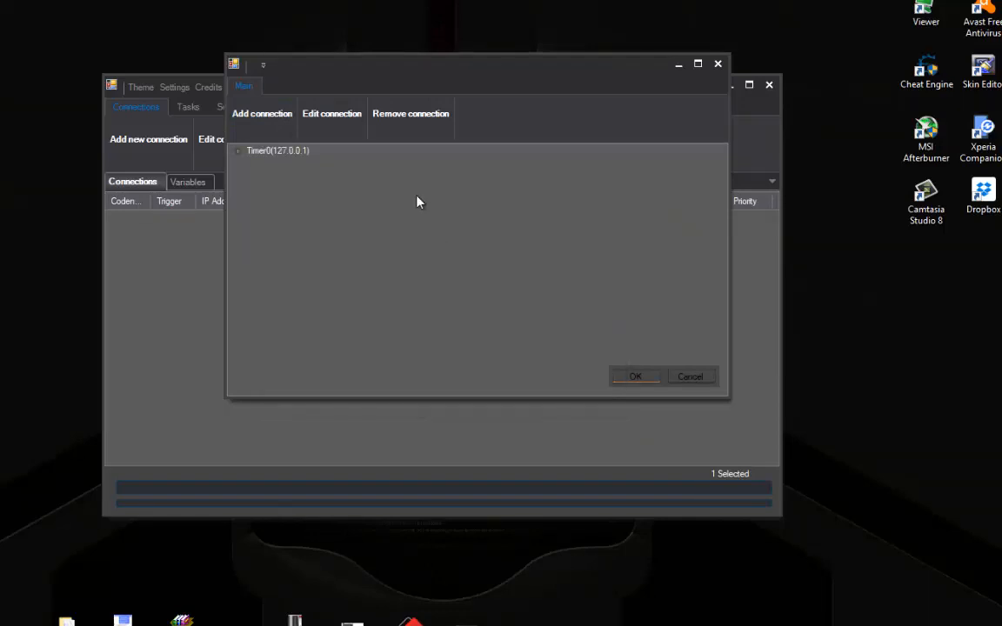
double_click(261, 152)
left_click(274, 188)
Step: Add an SSH connection to 192.168.1.1 under Timer0's OnSuccess branch
left_click(281, 164)
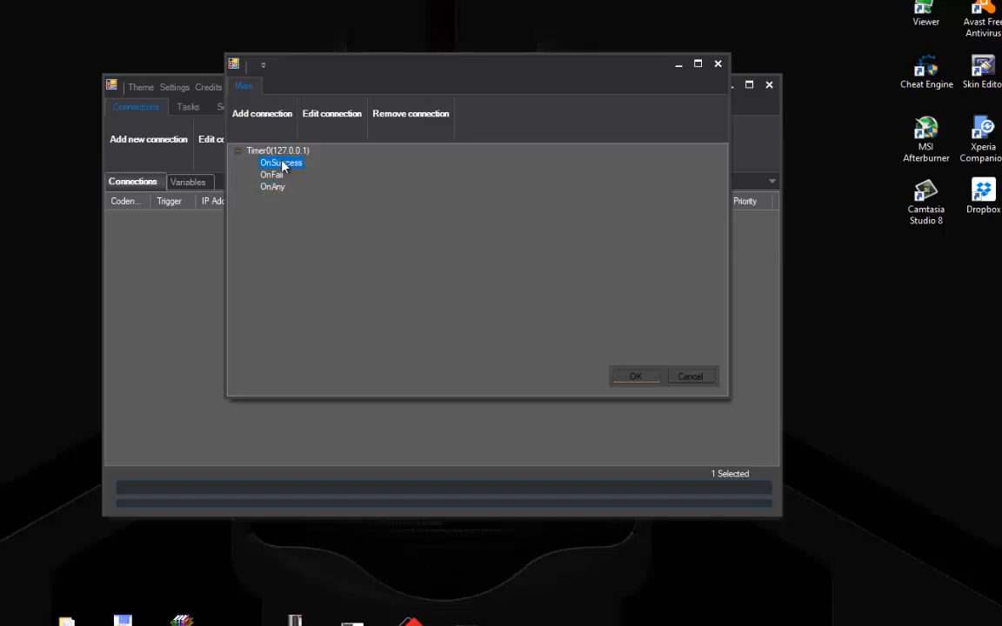
left_click(244, 119)
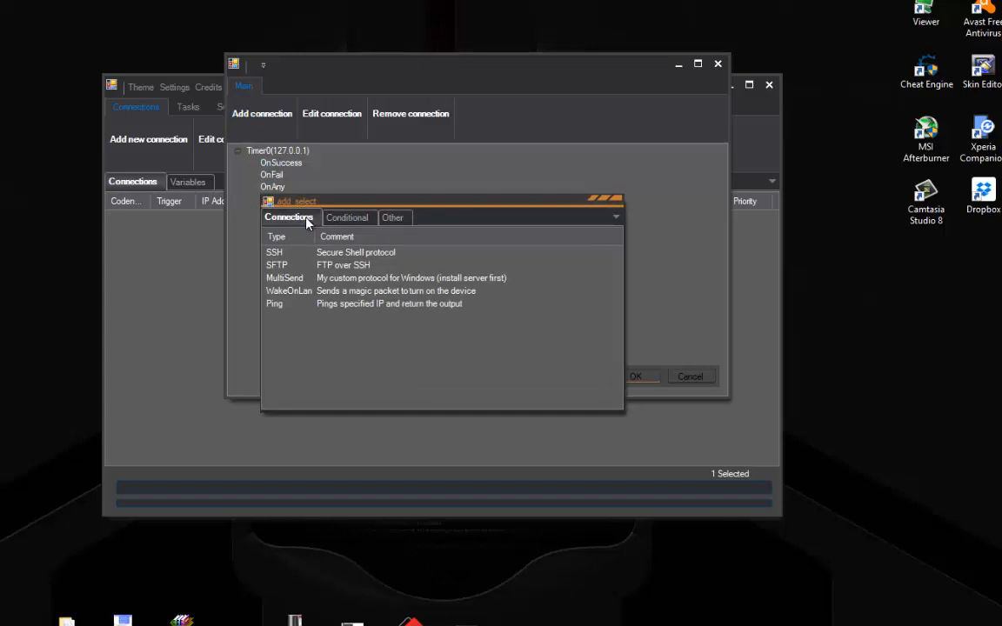
double_click(355, 251)
type("19")
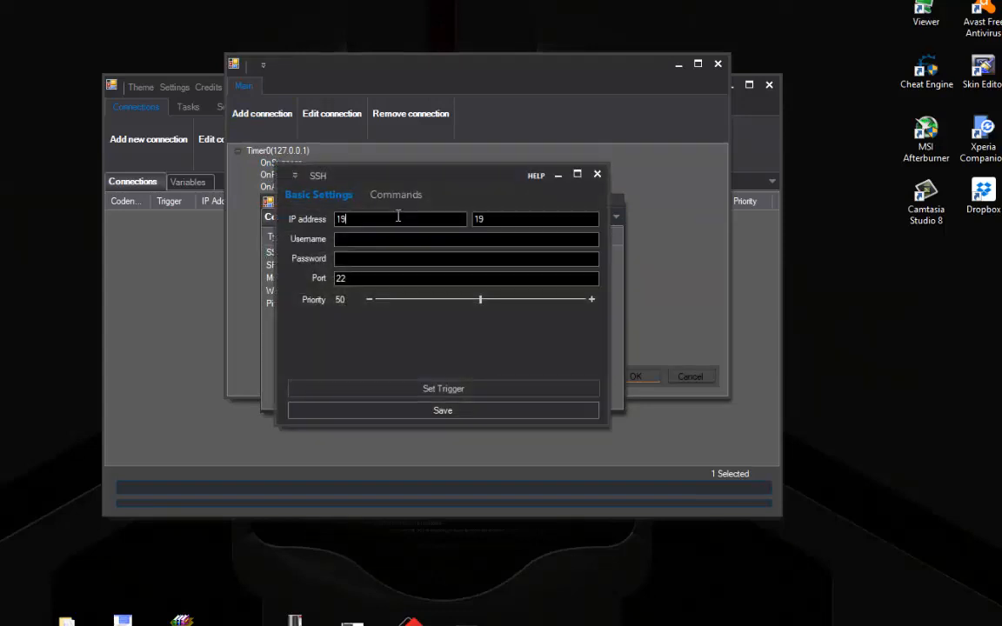
type("2.168.1.1")
key("Tab")
key("Tab")
Step: Fill the SSH username and password with the router_username and router_password variables
left_click(399, 249)
double_click(336, 230)
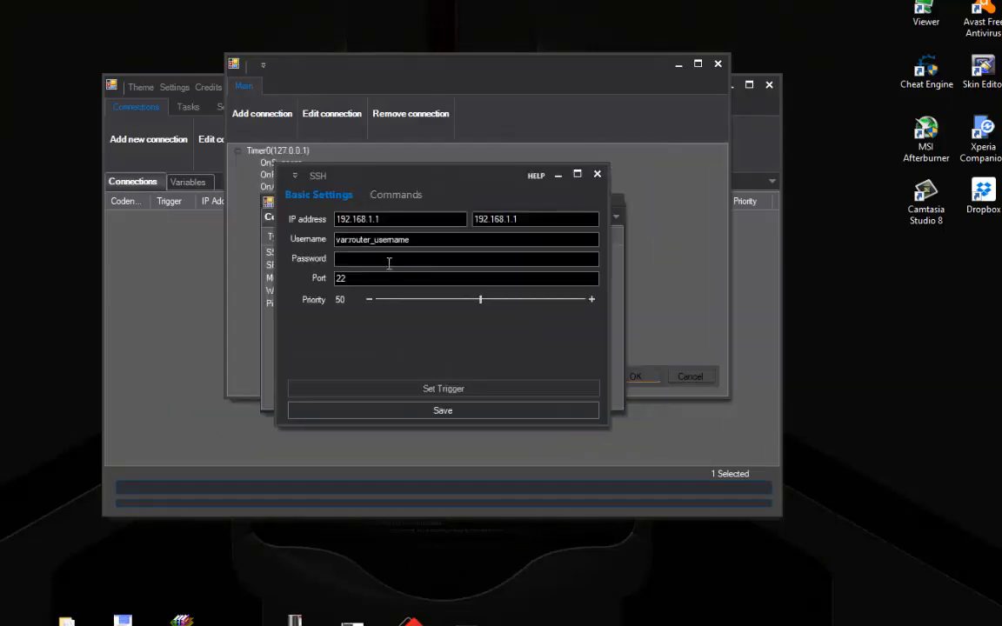
left_click(411, 278)
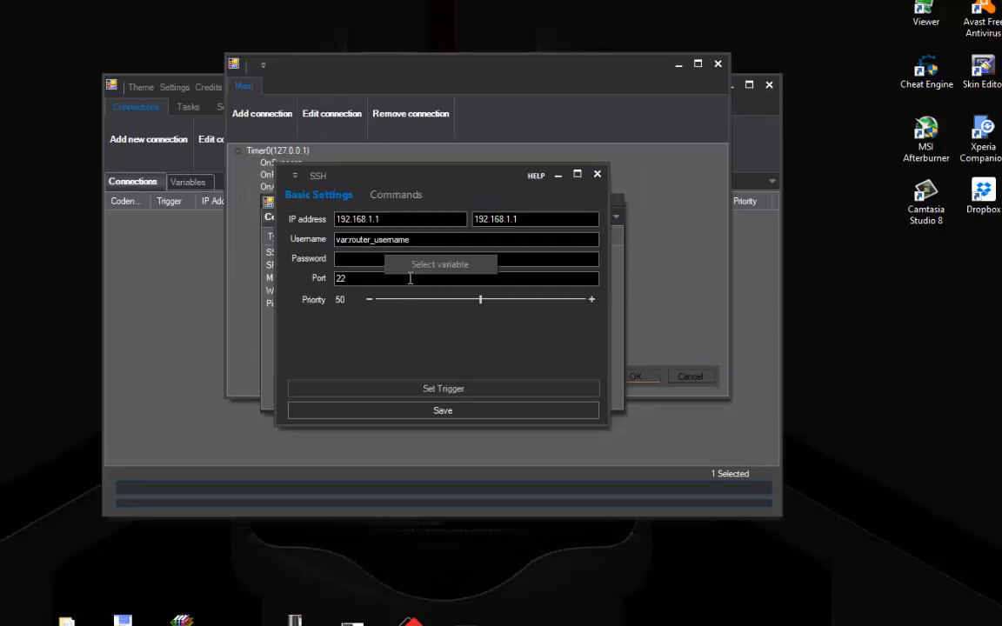
left_click(383, 259)
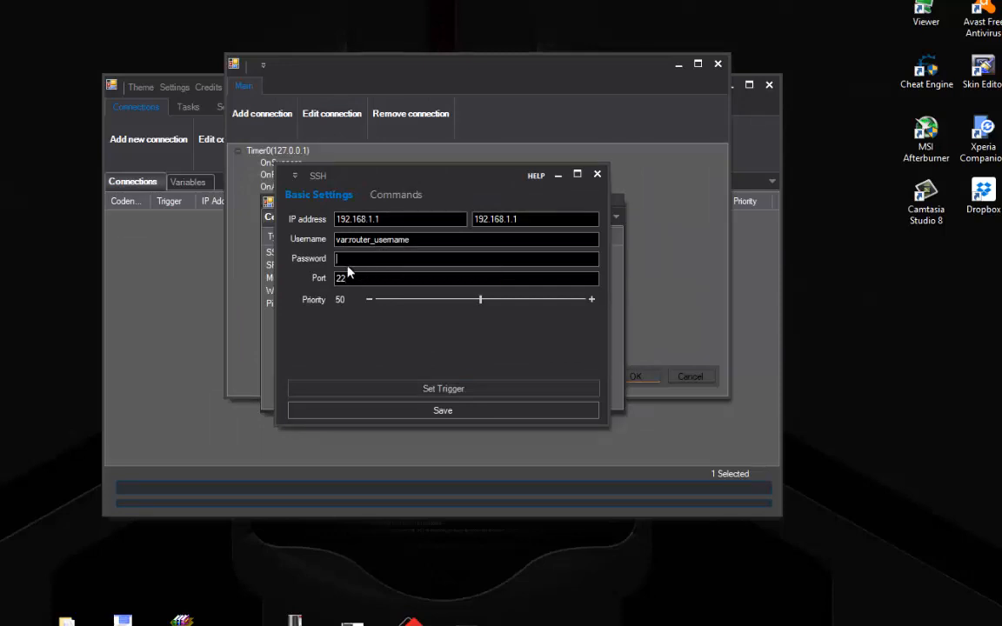
left_click(309, 247)
double_click(321, 247)
Step: Add the dmesg command, save SSH0, and expand OnSuccess to reveal it
left_click(396, 195)
left_click(388, 367)
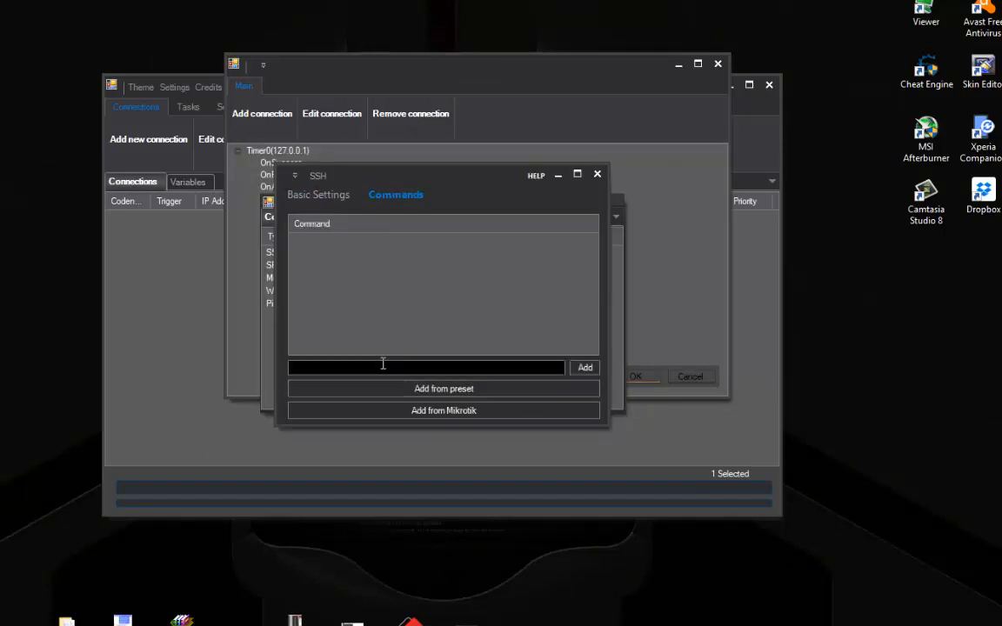
left_click(579, 368)
left_click(318, 195)
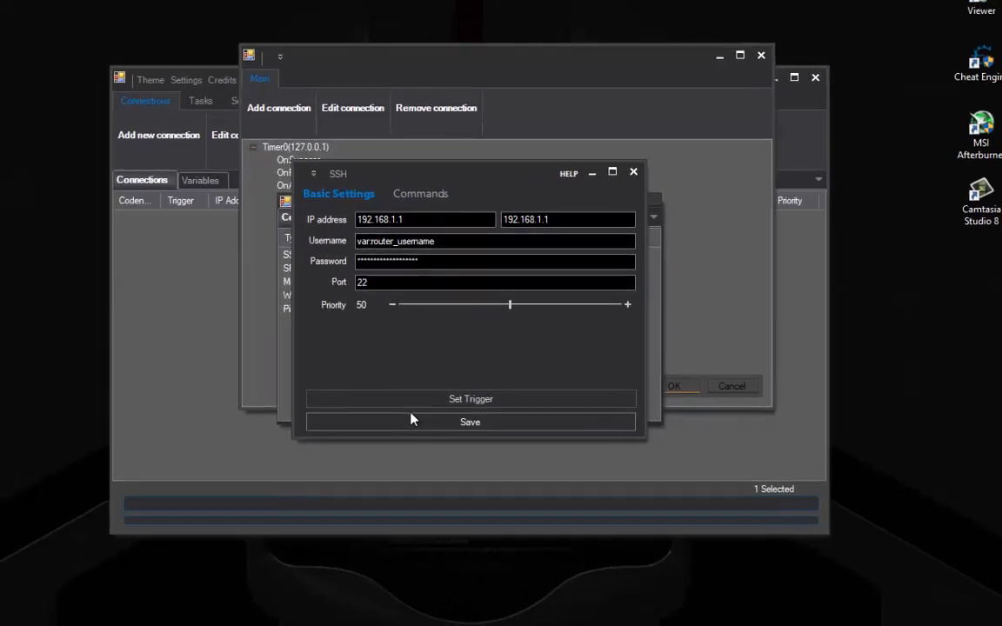
left_click(391, 410)
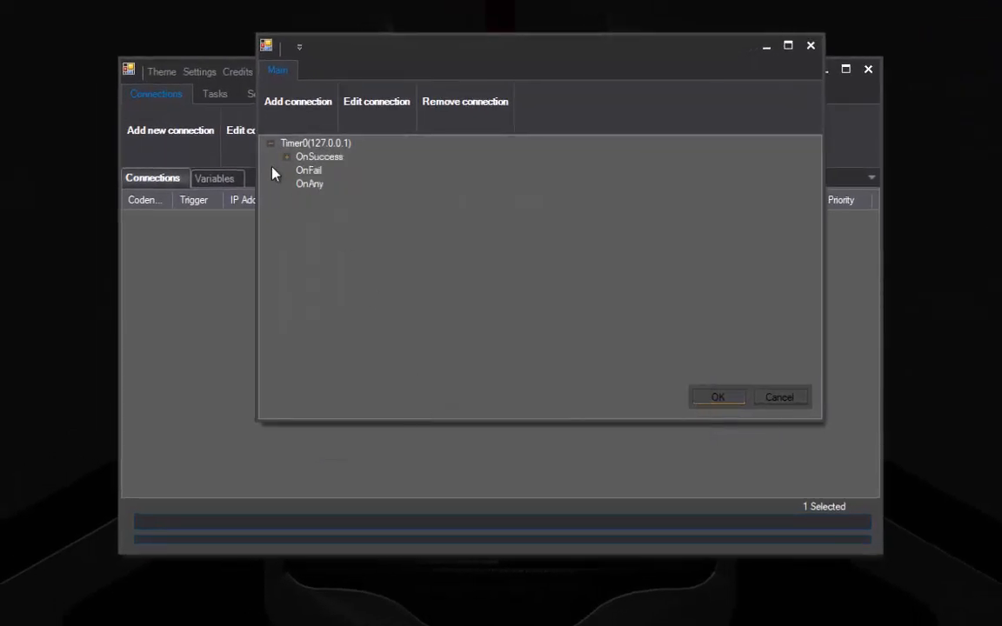
left_click(286, 157)
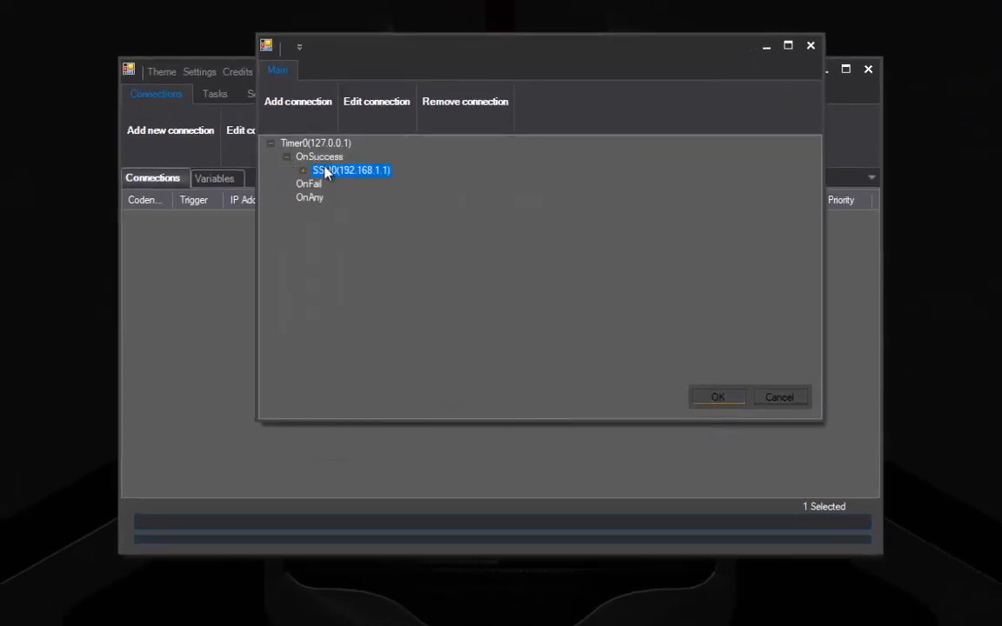
Step: Add a 10000 ms Timer under SSH0's OnSuccess branch
left_click(302, 170)
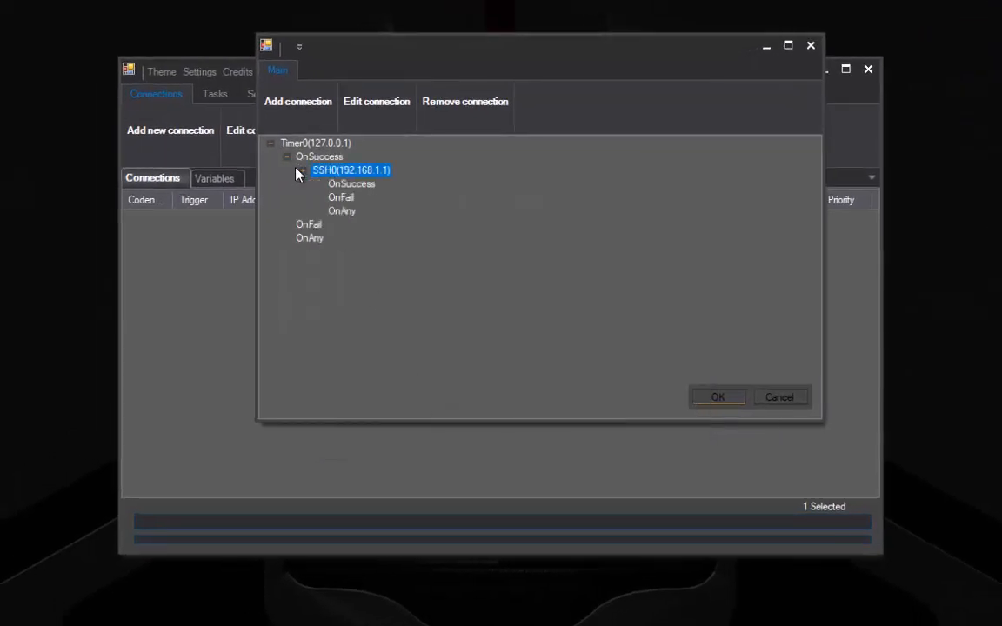
left_click(344, 184)
left_click(319, 105)
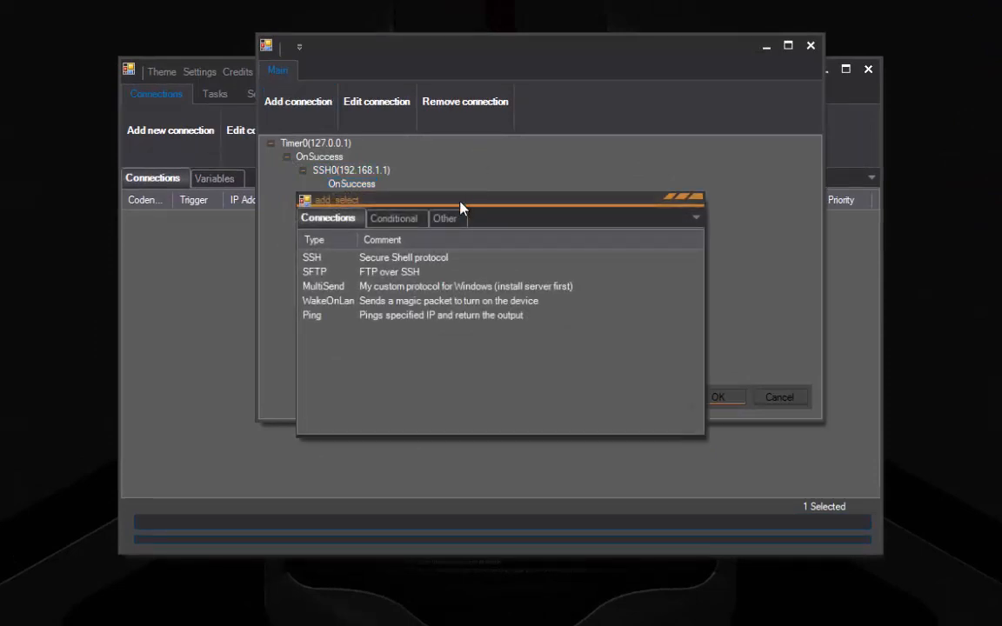
left_click(445, 216)
double_click(383, 257)
type("10000")
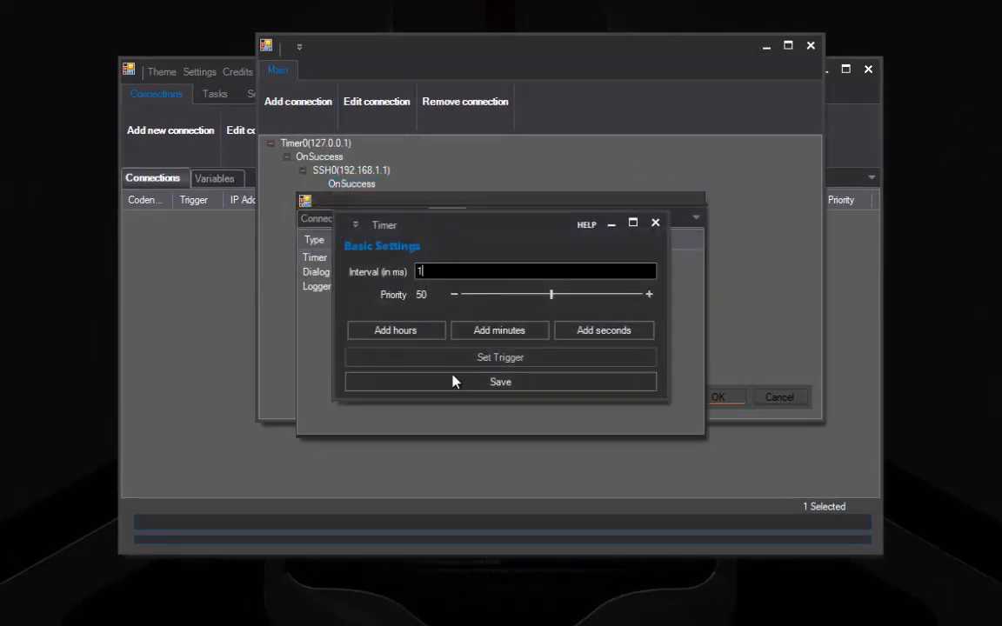
left_click(398, 385)
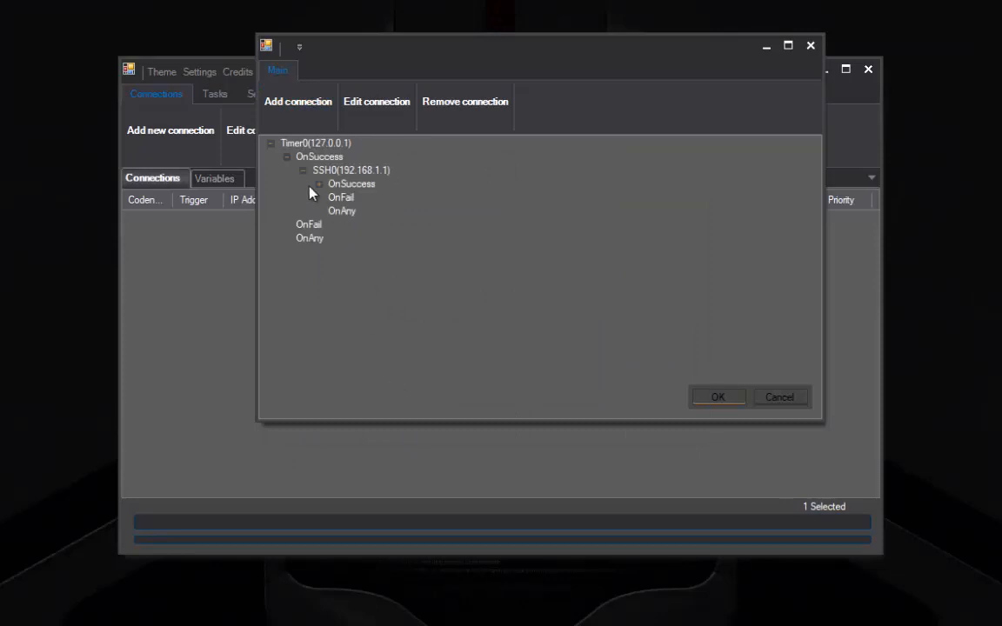
Step: Expand the tree to show Timer1 and its branches under SSH0
left_click(317, 184)
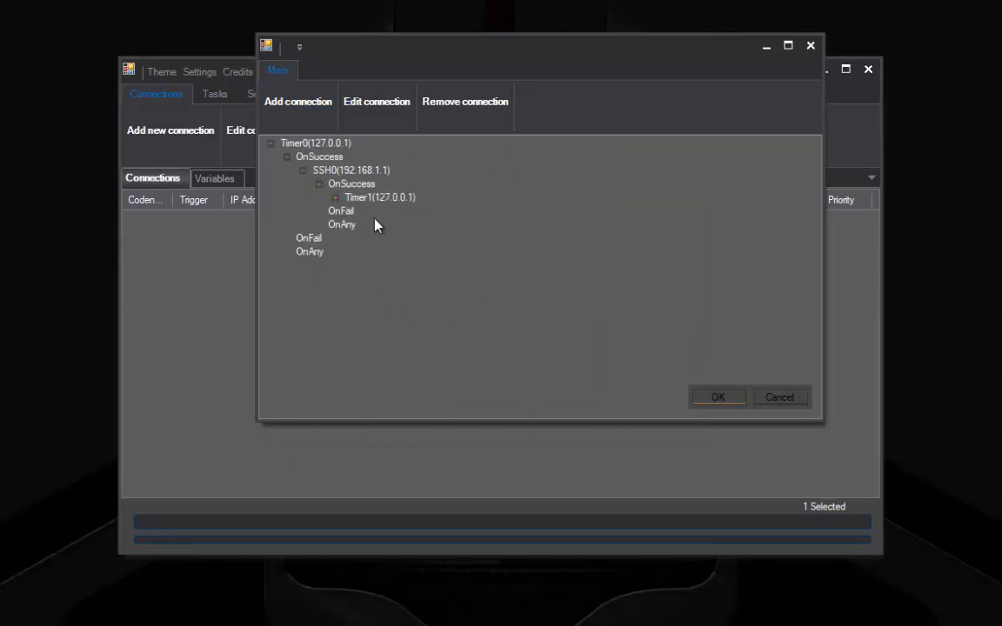
left_click(336, 197)
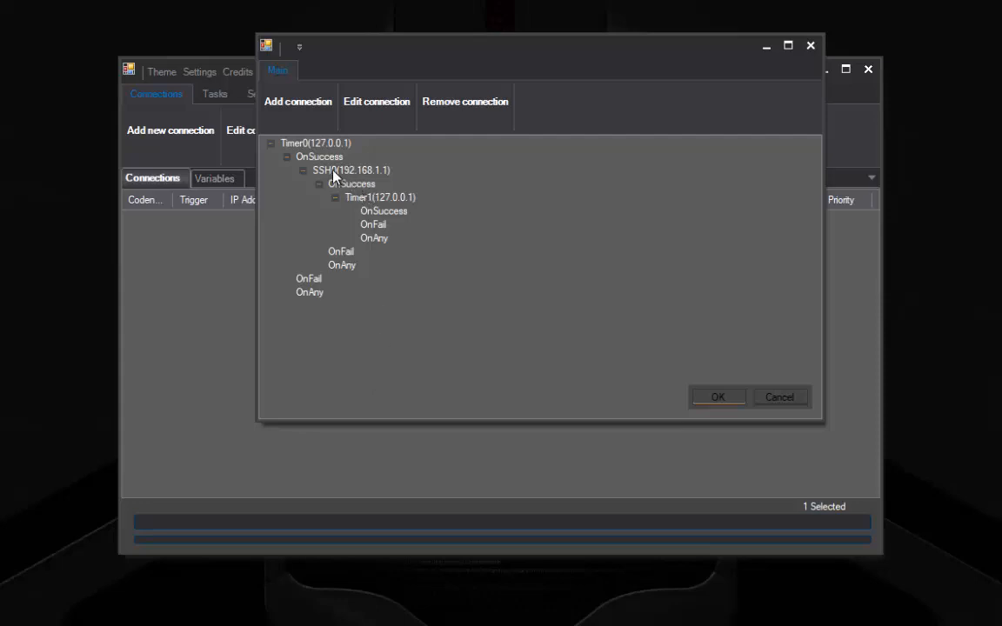
left_click(358, 173)
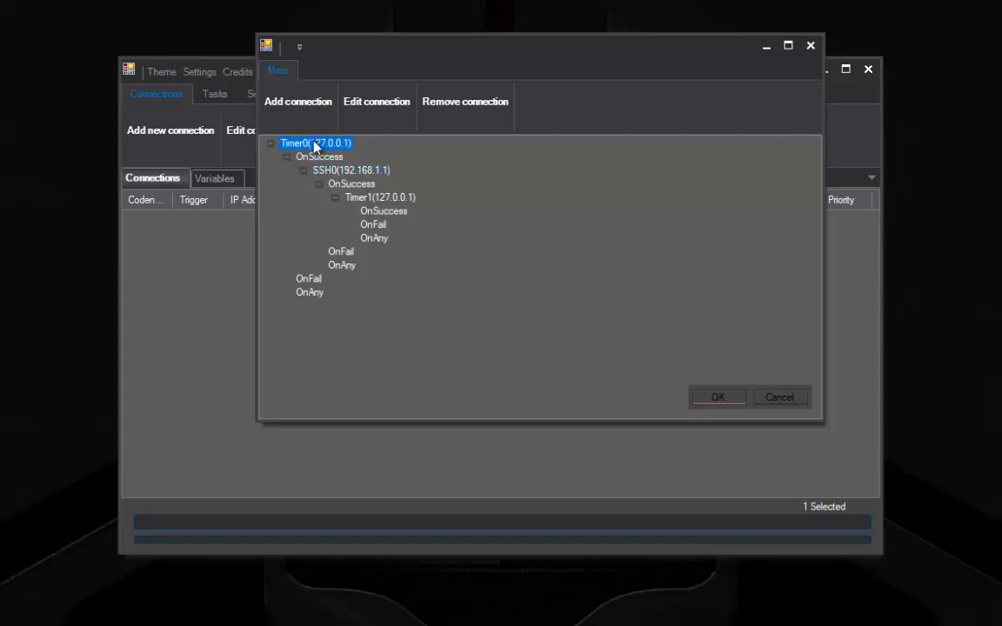
Step: Check SSH0 and Timer1 in the chain, then confirm the builder with OK
left_click(374, 199)
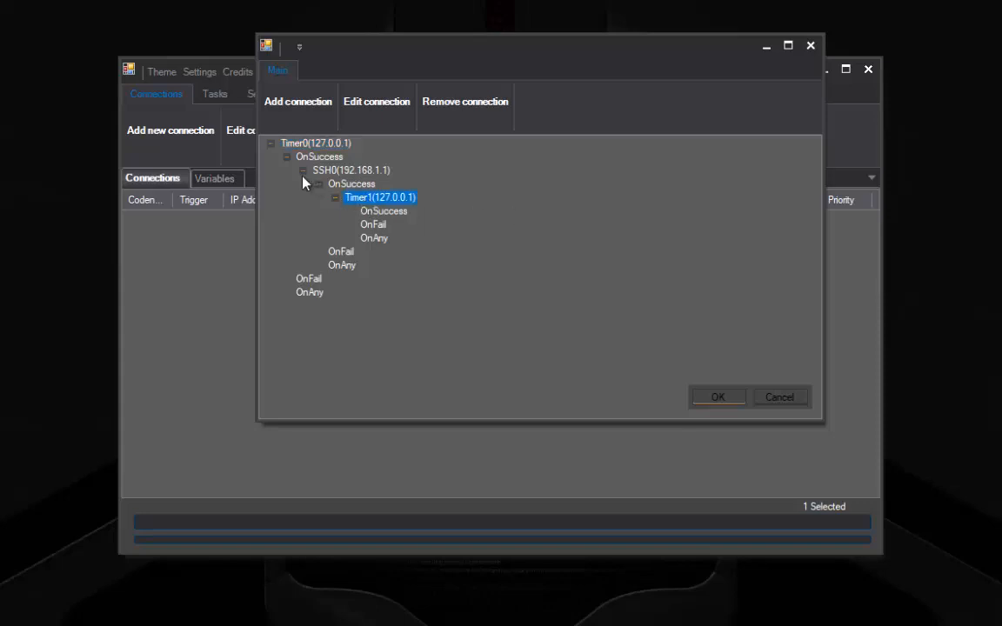
left_click(329, 171)
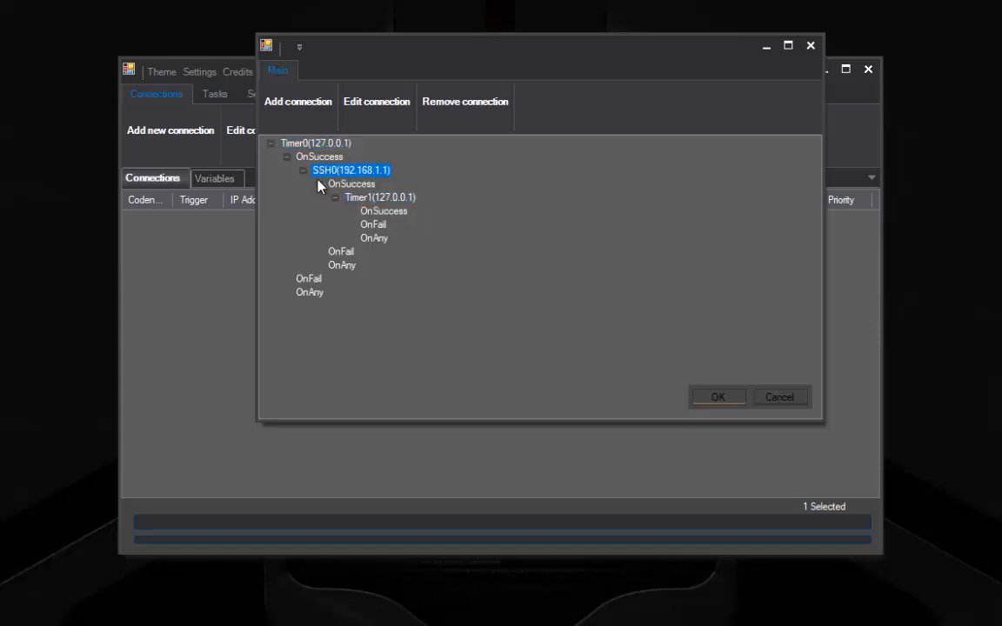
left_click(711, 401)
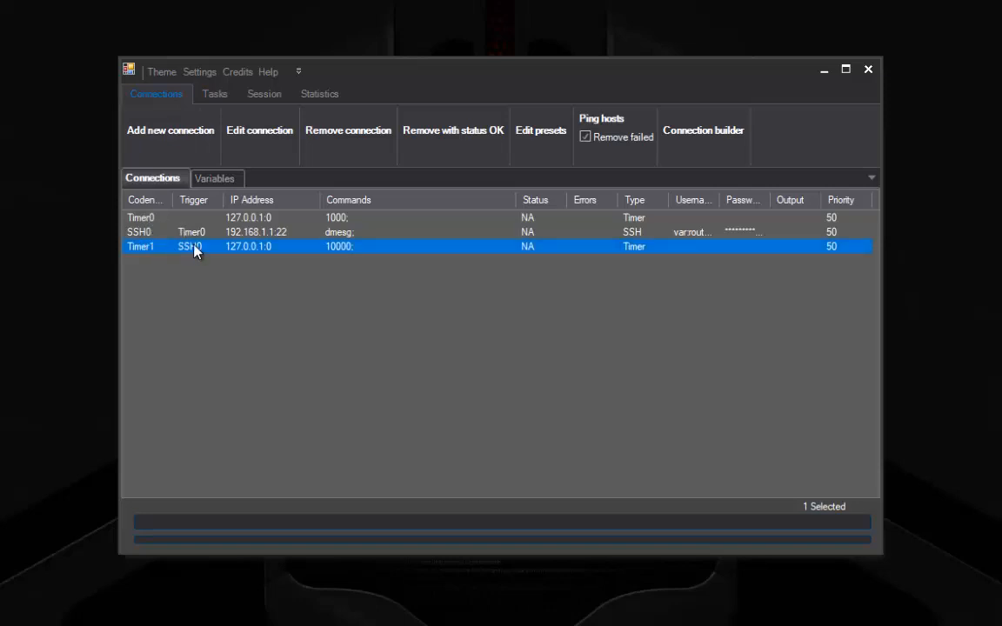
left_click(145, 233)
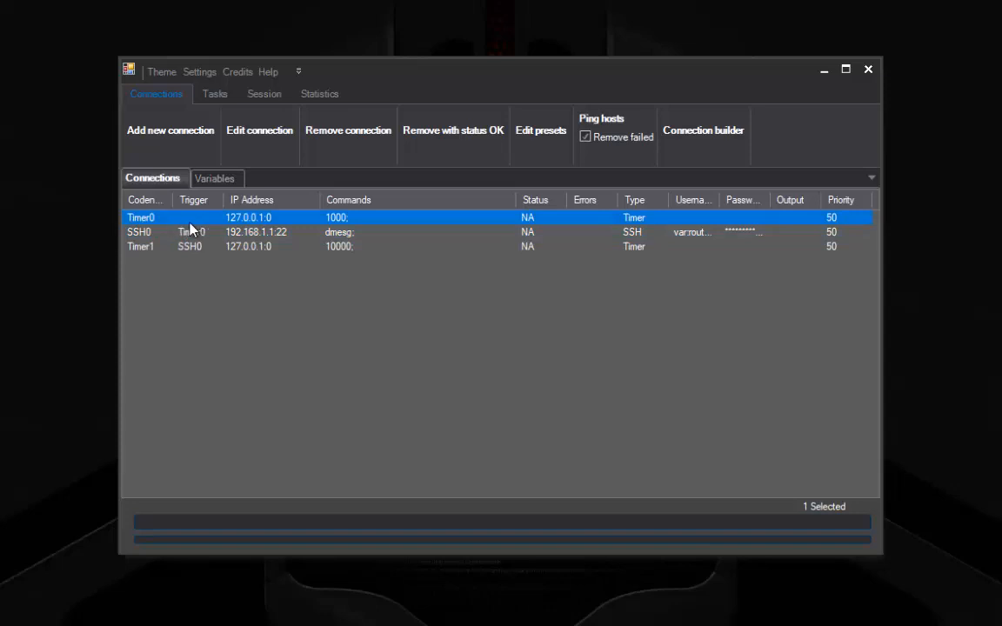
Step: Execute all tasks from the Tasks tab, leaving Timer1 sleeping for 10000 ms
left_click(215, 94)
left_click(181, 132)
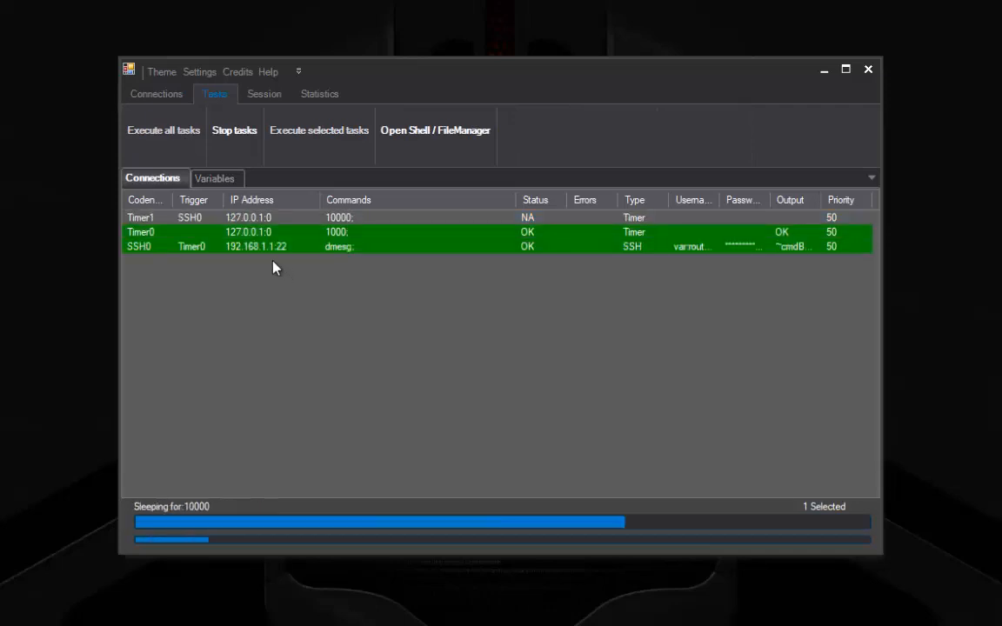
left_click(233, 142)
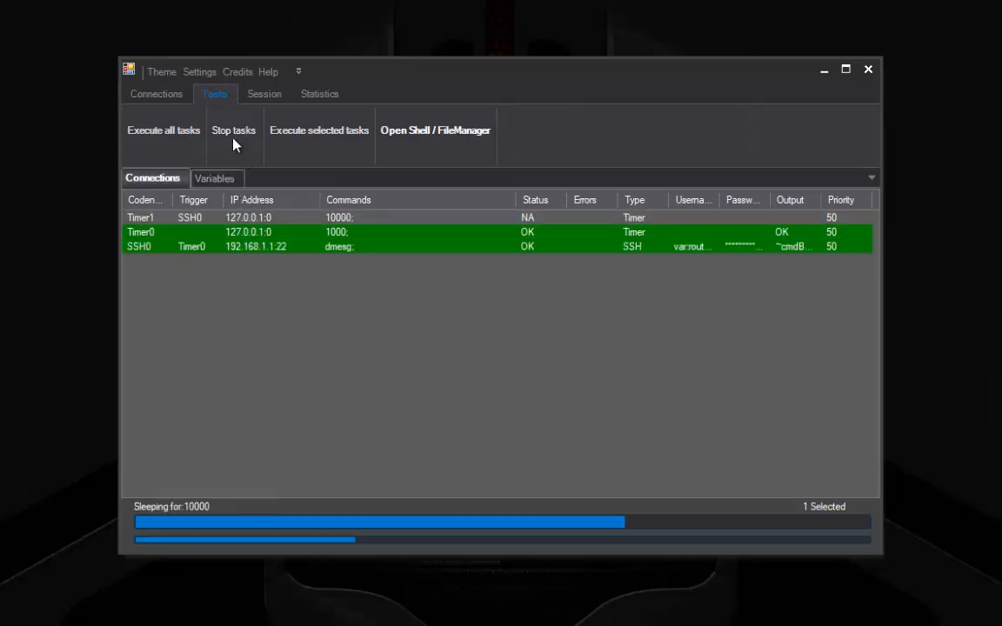
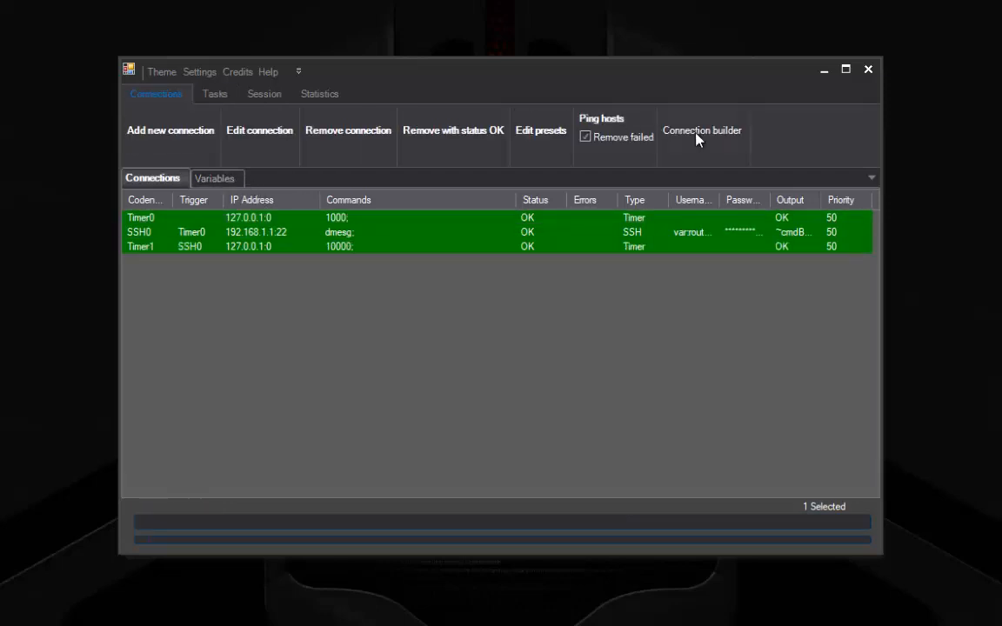
Step: Add a Timer2 connection under Timer0 with a 2000 ms interval and priority 73, then confirm
left_click(698, 133)
left_click(232, 217)
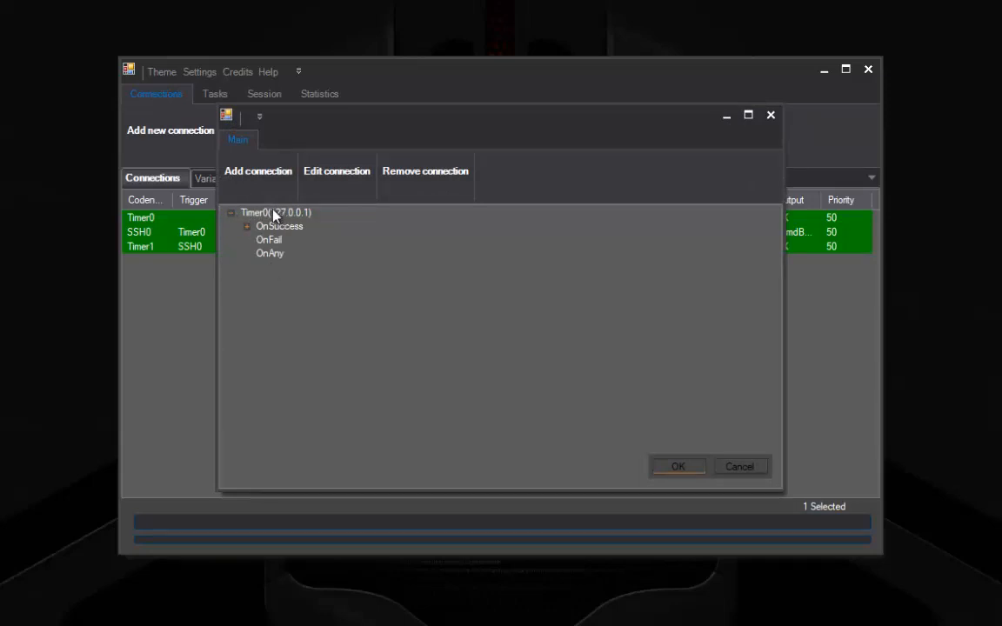
left_click(244, 214)
left_click(230, 171)
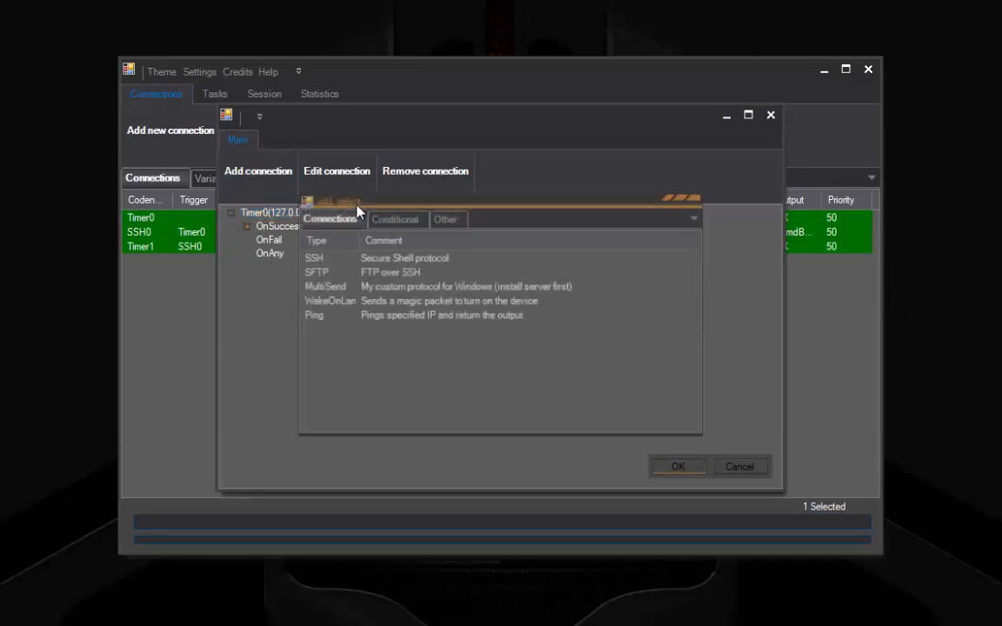
left_click(437, 226)
double_click(363, 258)
type("2")
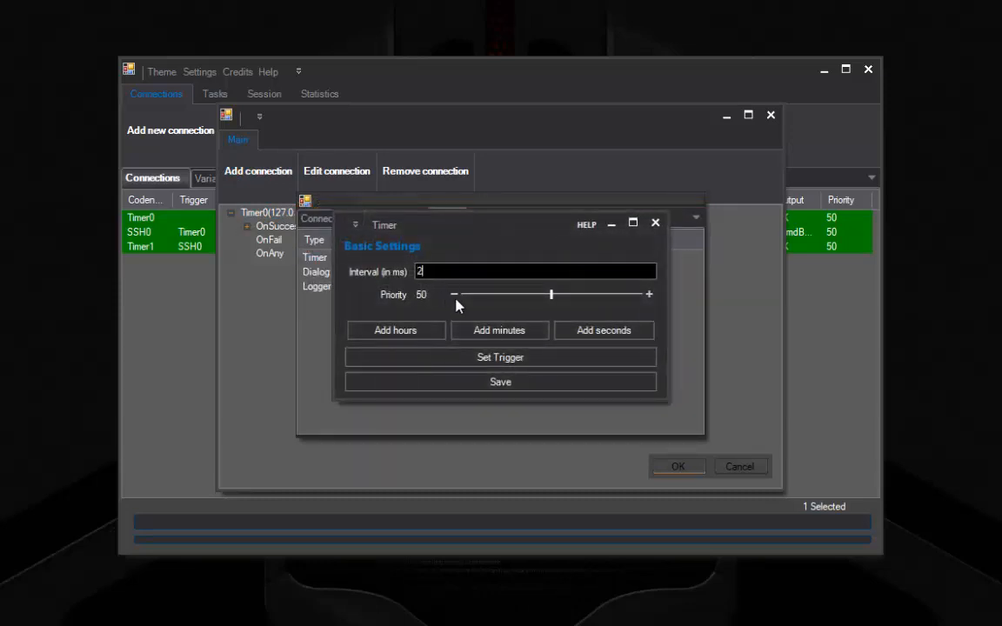
type("000")
left_click_drag(549, 294, 579, 300)
left_click_drag(653, 308, 593, 293)
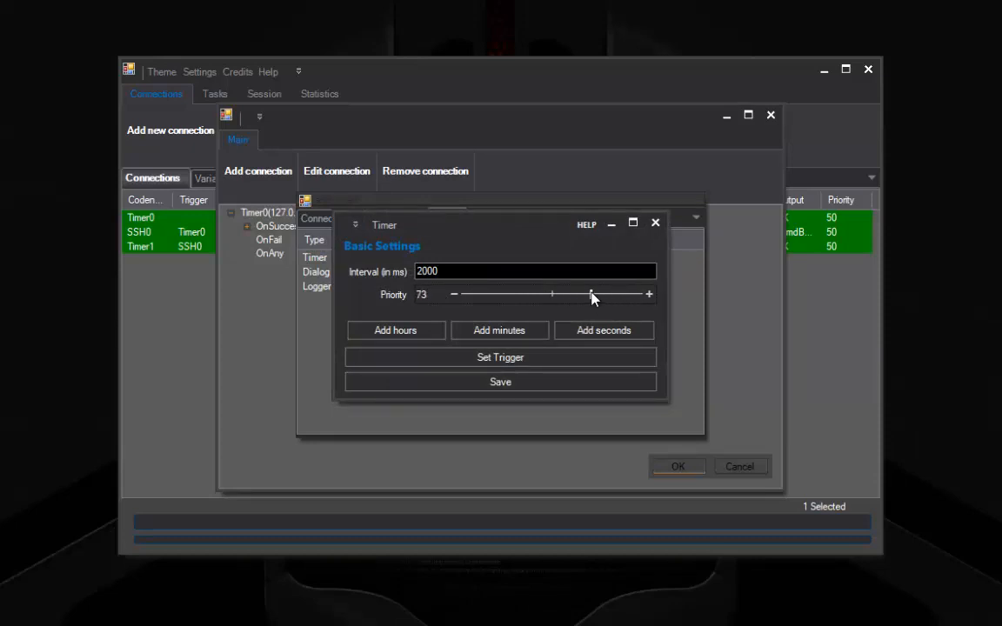
left_click(501, 382)
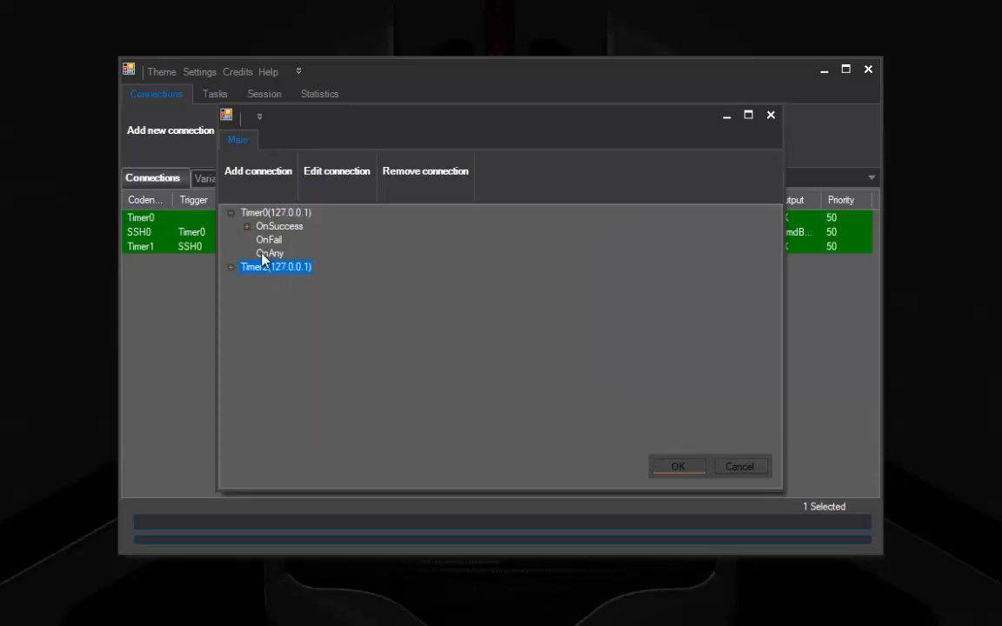
left_click(676, 467)
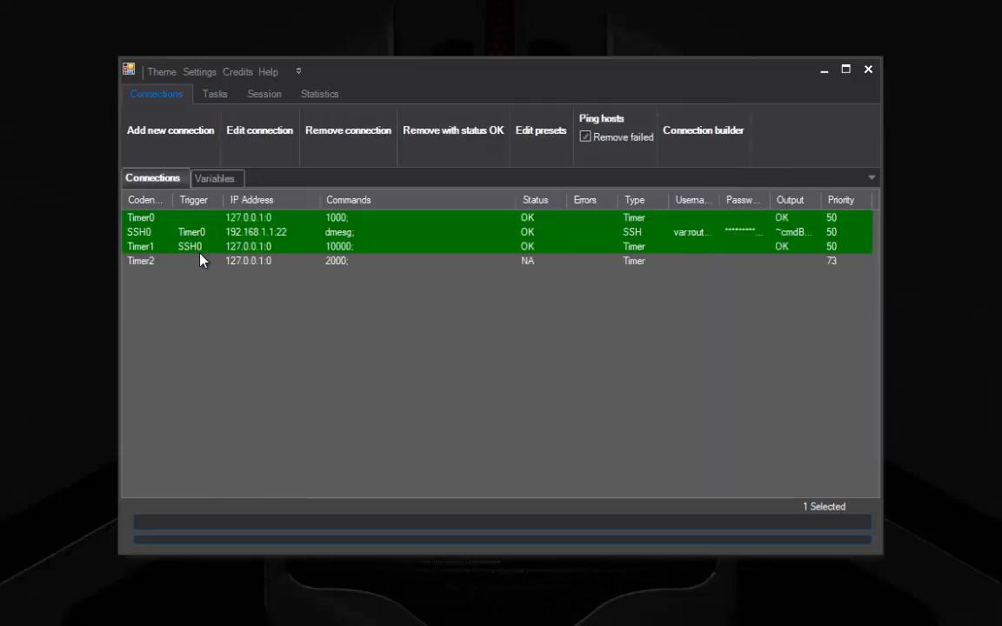
Step: Select Timer2 and execute all tasks so every connection finishes with status OK
left_click(194, 223)
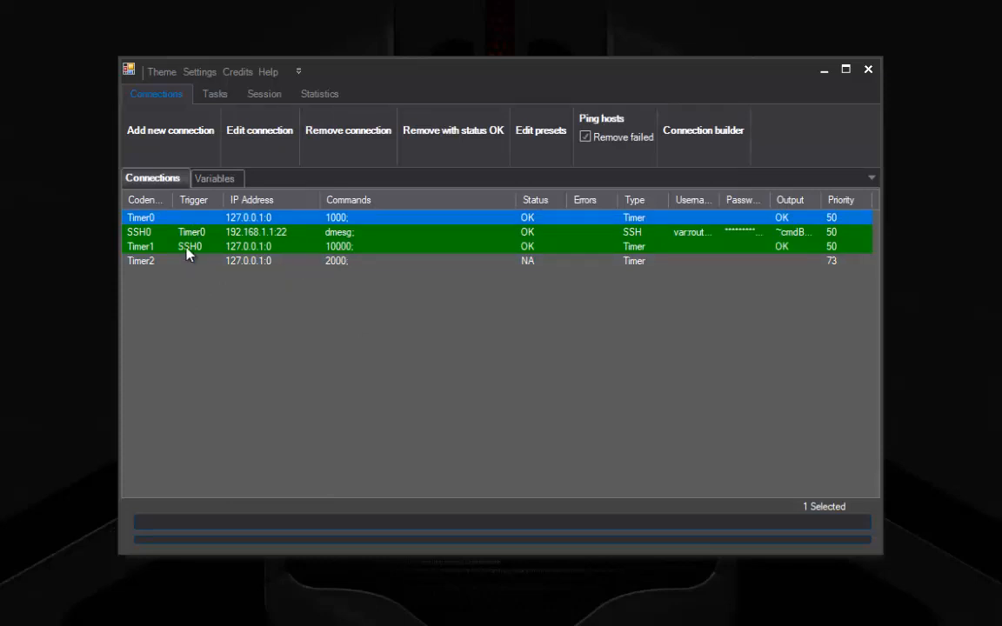
left_click(181, 261)
left_click(222, 97)
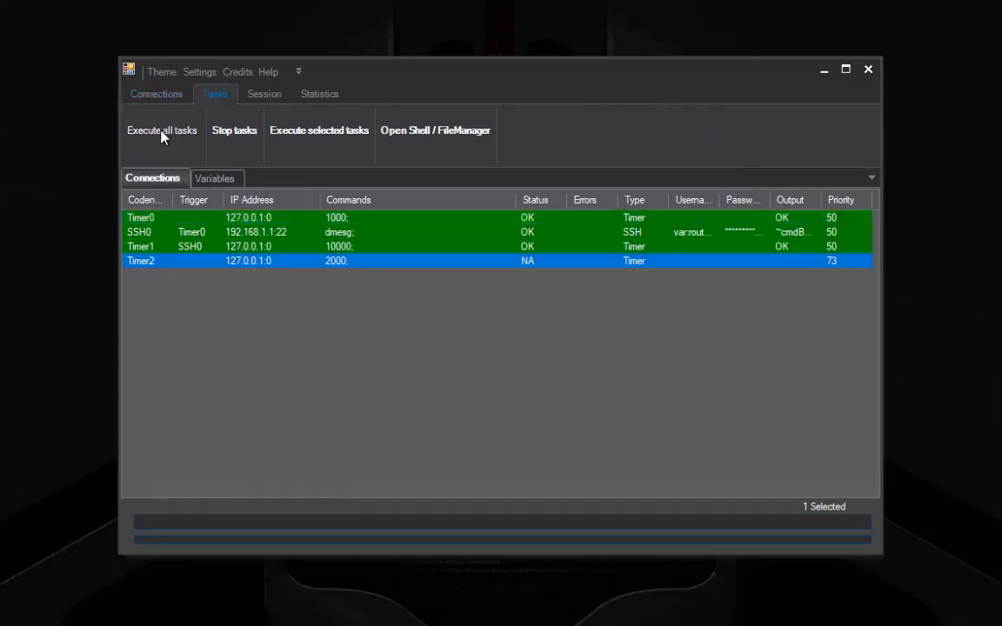
left_click(161, 132)
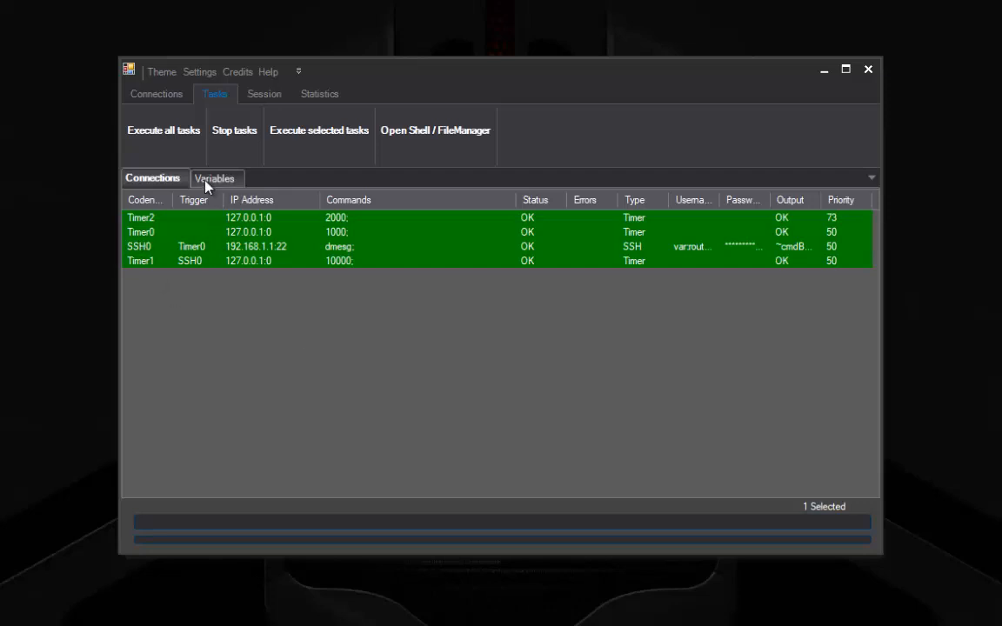
Step: Sort the task list by codename and select SSH0 through Timer1
left_click(145, 200)
left_click(155, 221)
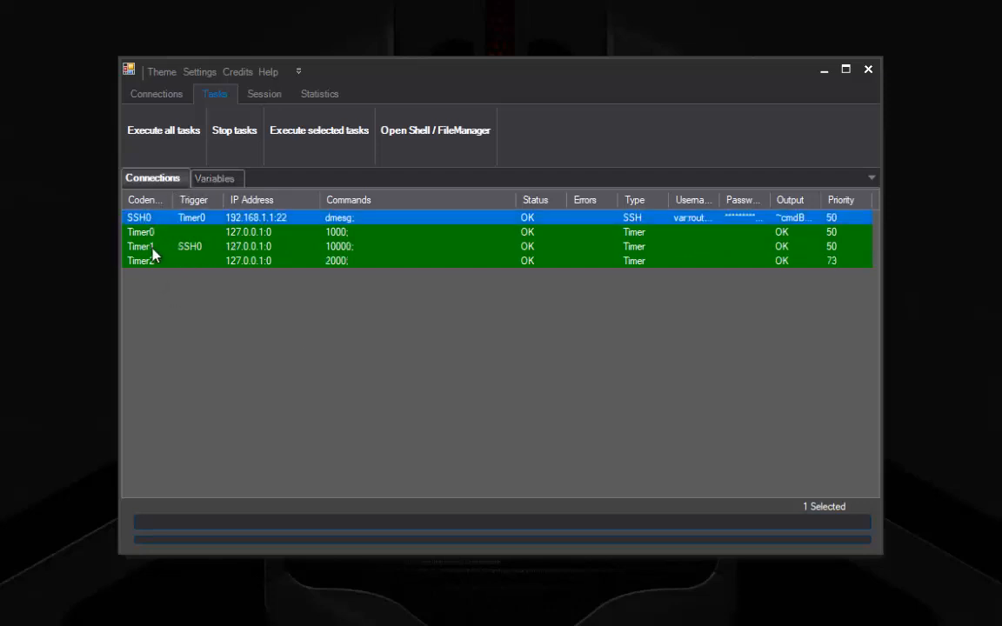
left_click(153, 248, "shift")
Step: Remove all four existing connections
left_click(174, 266, "shift")
right_click(174, 271)
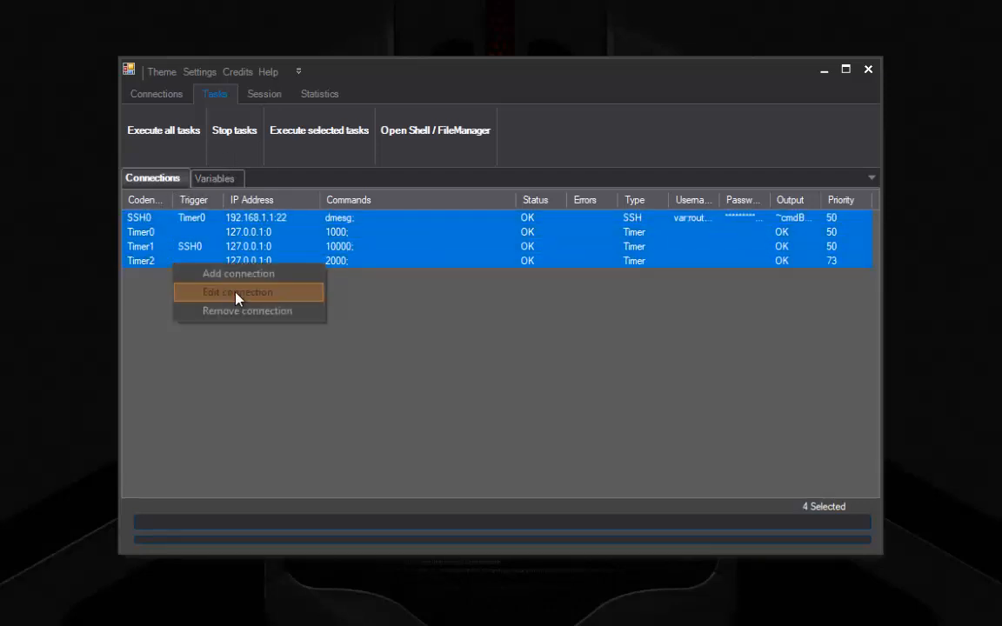
left_click(237, 311)
Step: Start a new non-network connection, pick a Timer by mistake, and cancel its settings
left_click(165, 94)
left_click(169, 131)
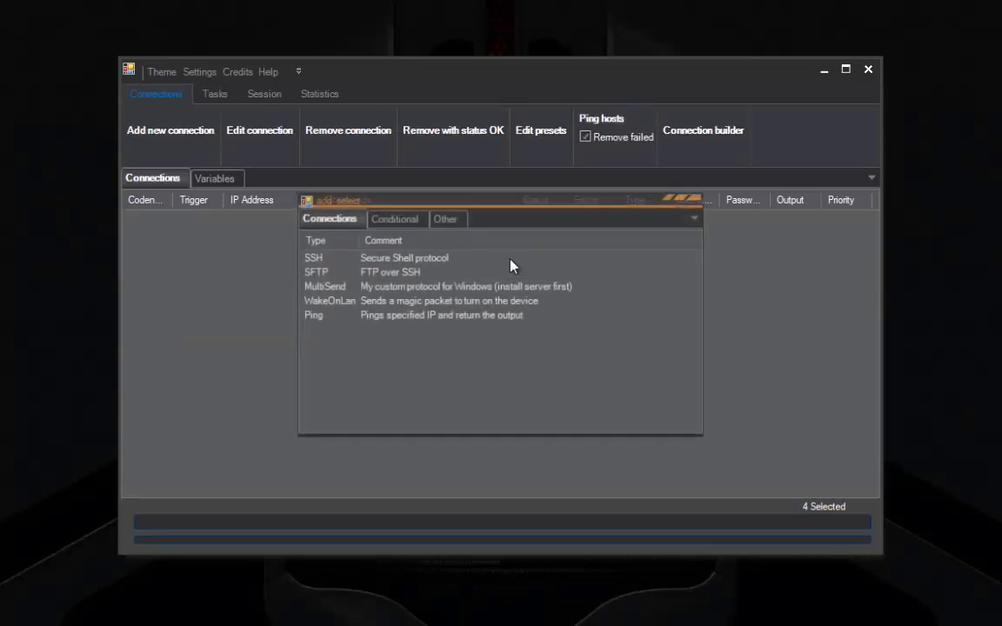
left_click(444, 218)
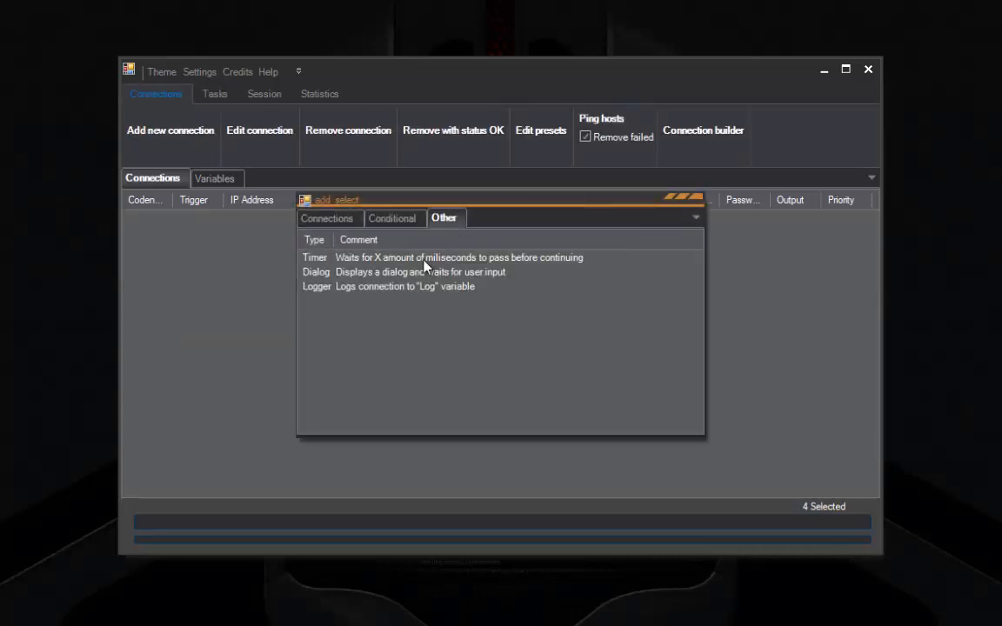
double_click(364, 263)
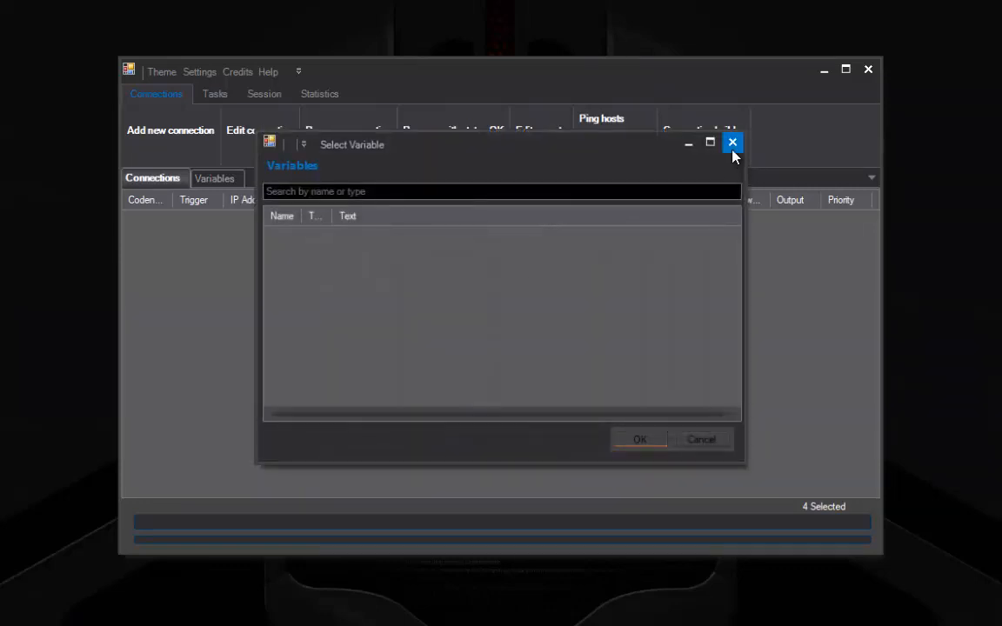
left_click(732, 143)
left_click(655, 225)
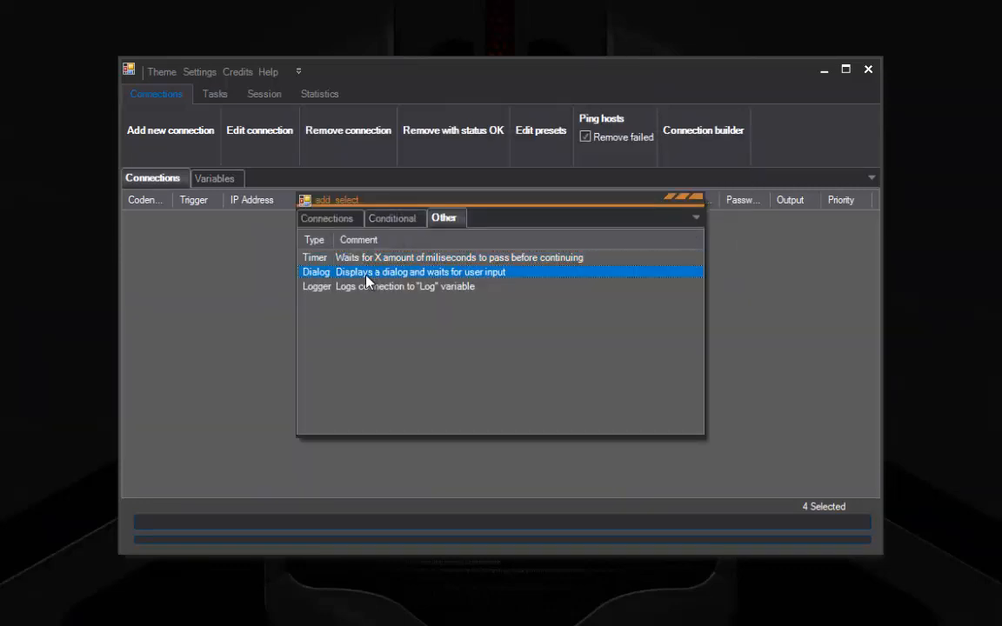
Step: Create a Dialog titled with var router_username and text test123, save it, and execute all tasks
double_click(366, 273)
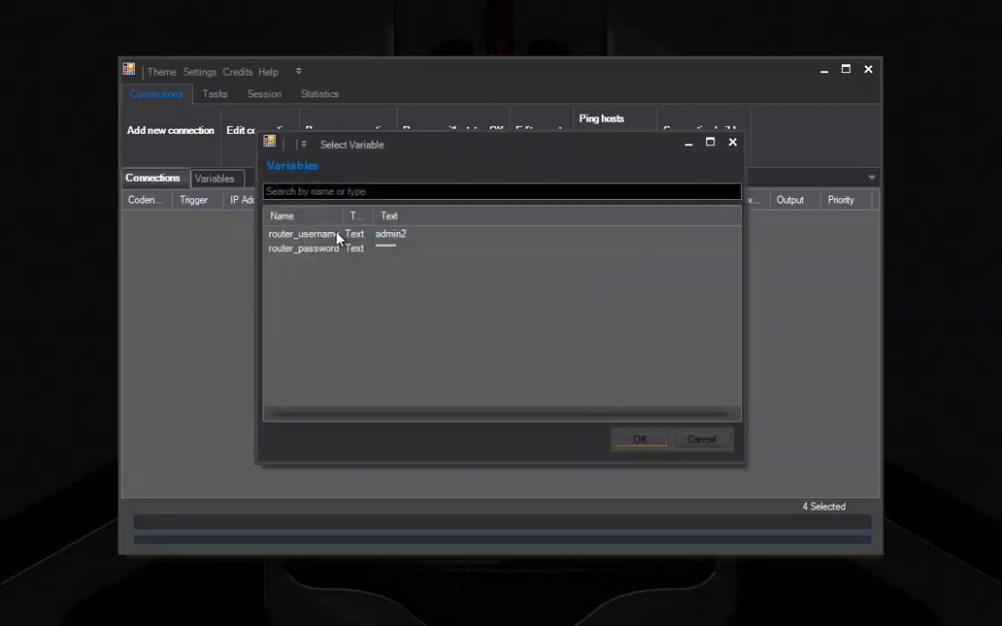
double_click(337, 236)
right_click(425, 289)
left_click(404, 289)
type("test123")
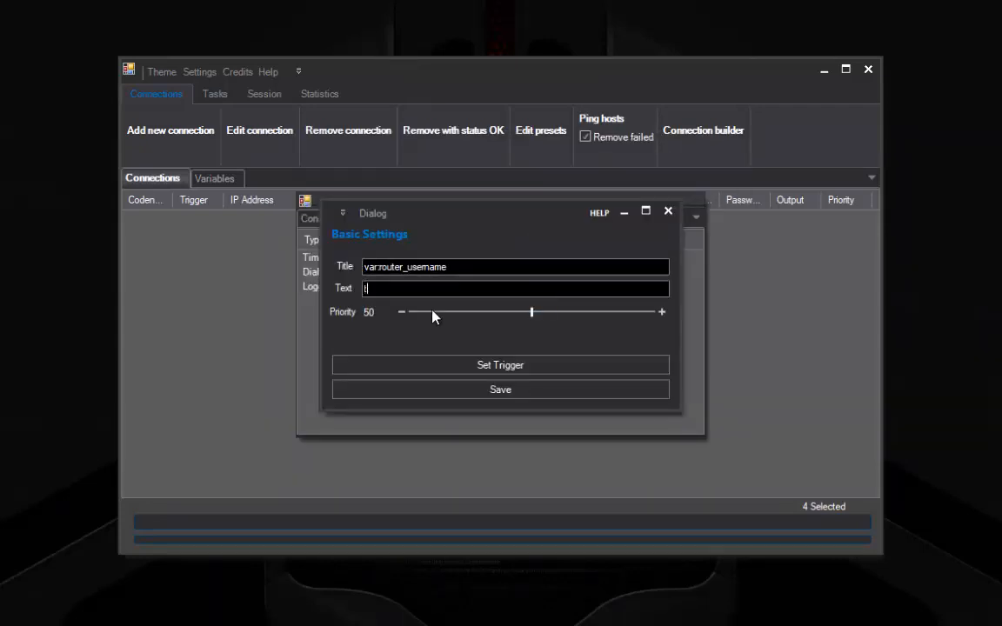
left_click(438, 396)
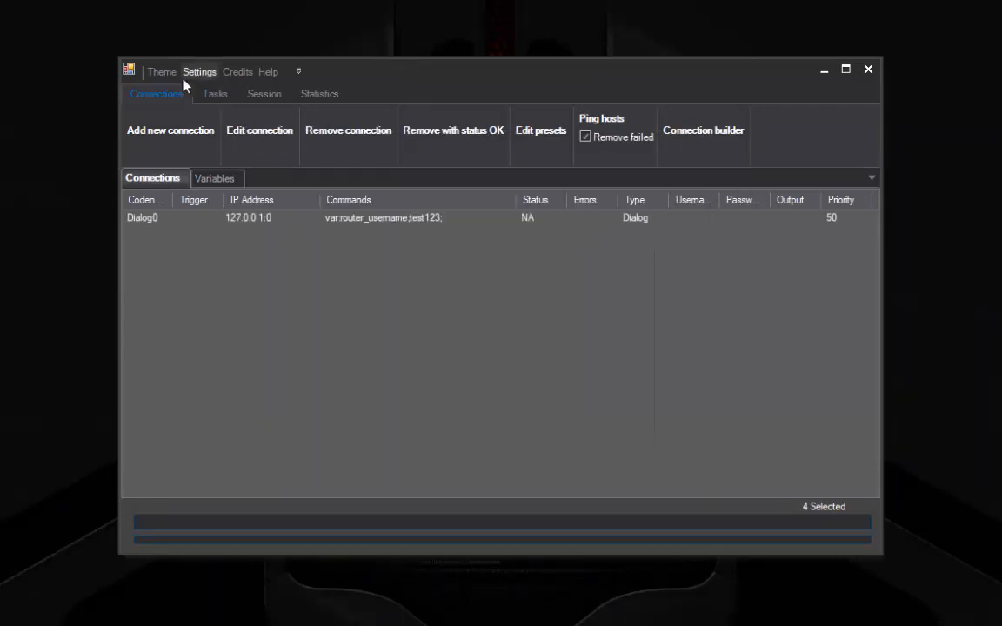
left_click(215, 94)
left_click(182, 131)
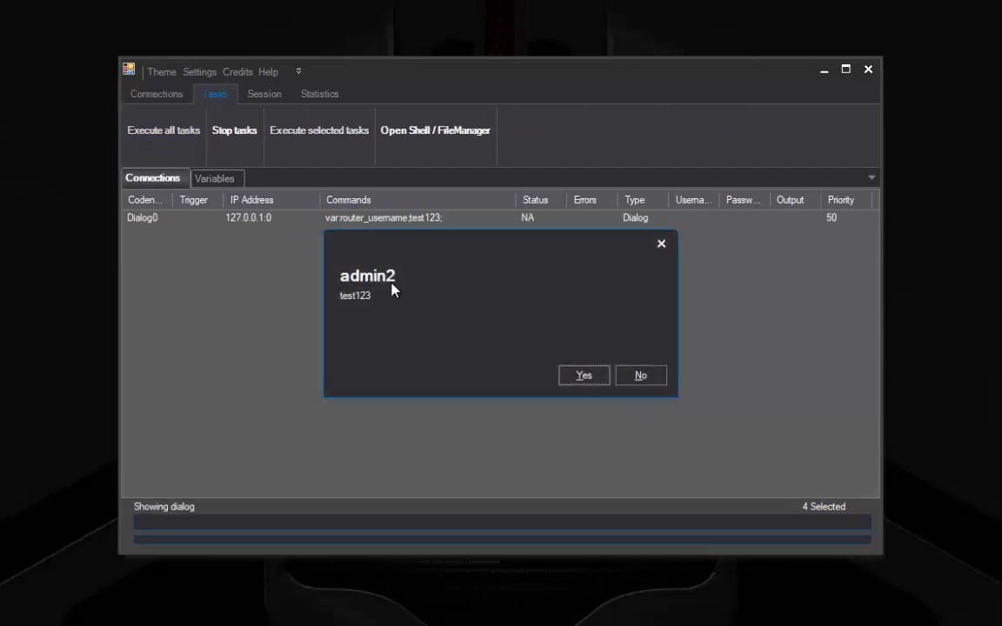